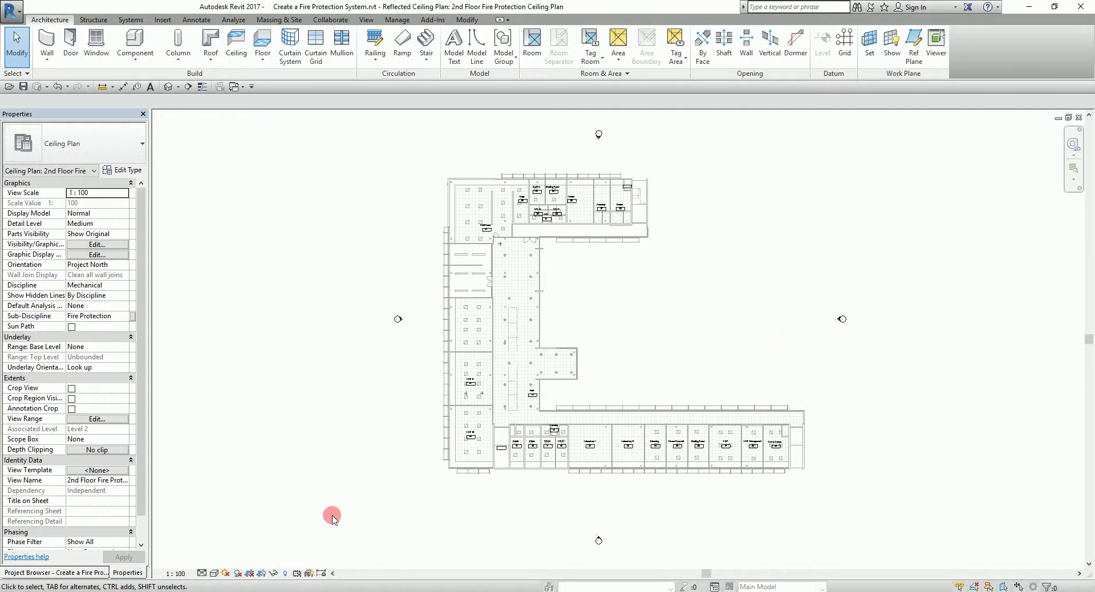
# Open the 2nd Floor Fire Protection Ceiling Plan and examine the hall area
pyautogui.click(94, 572)
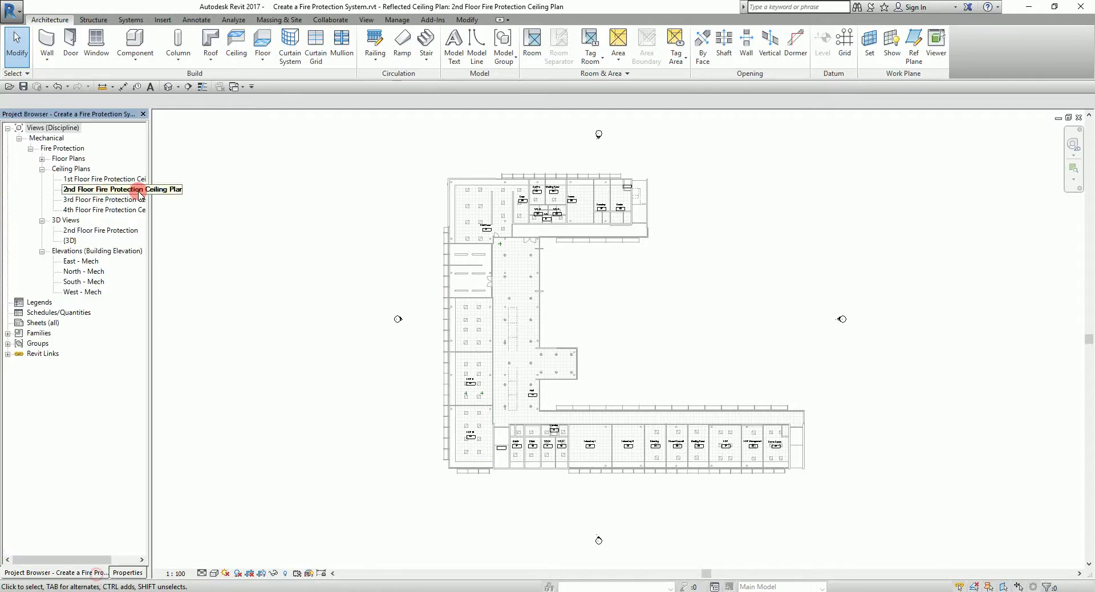
pyautogui.click(77, 169)
pyautogui.click(93, 190)
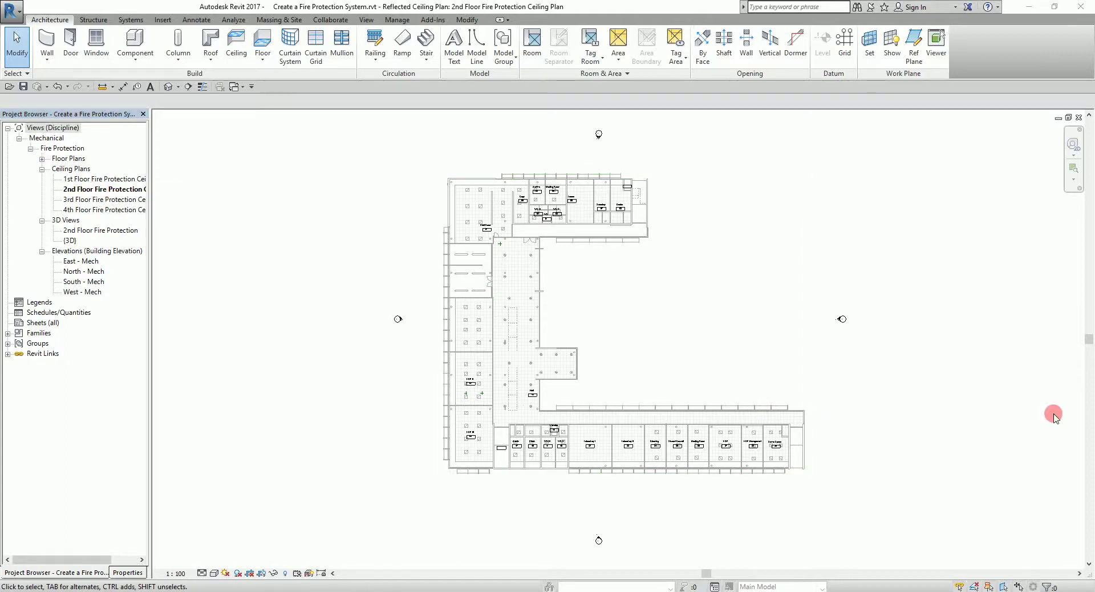
pyautogui.scroll(2, 547, 359)
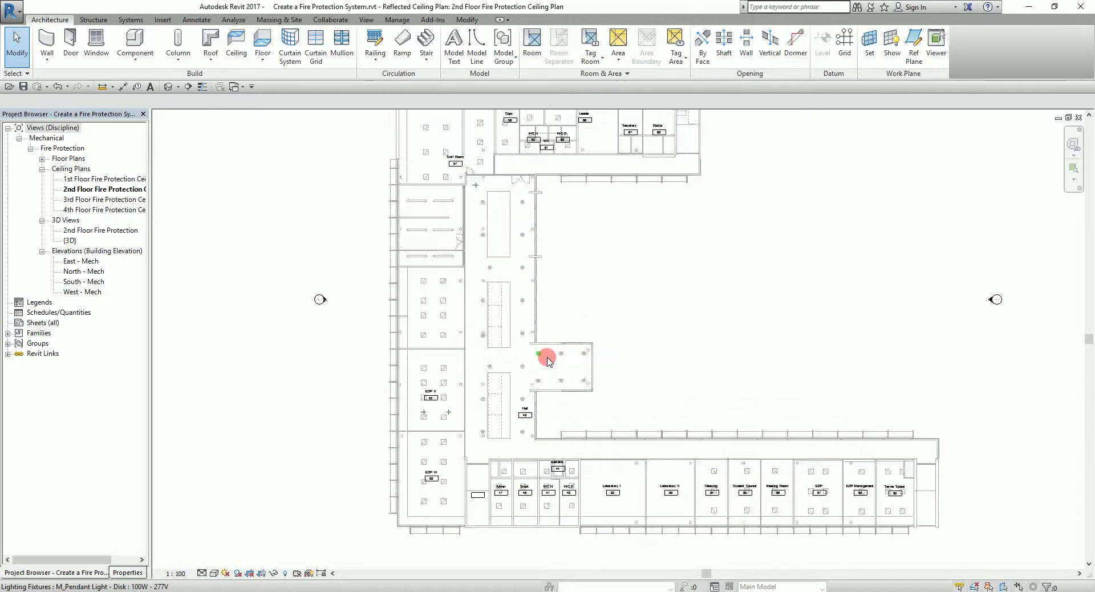
pyautogui.scroll(3, 588, 351)
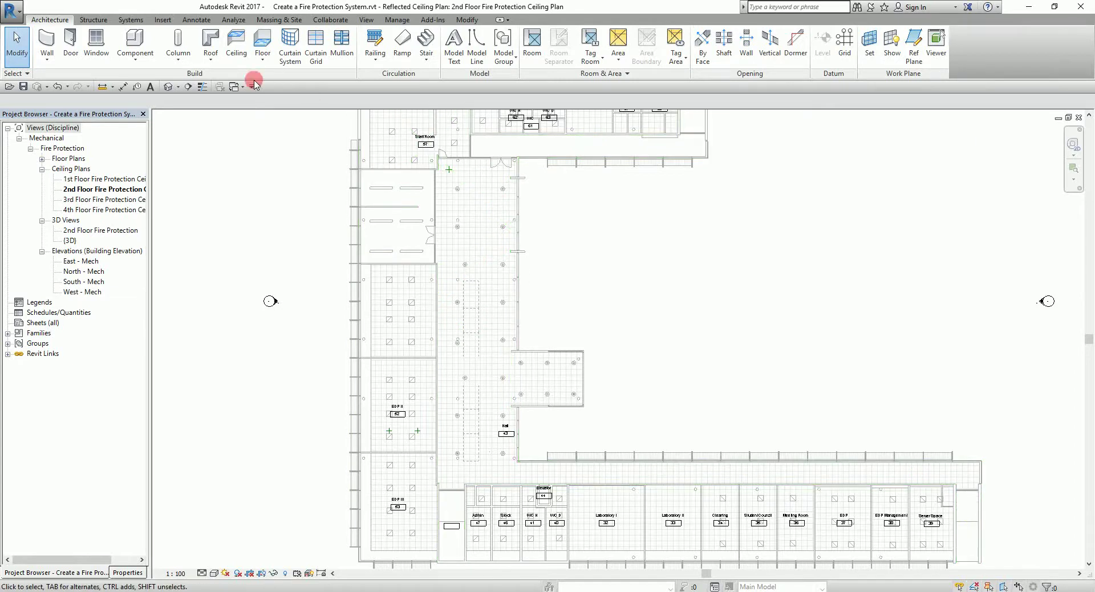
# Place a 15 mm semi-recessed dry pendant sprinkler on the hall's ceiling face, at the reference plane intersection near the Staff Room door
pyautogui.click(136, 21)
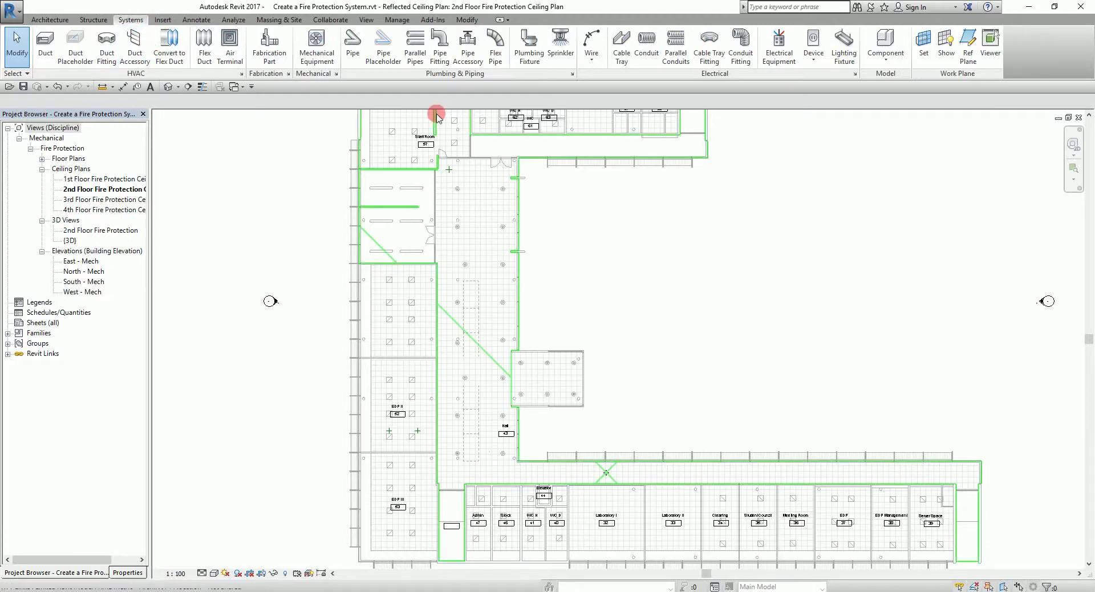
pyautogui.click(549, 51)
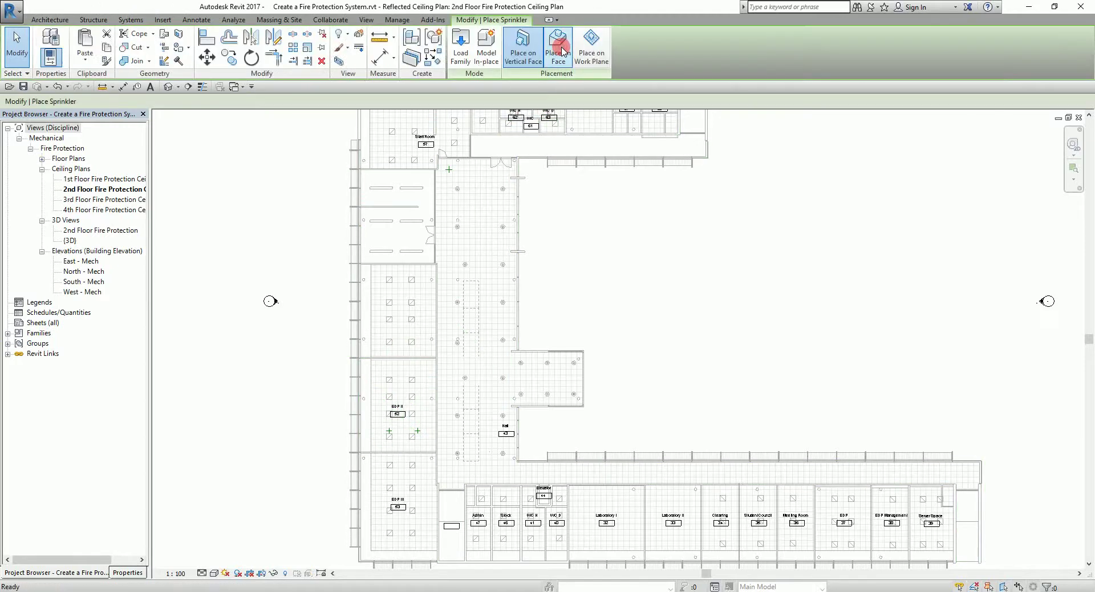
pyautogui.click(128, 573)
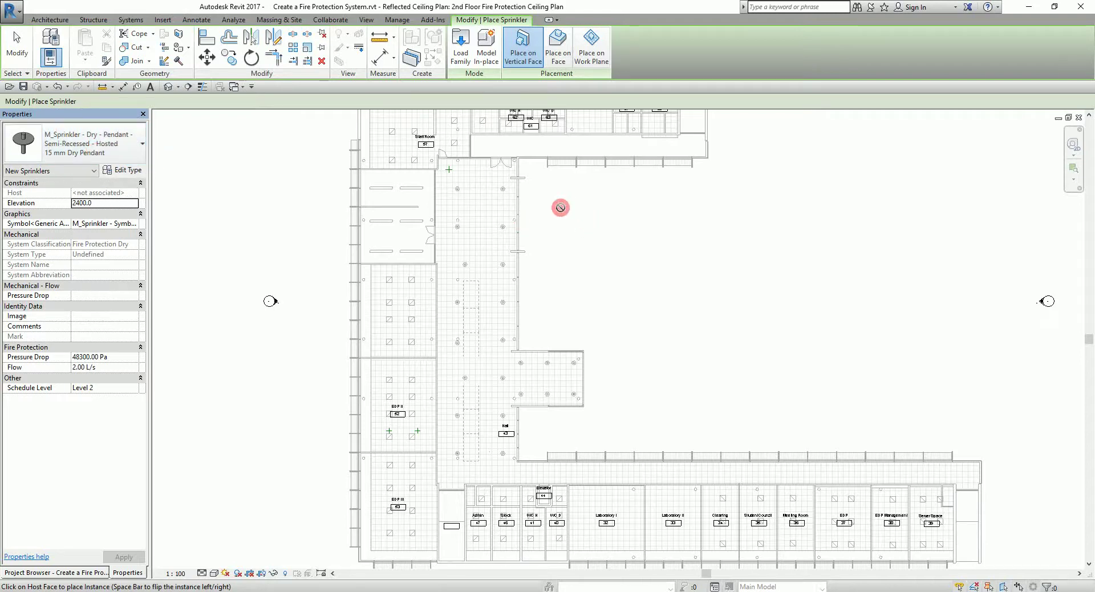
pyautogui.click(565, 52)
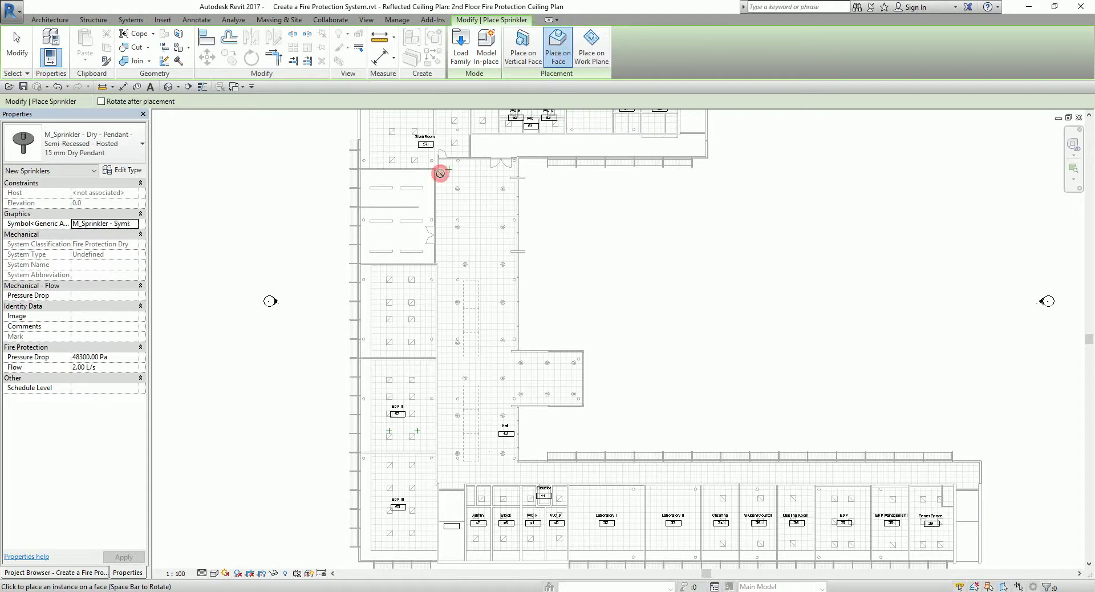
pyautogui.scroll(5, 453, 166)
pyautogui.scroll(3, 457, 165)
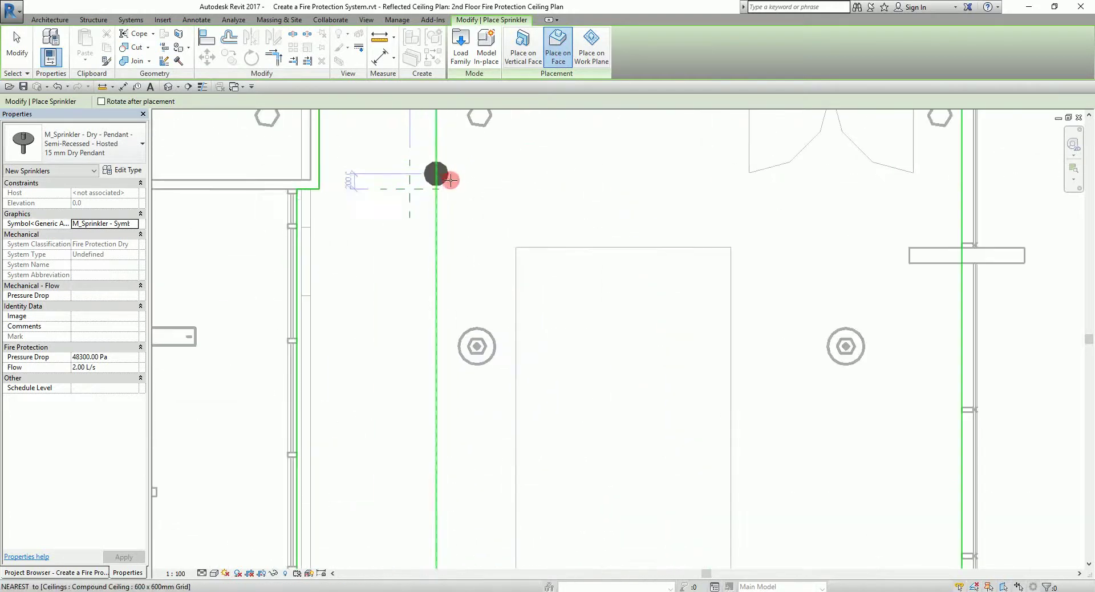
pyautogui.scroll(-1, 542, 237)
pyautogui.scroll(3, 633, 285)
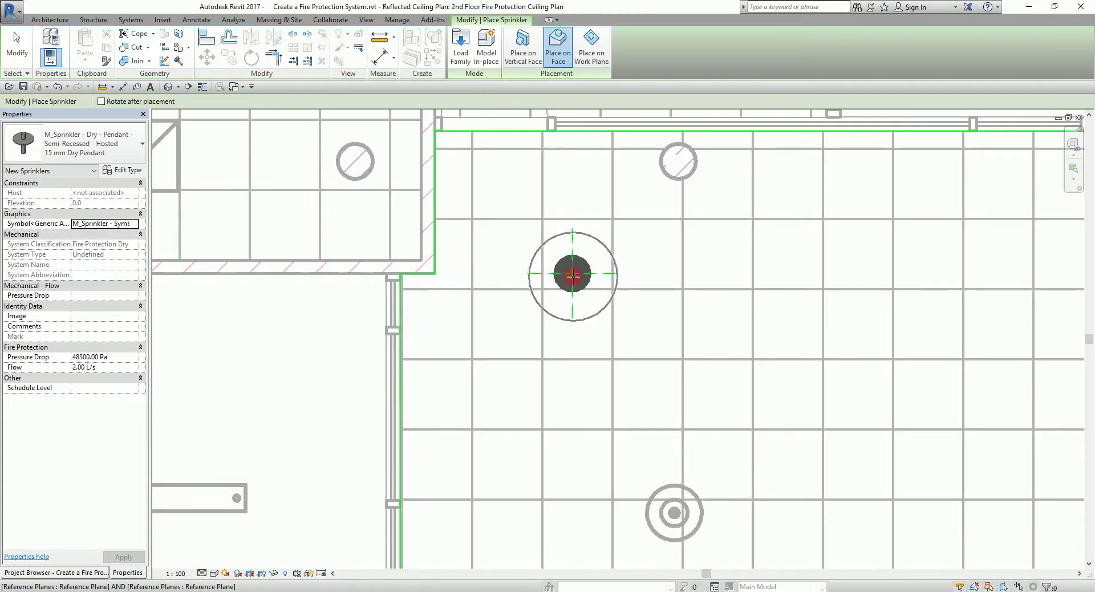
pyautogui.click(572, 276)
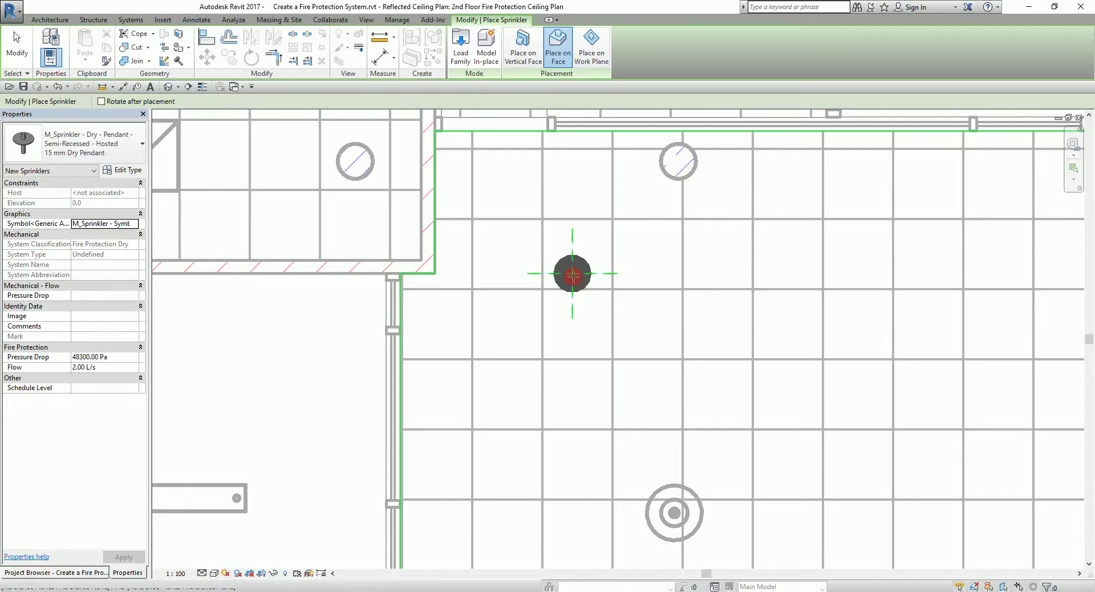
pyautogui.scroll(-3, 753, 320)
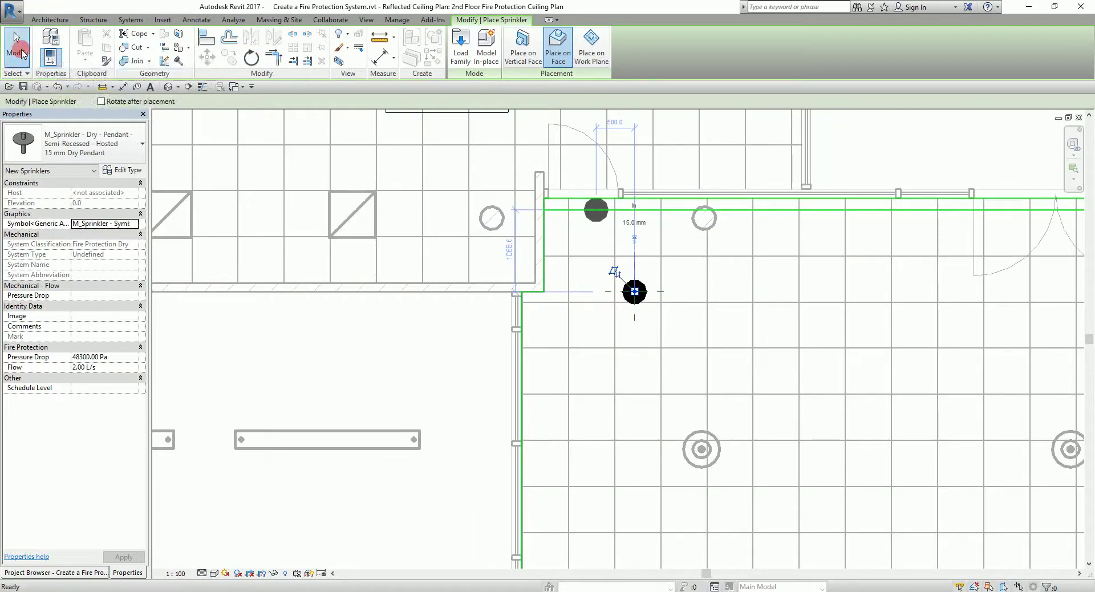
pyautogui.click(21, 52)
# Copy the sprinkler 2700 mm horizontally across the hall, with the Multiple and Constrain options enabled
pyautogui.moveTo(883, 375); pyautogui.dragTo(726, 280, button='middle')
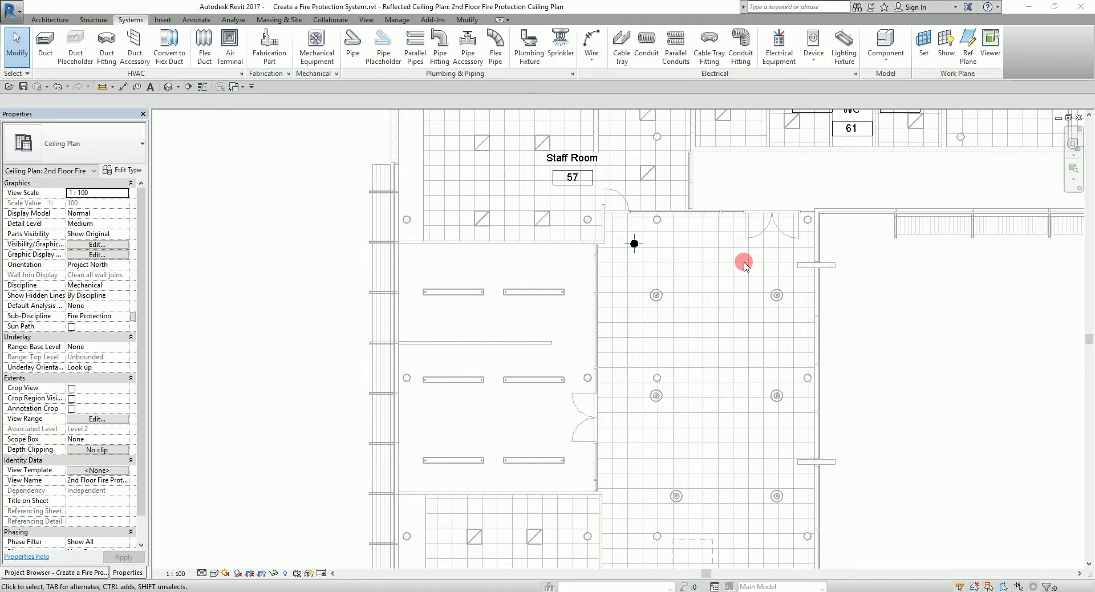
pyautogui.scroll(5, 636, 245)
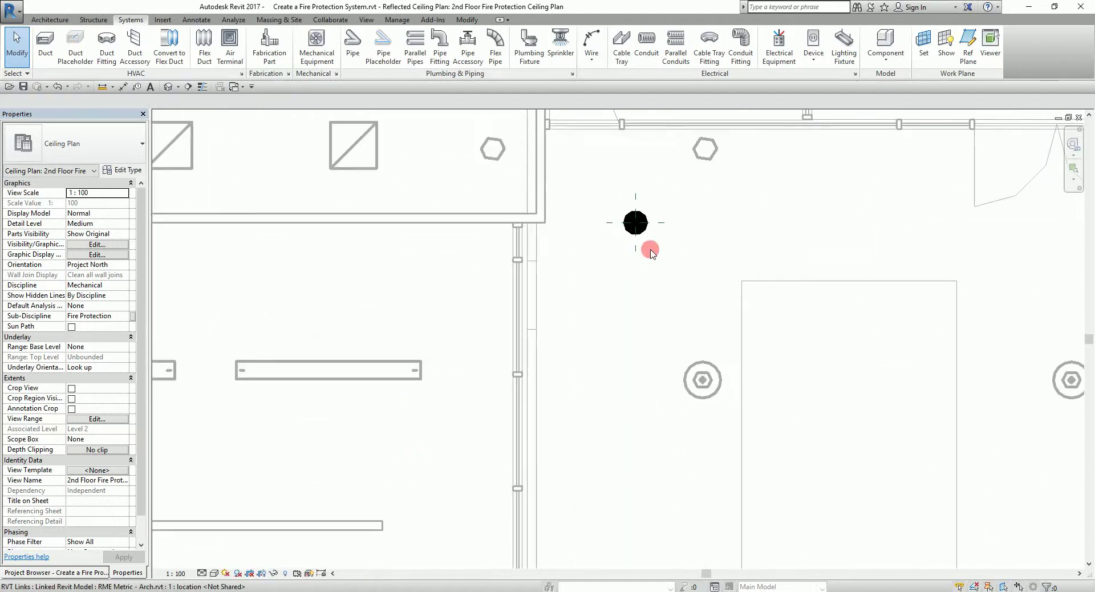
pyautogui.click(642, 231)
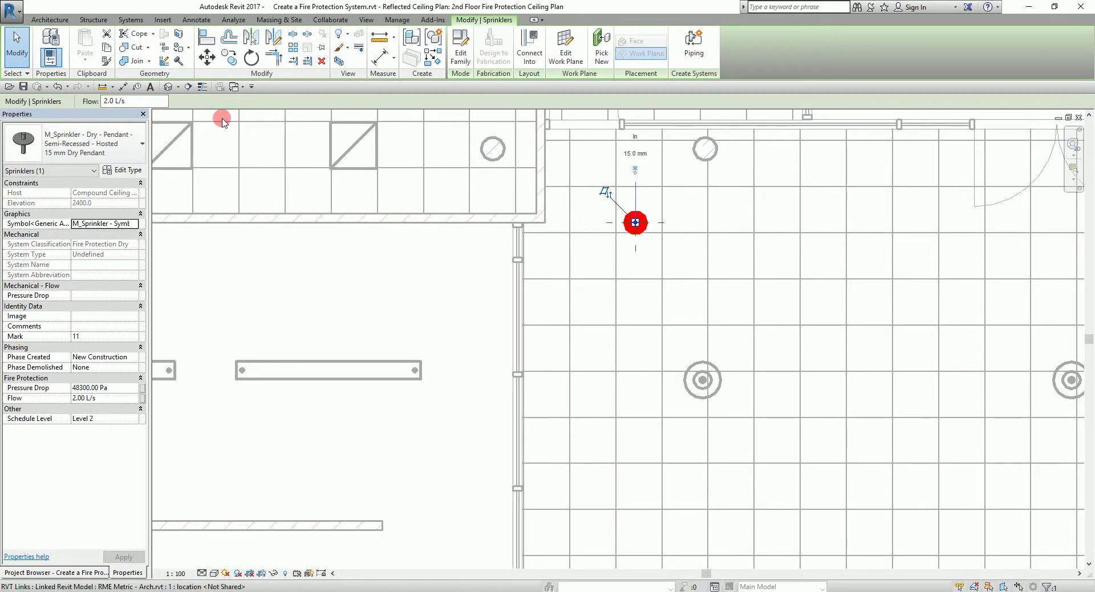
pyautogui.click(228, 59)
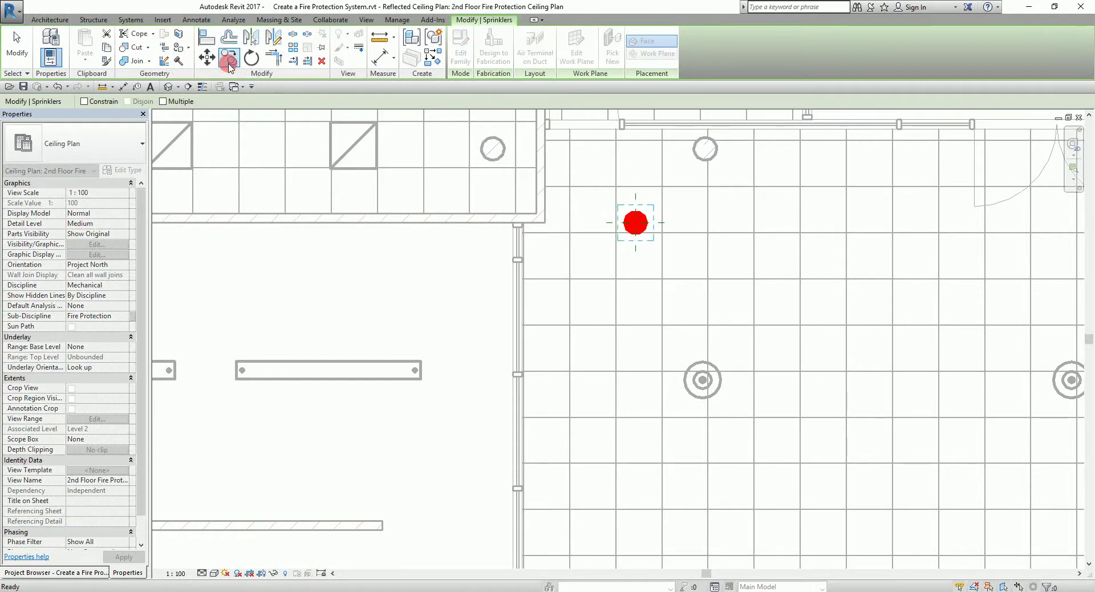
pyautogui.click(163, 102)
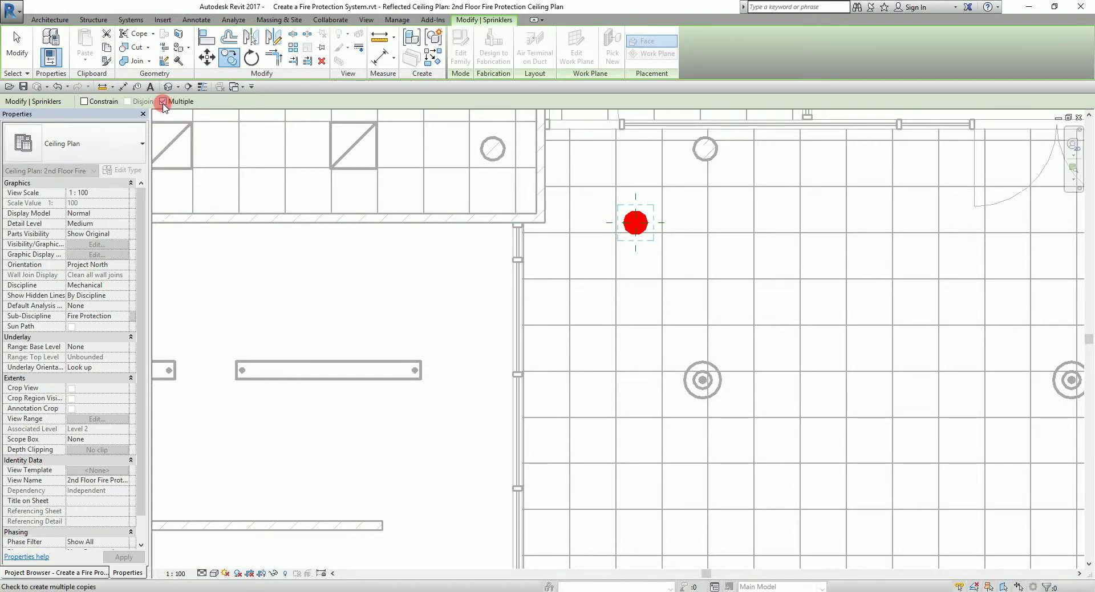
pyautogui.click(85, 101)
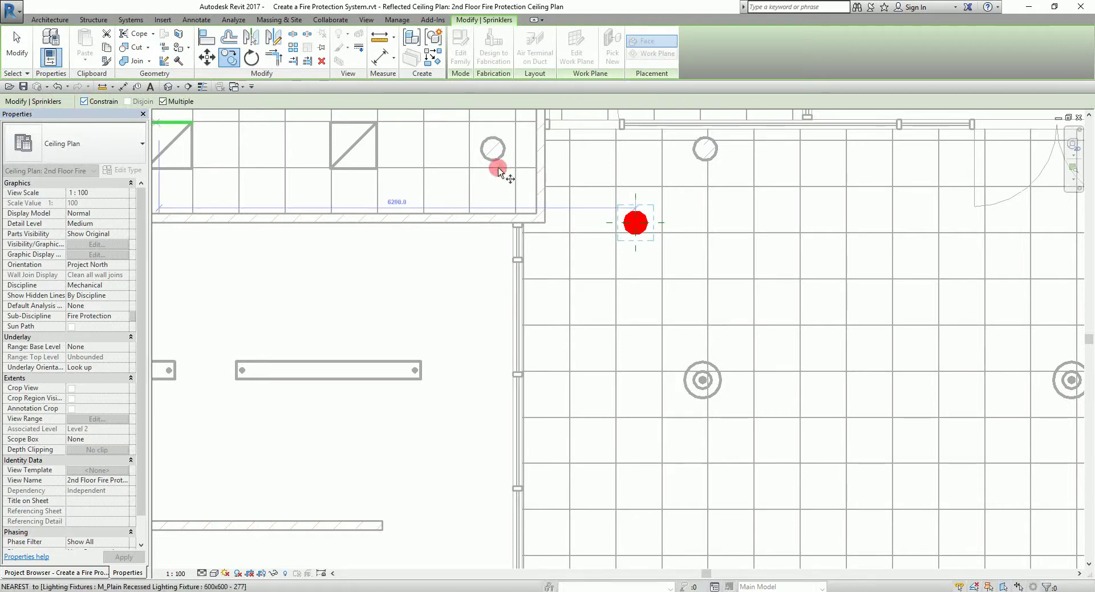
pyautogui.click(635, 223)
pyautogui.click(636, 263)
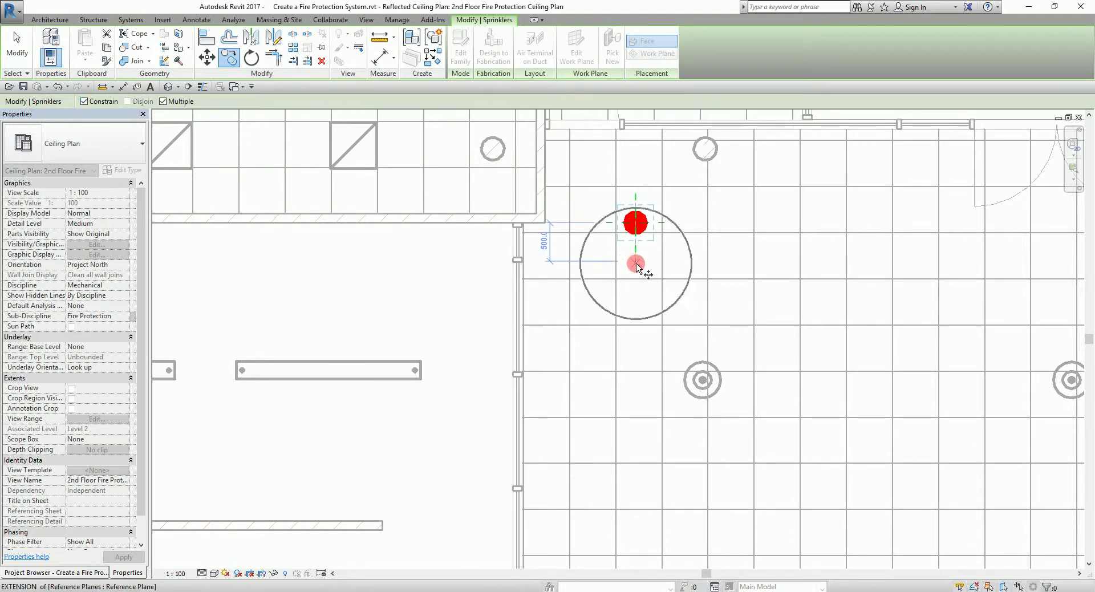
pyautogui.scroll(-2, 734, 271)
pyautogui.moveTo(734, 271); pyautogui.dragTo(599, 251, button='middle')
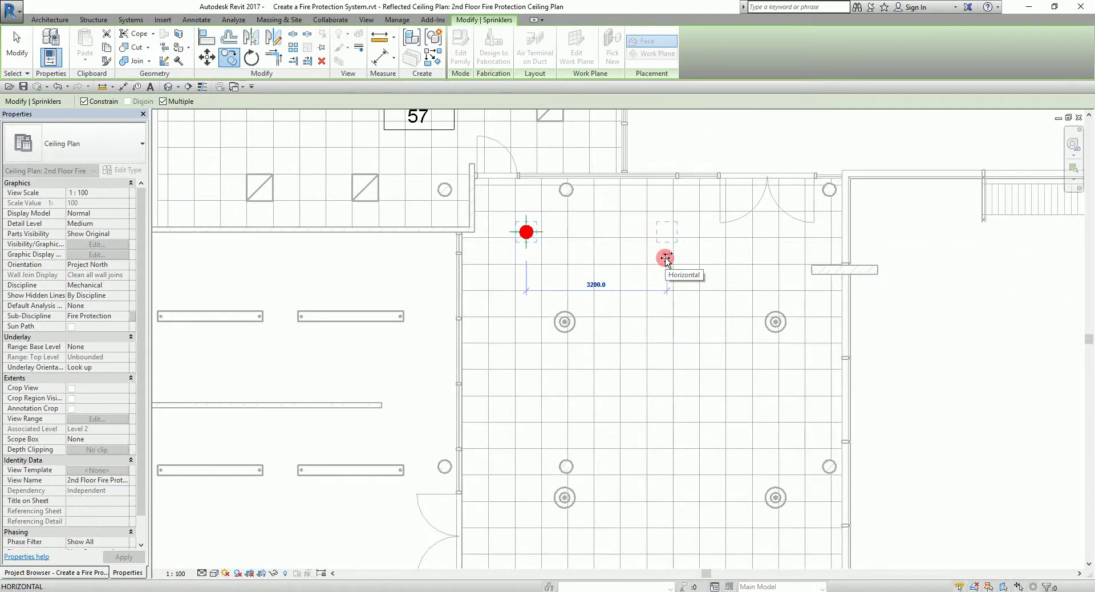
pyautogui.write('2700')
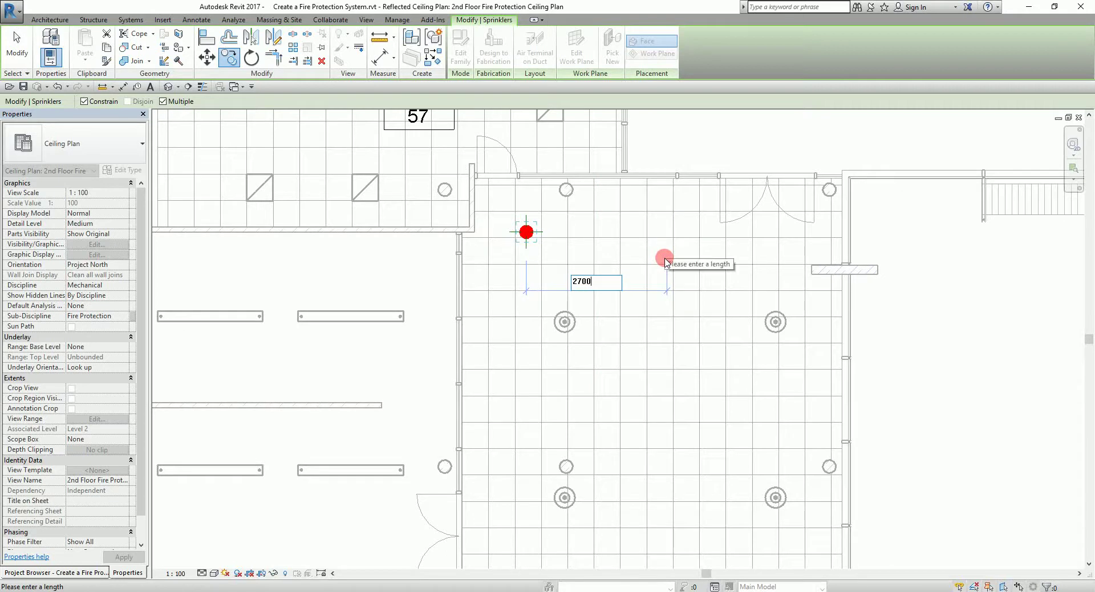
pyautogui.press('Return')
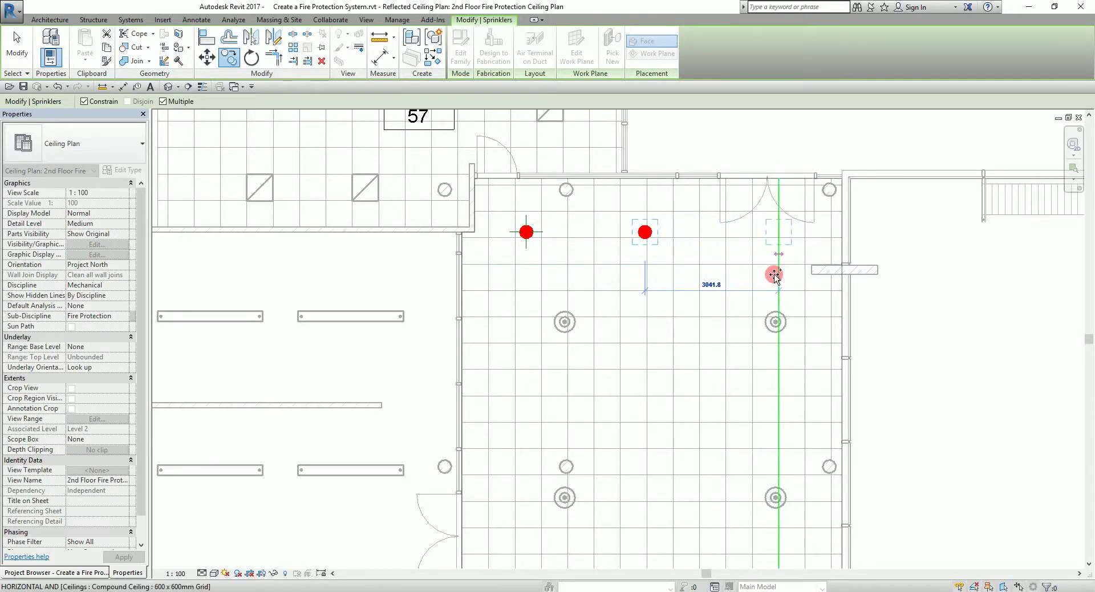
# Add a third sprinkler to the row with another copy 2700 mm further across the hall, and finish copying
pyautogui.write('2700')
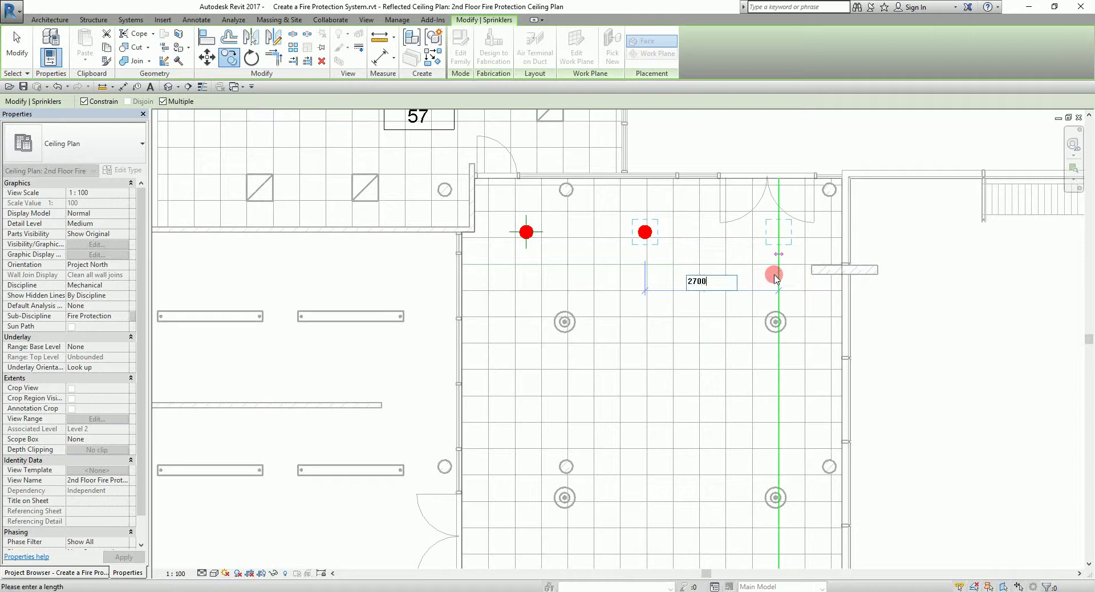
pyautogui.press('Return')
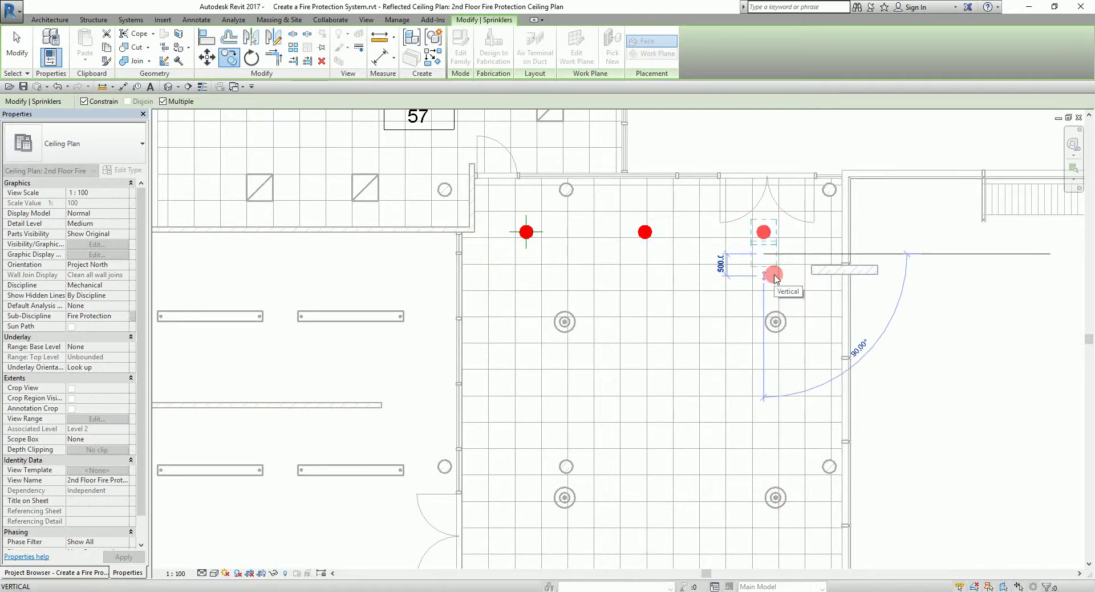
pyautogui.click(18, 45)
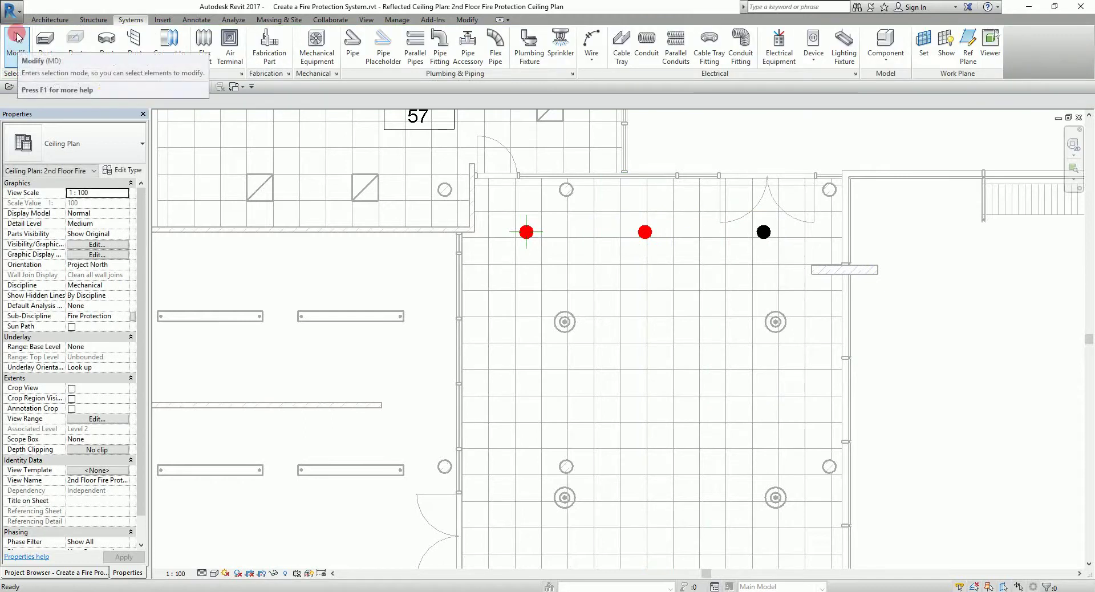
pyautogui.click(972, 194)
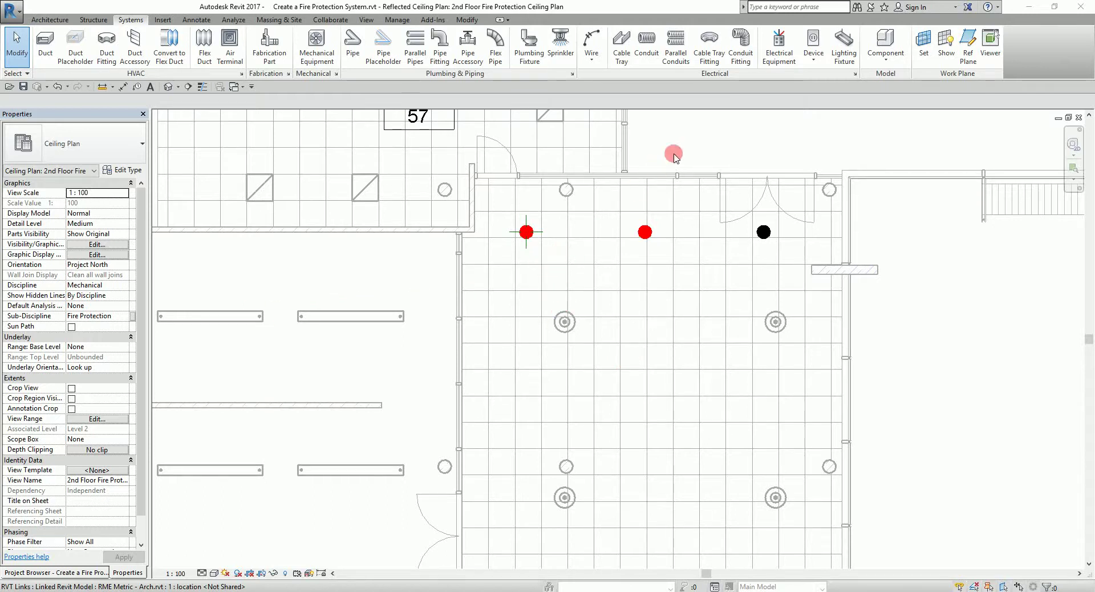
pyautogui.click(684, 139)
# Copy the two outer sprinklers of the row 2700 mm vertically down the hall, with the Constrain and Multiple options enabled
pyautogui.click(525, 231)
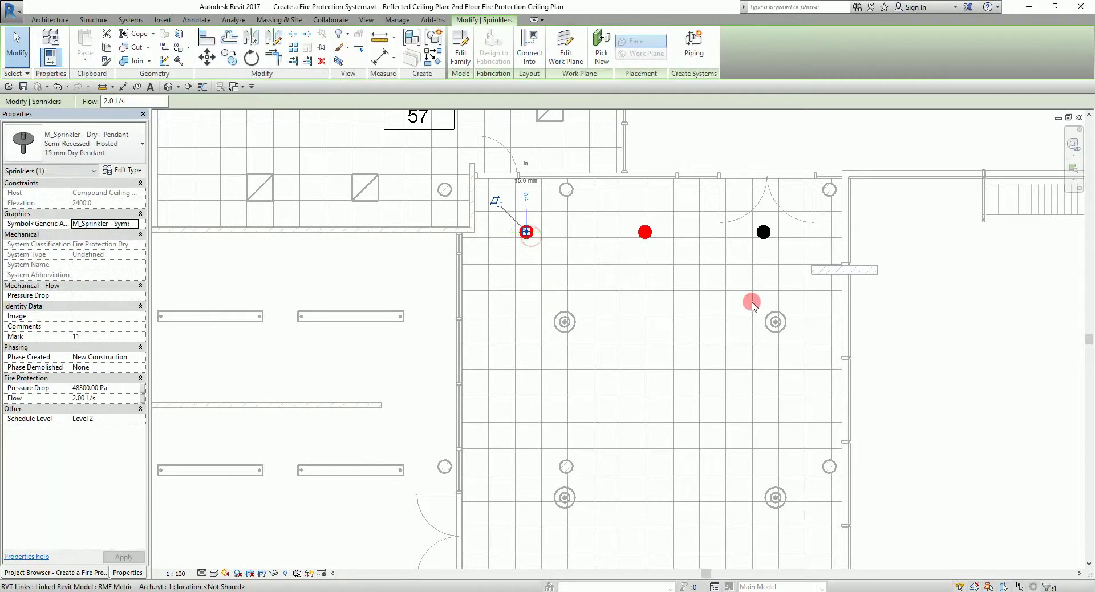
pyautogui.keyDown('ctrl'); pyautogui.click(765, 233); pyautogui.keyUp('ctrl')
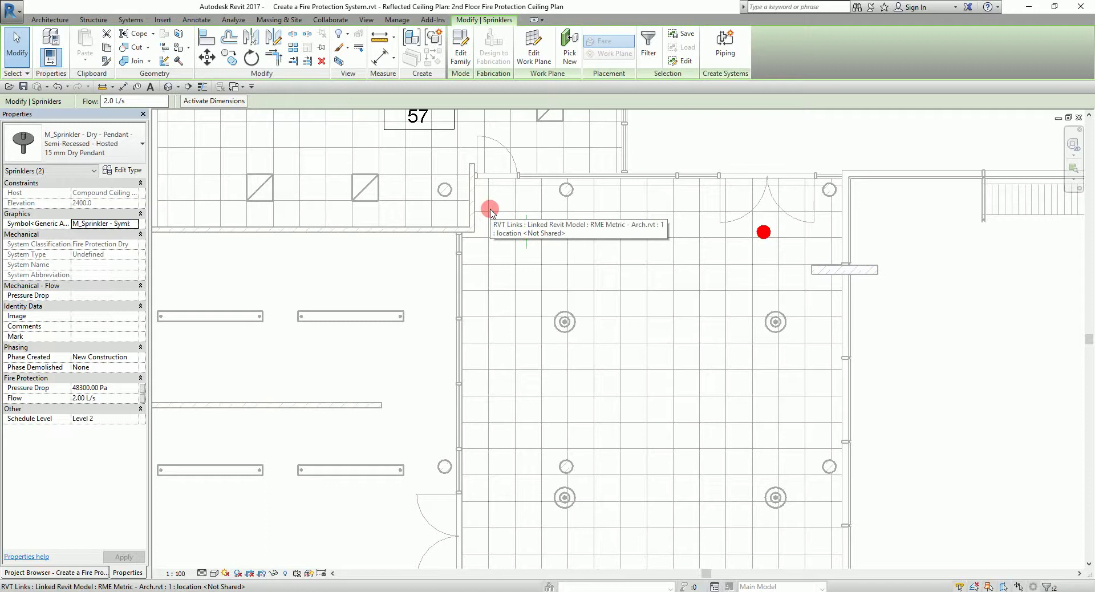
pyautogui.scroll(-2, 656, 305)
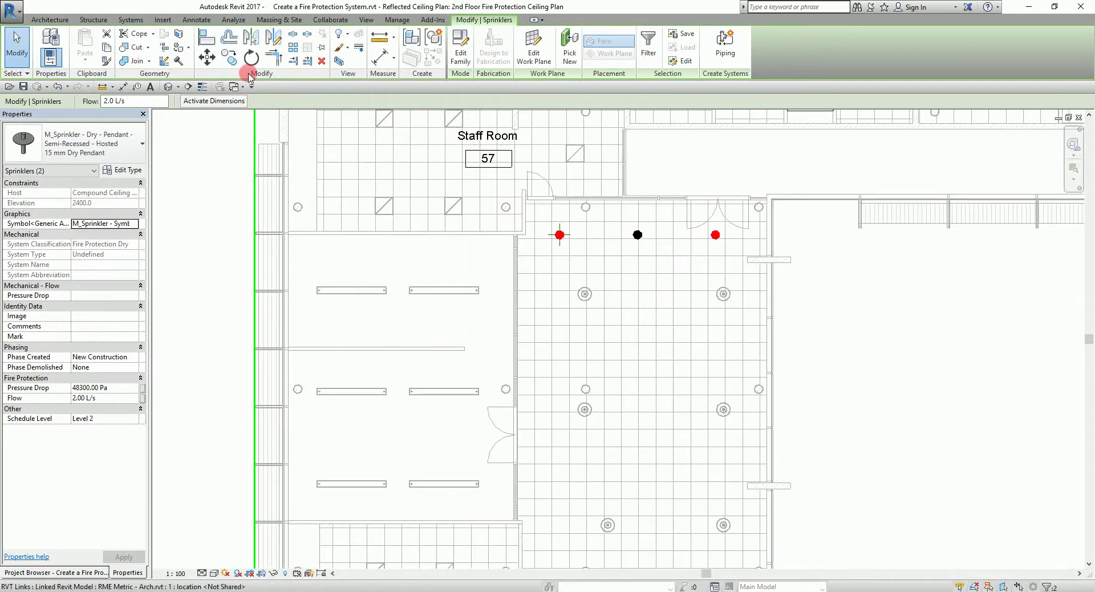
pyautogui.click(228, 58)
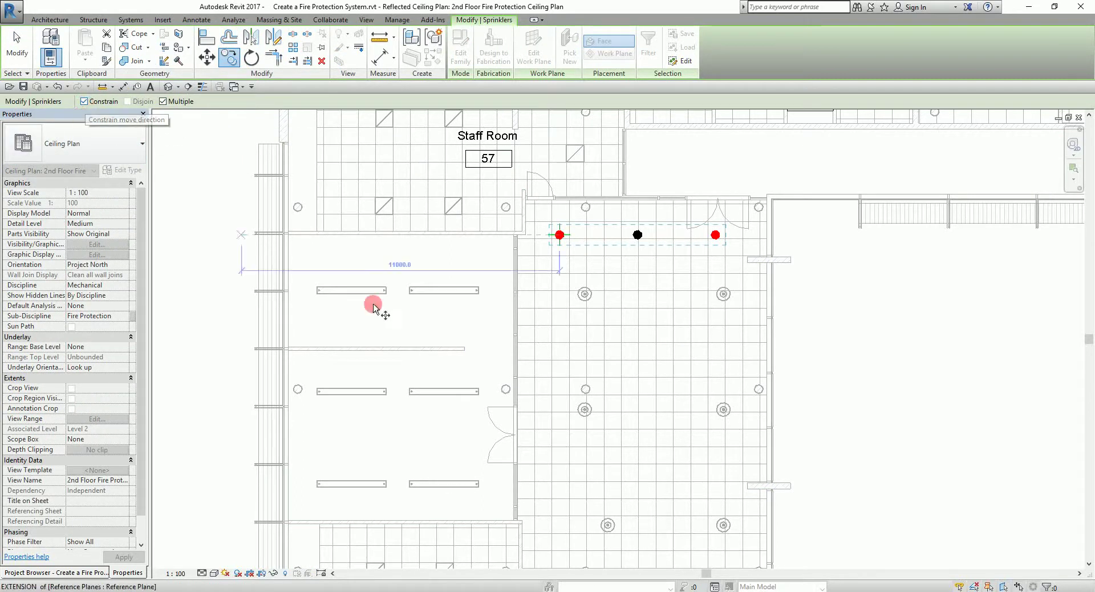
pyautogui.click(559, 235)
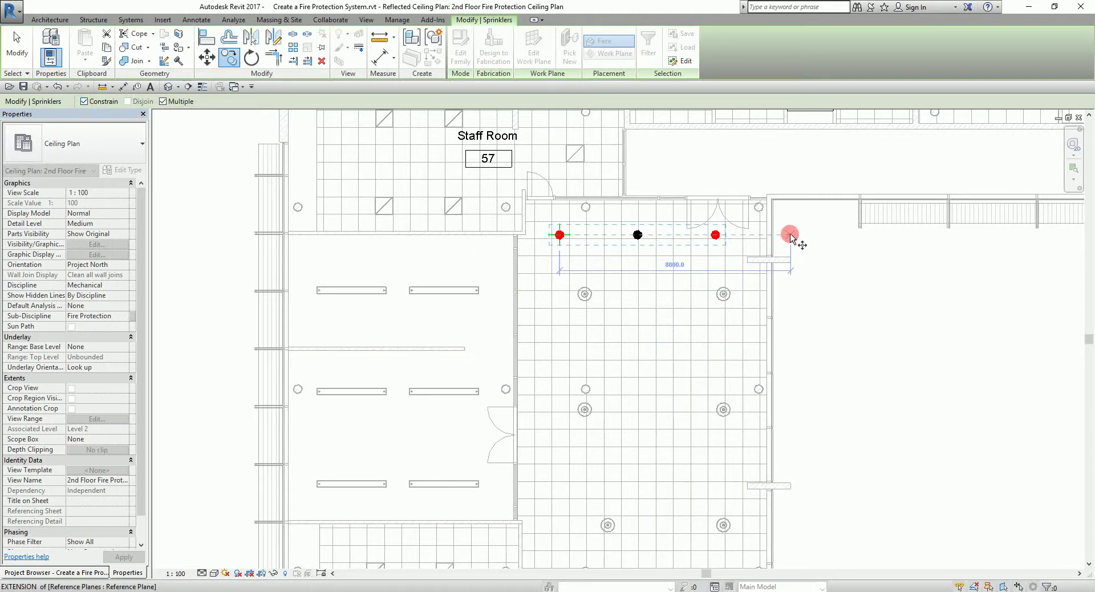
pyautogui.click(790, 234)
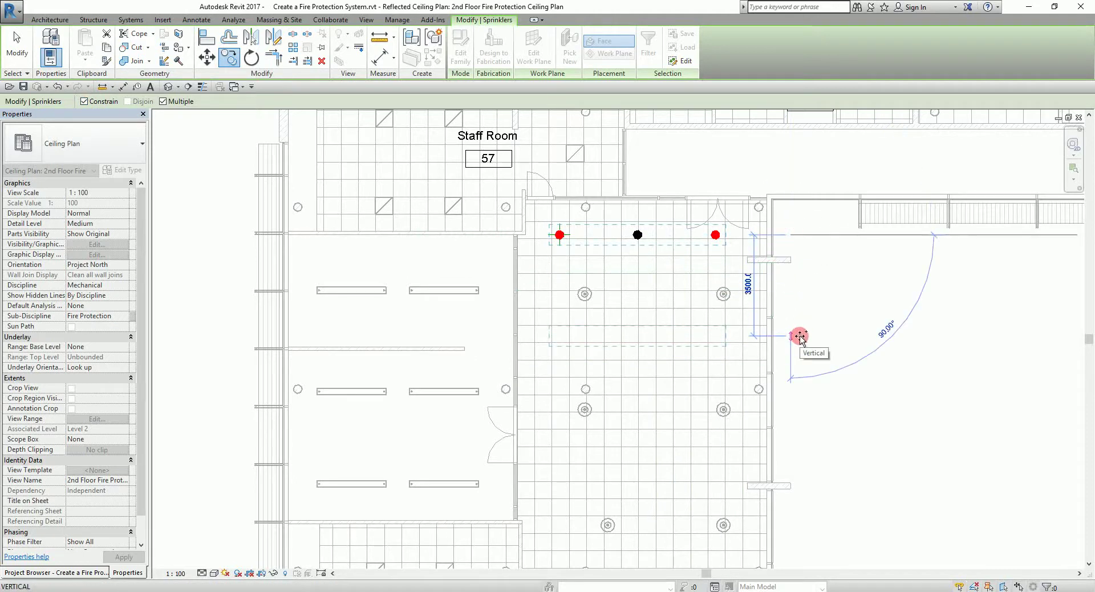
pyautogui.write('27')
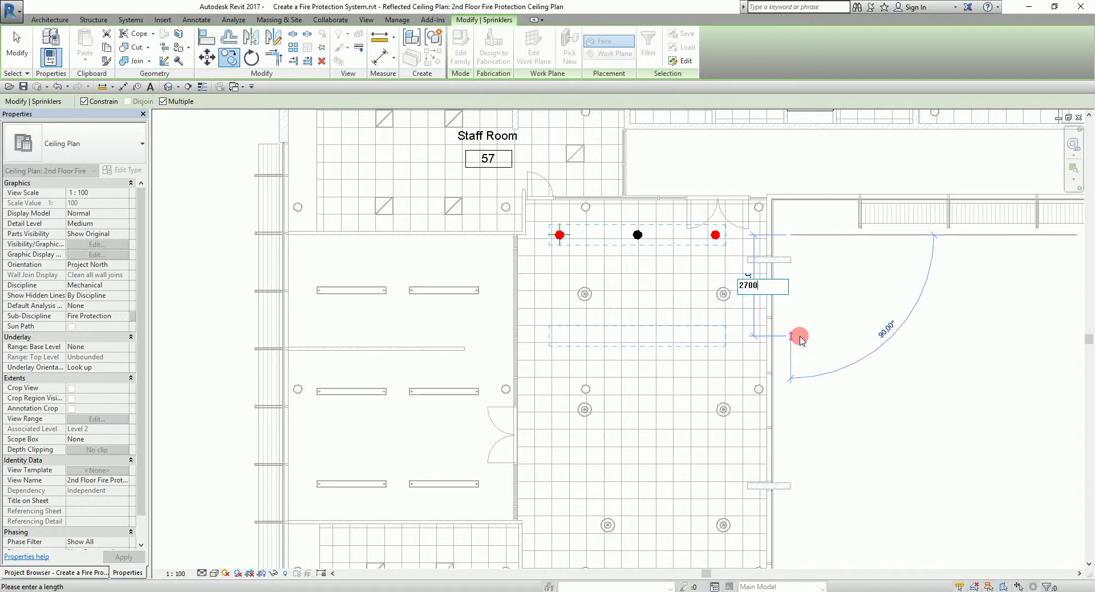
pyautogui.write('00')
pyautogui.press('Return')
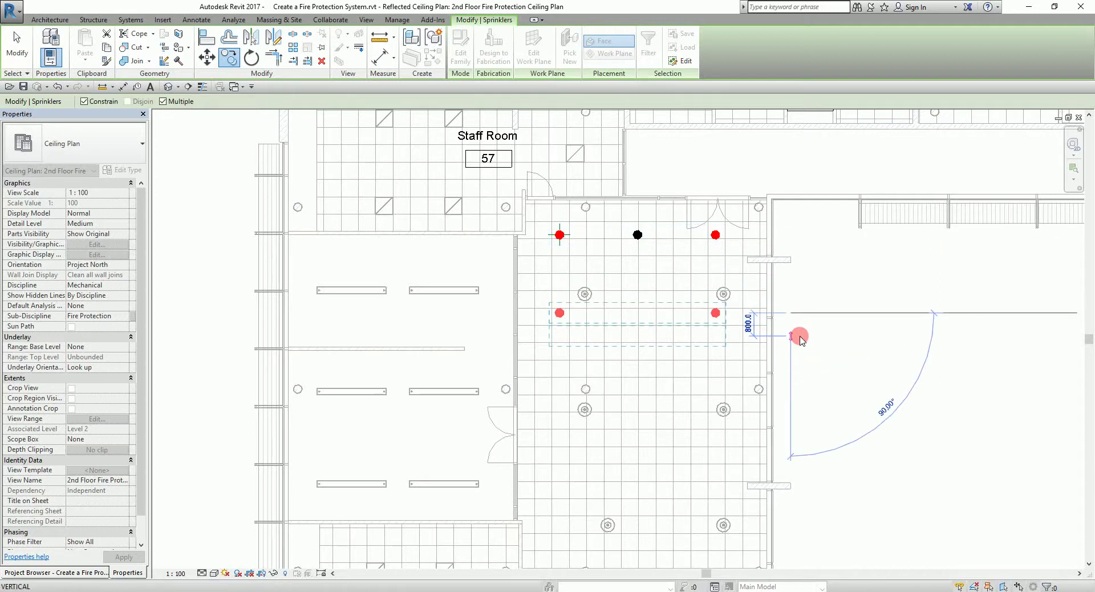
# Add three more copies of the outer sprinkler pair down the hall, each 2700 mm further, and finish copying
pyautogui.scroll(-3, 816, 314)
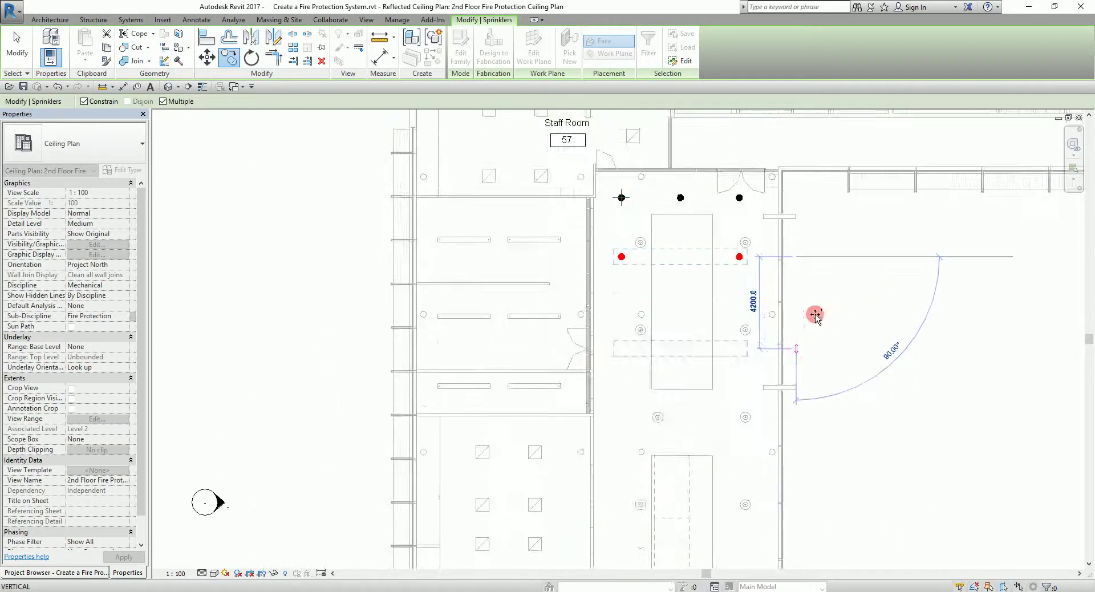
pyautogui.write('2700')
pyautogui.press('Return')
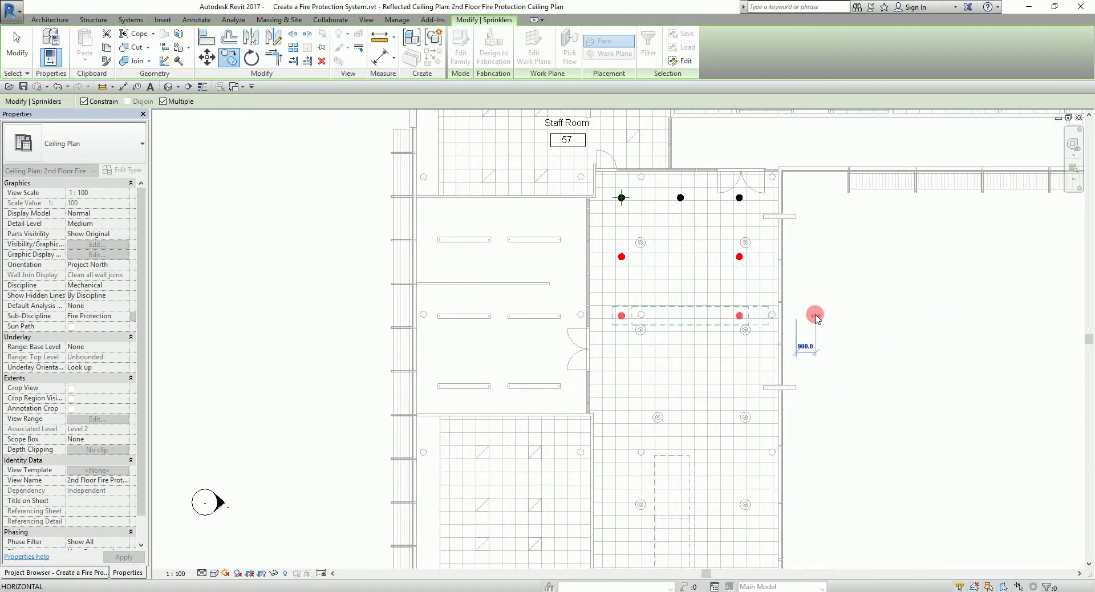
pyautogui.write('2700')
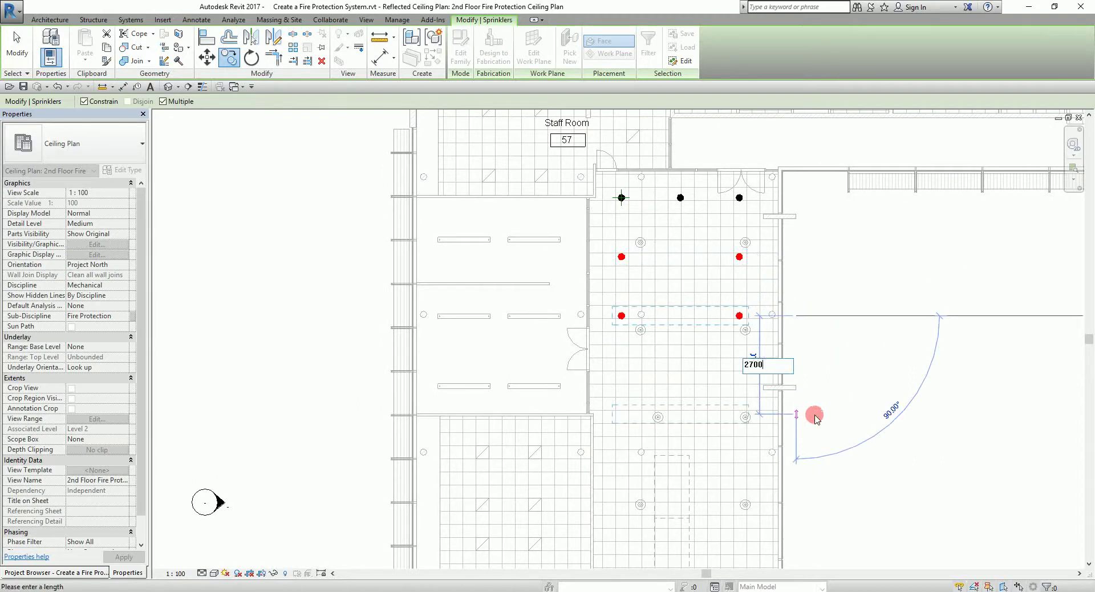
pyautogui.press('Return')
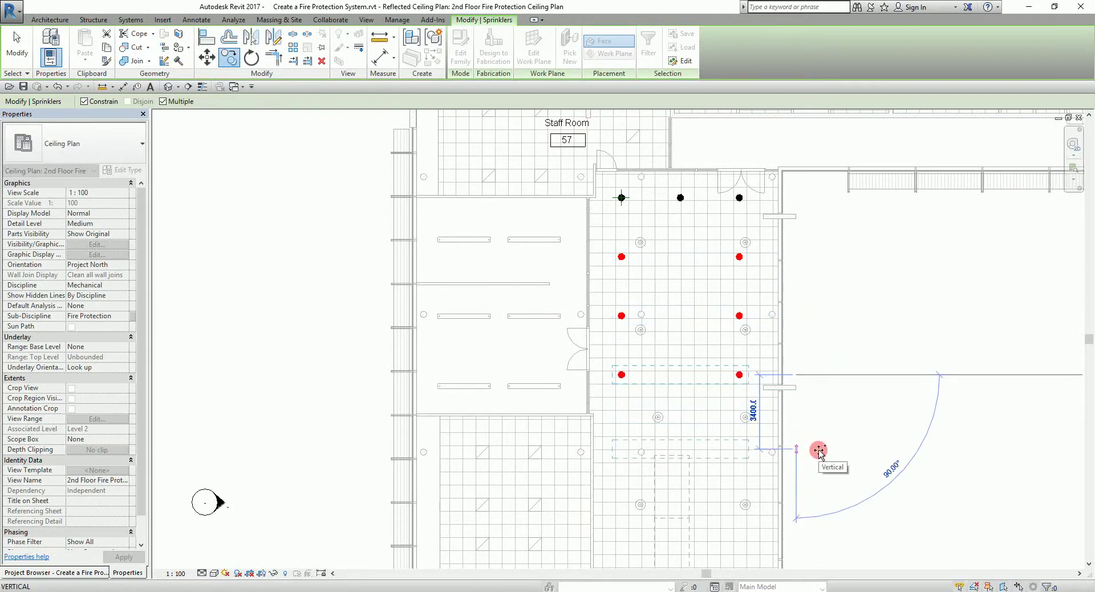
pyautogui.write('27')
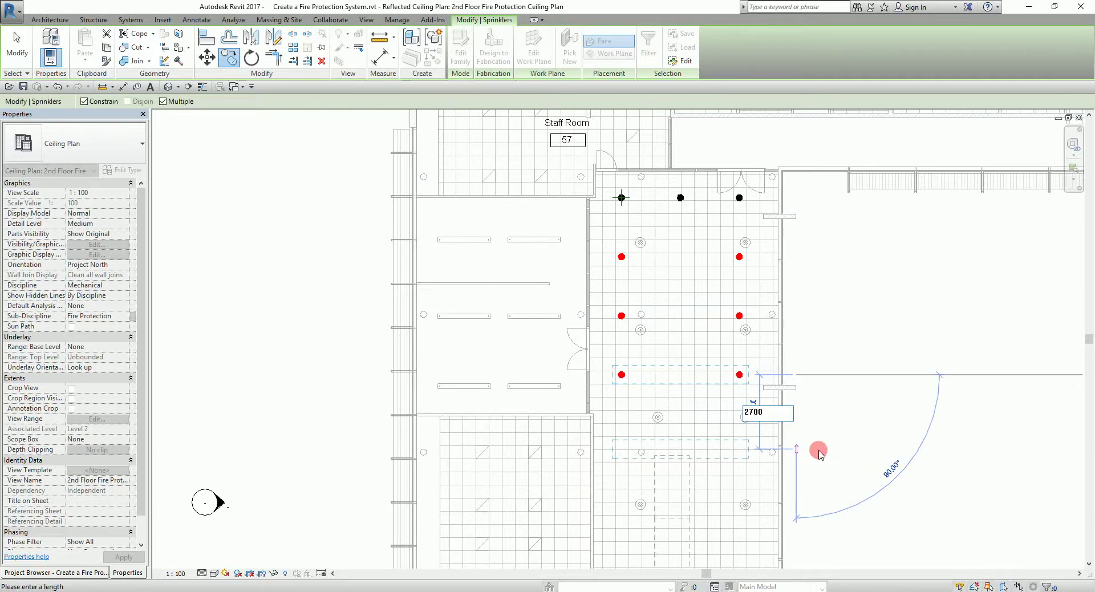
pyautogui.write('00')
pyautogui.press('Return')
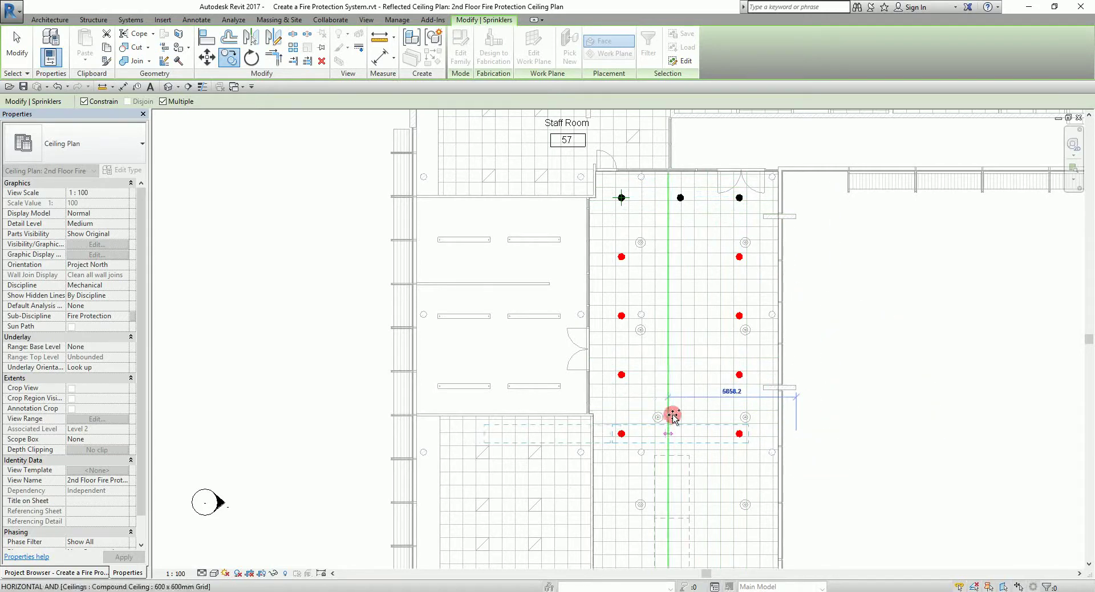
pyautogui.click(16, 52)
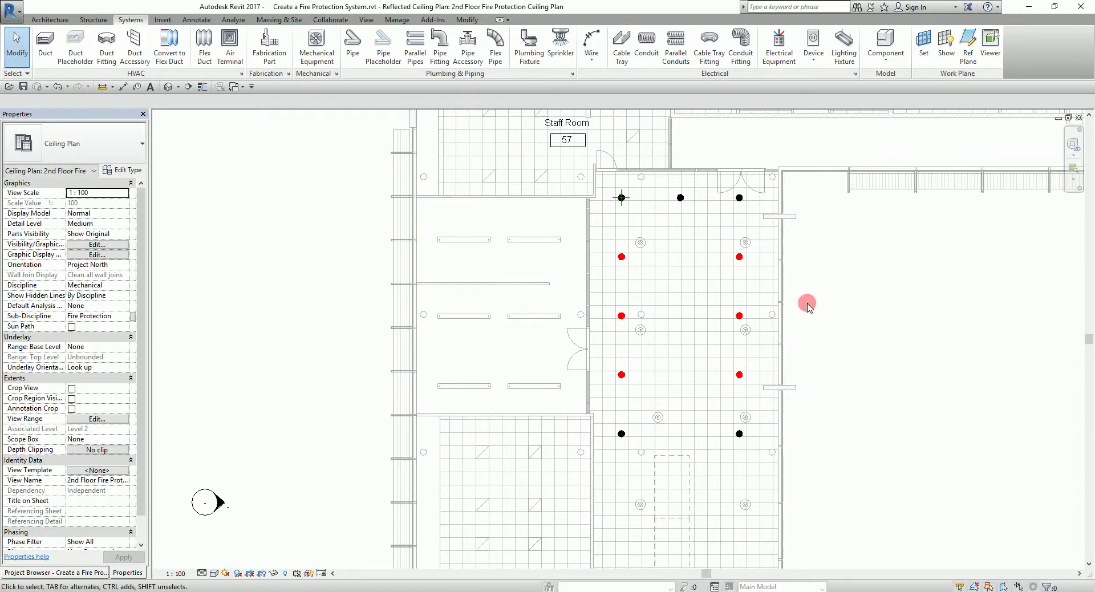
# Examine the rest of the hall, the reference planes in room EDP II, and the properties of the hall's last copied sprinkler
pyautogui.scroll(-5, 889, 382)
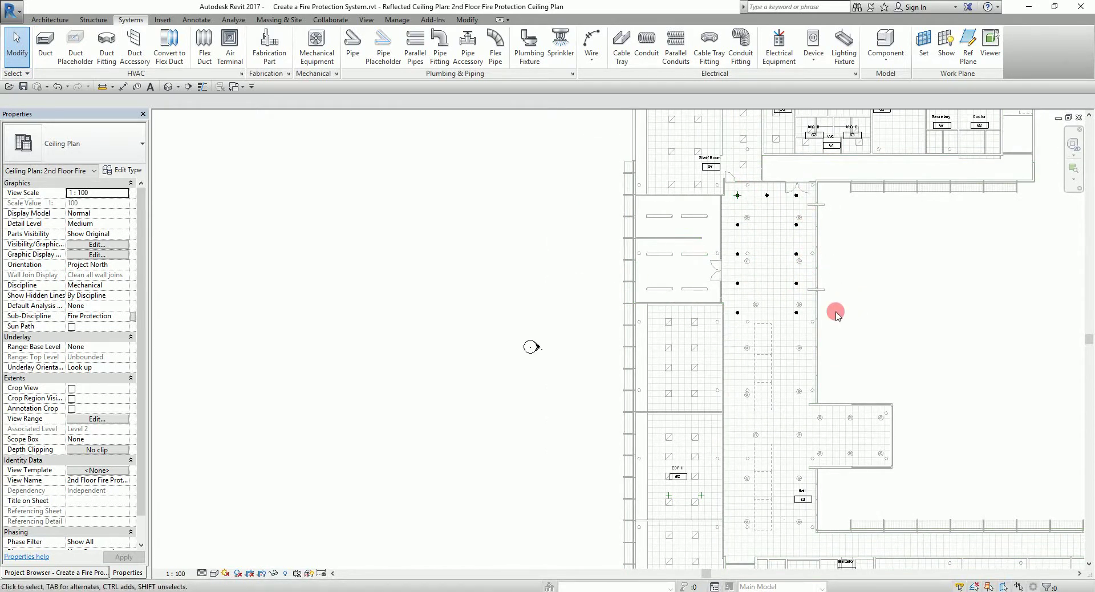
pyautogui.moveTo(872, 405); pyautogui.dragTo(889, 324, button='middle')
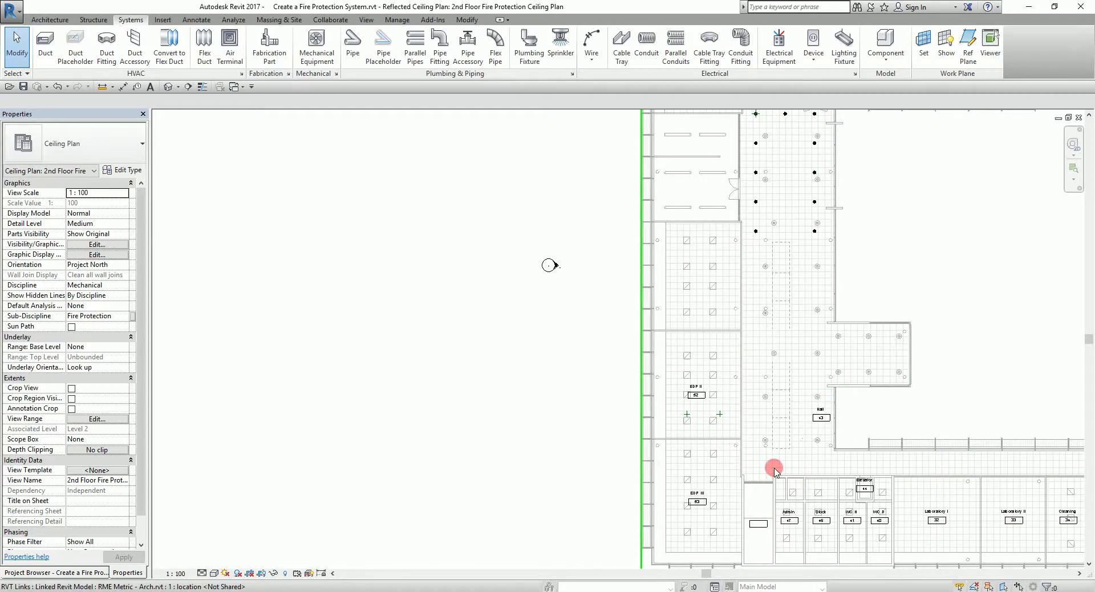
pyautogui.scroll(2, 713, 450)
pyautogui.scroll(4, 691, 370)
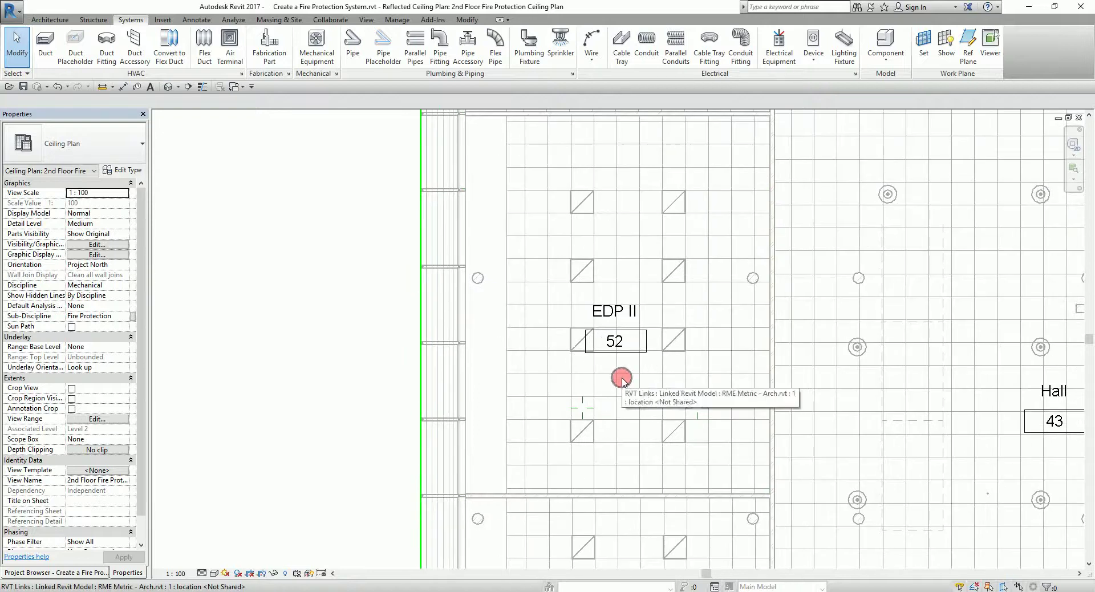
pyautogui.scroll(2, 640, 388)
pyautogui.moveTo(628, 424); pyautogui.dragTo(557, 356, button='middle')
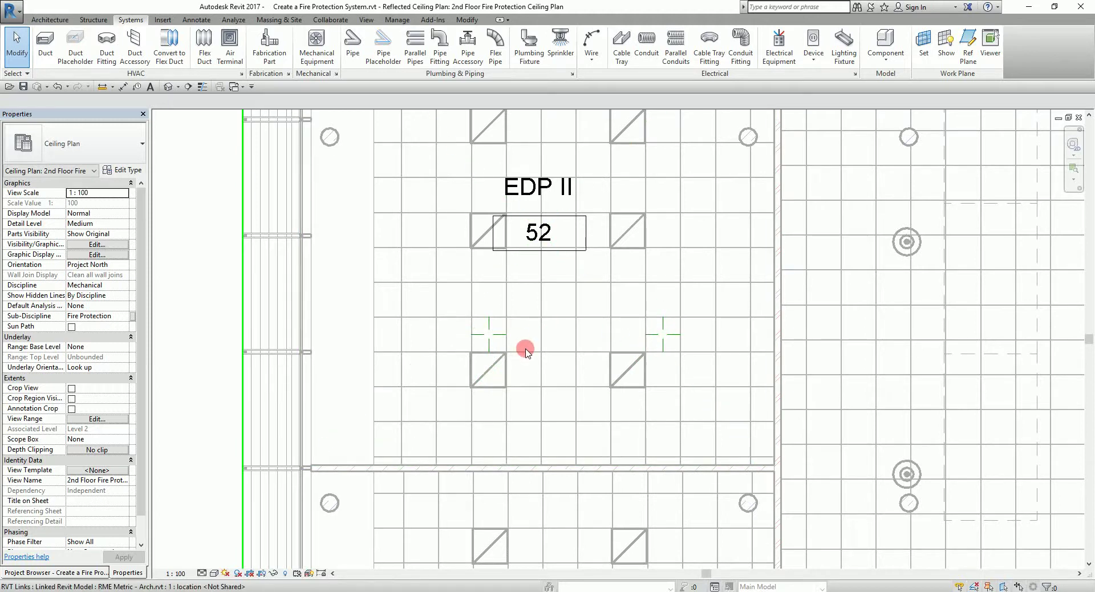
pyautogui.scroll(-3, 526, 351)
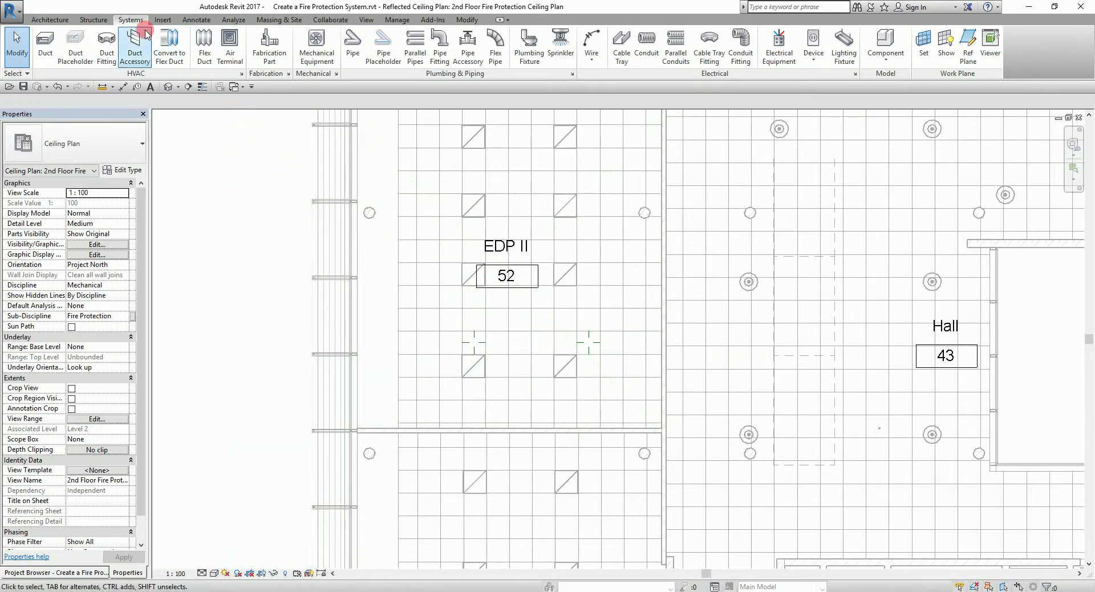
pyautogui.scroll(-3, 521, 303)
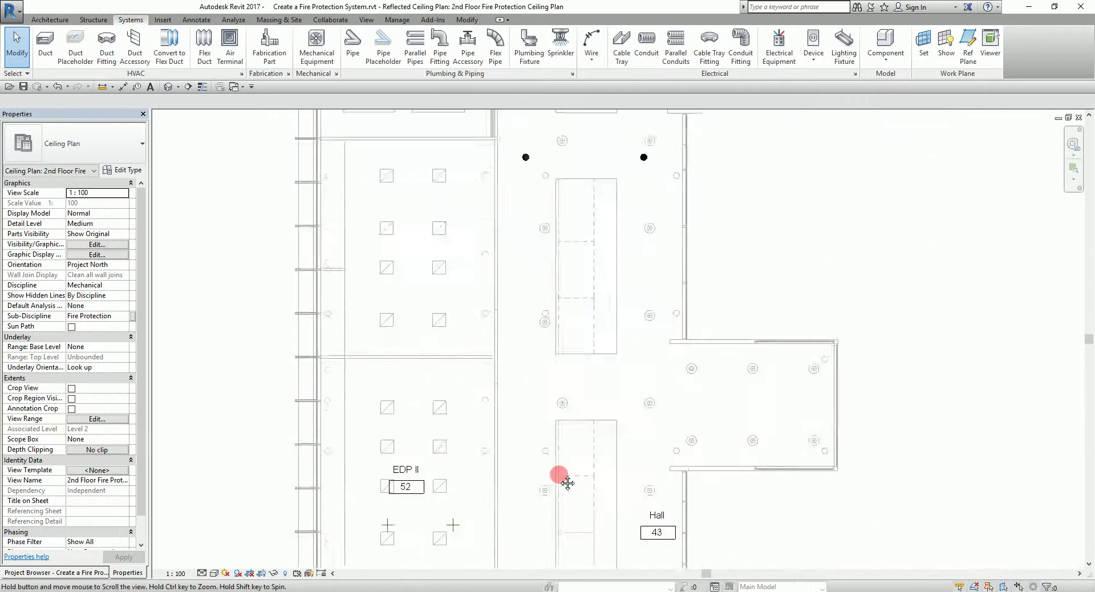
pyautogui.moveTo(496, 479); pyautogui.dragTo(623, 333, button='middle')
pyautogui.scroll(2, 622, 333)
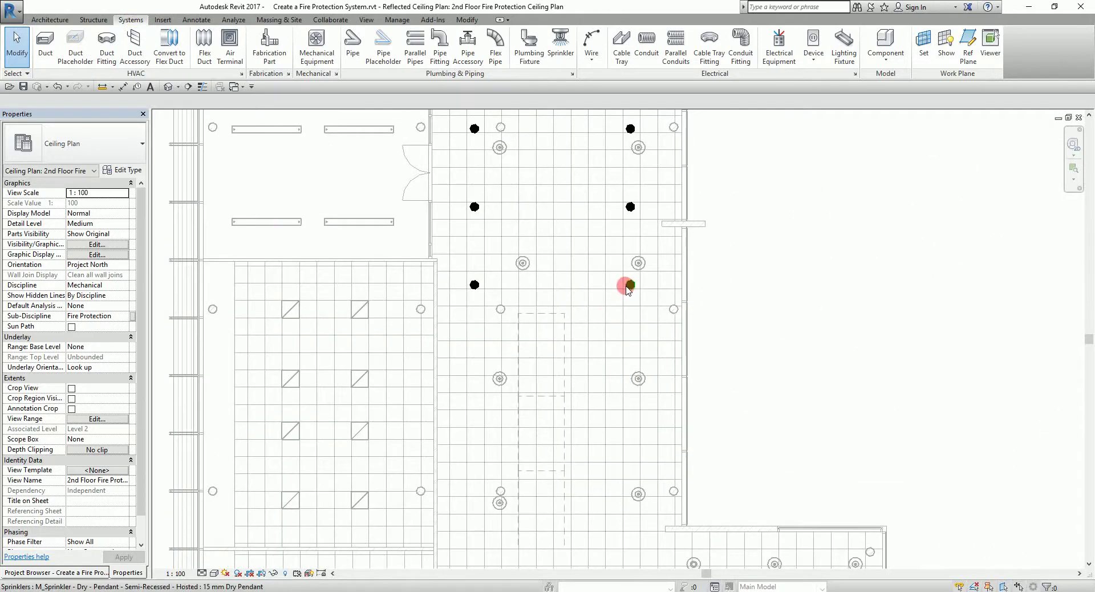
pyautogui.click(630, 285)
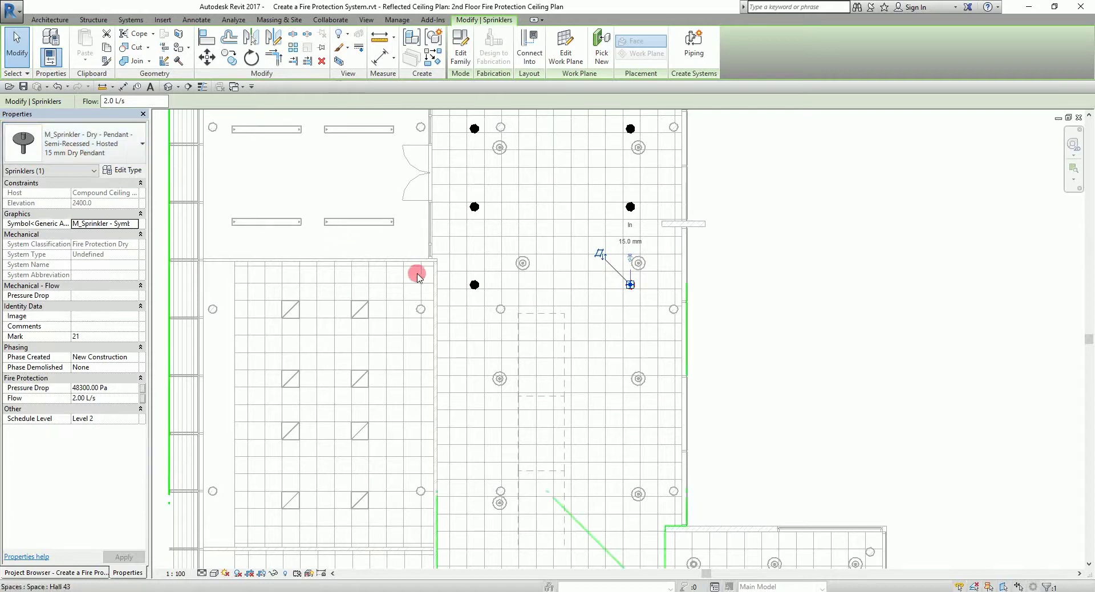
pyautogui.click(853, 362)
# Start placing a sprinkler for room EDP II and choose the 15 mm Pendant type of M_Sprinkler - Pendant - Hosted
pyautogui.scroll(-5, 799, 360)
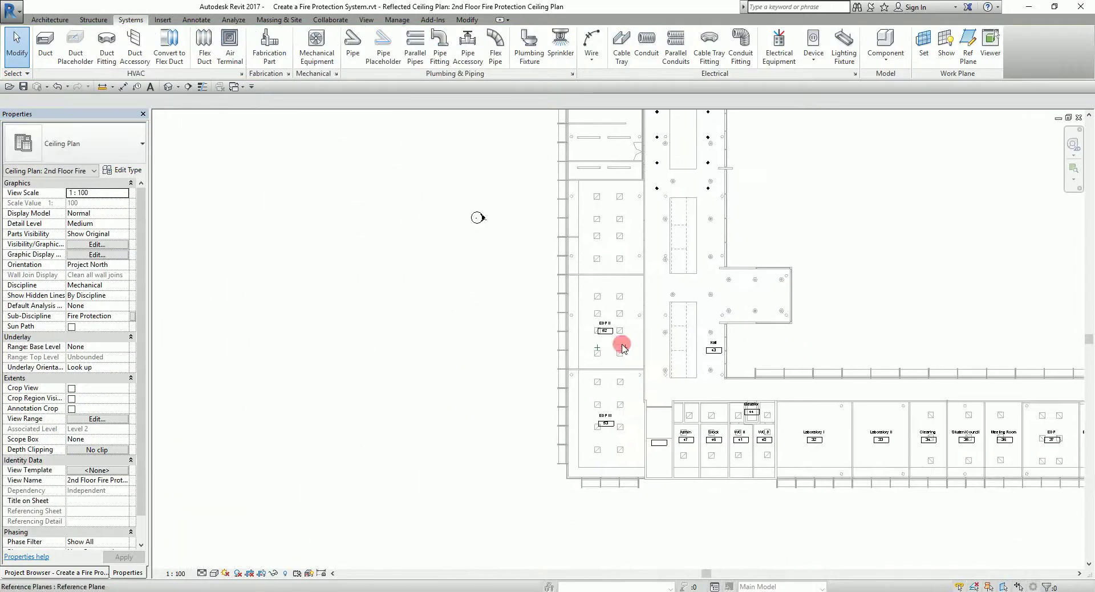
pyautogui.scroll(6, 605, 337)
pyautogui.scroll(-3, 646, 322)
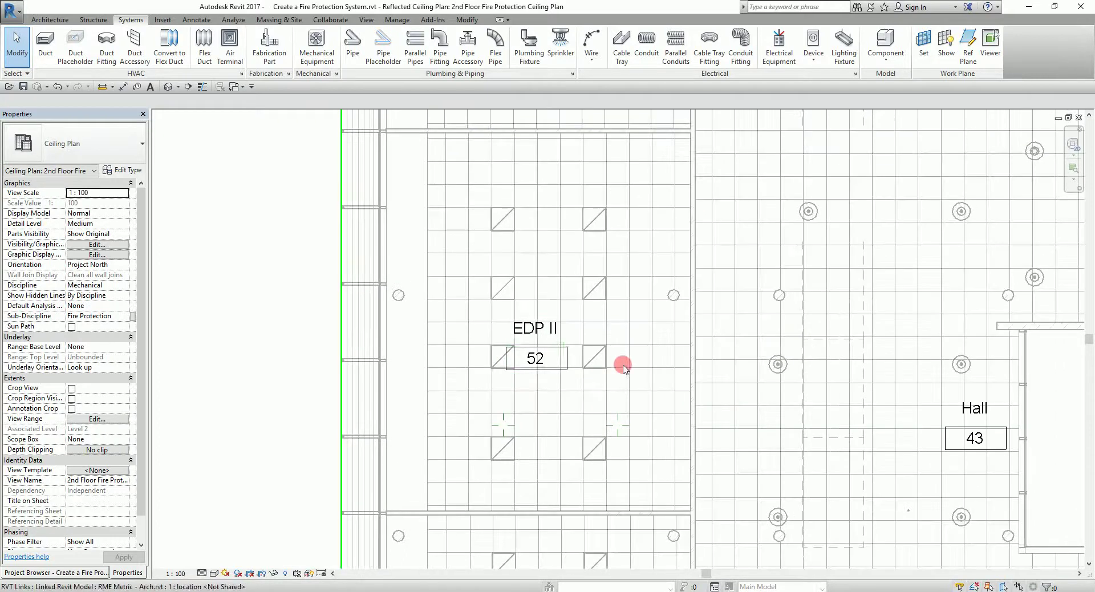
pyautogui.scroll(1, 525, 365)
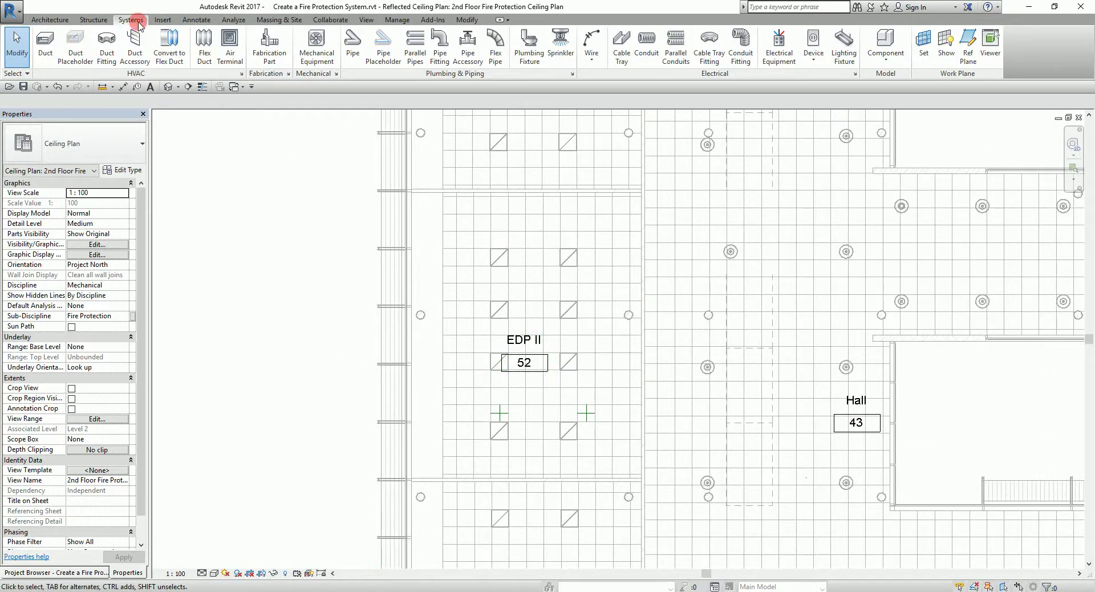
pyautogui.click(560, 49)
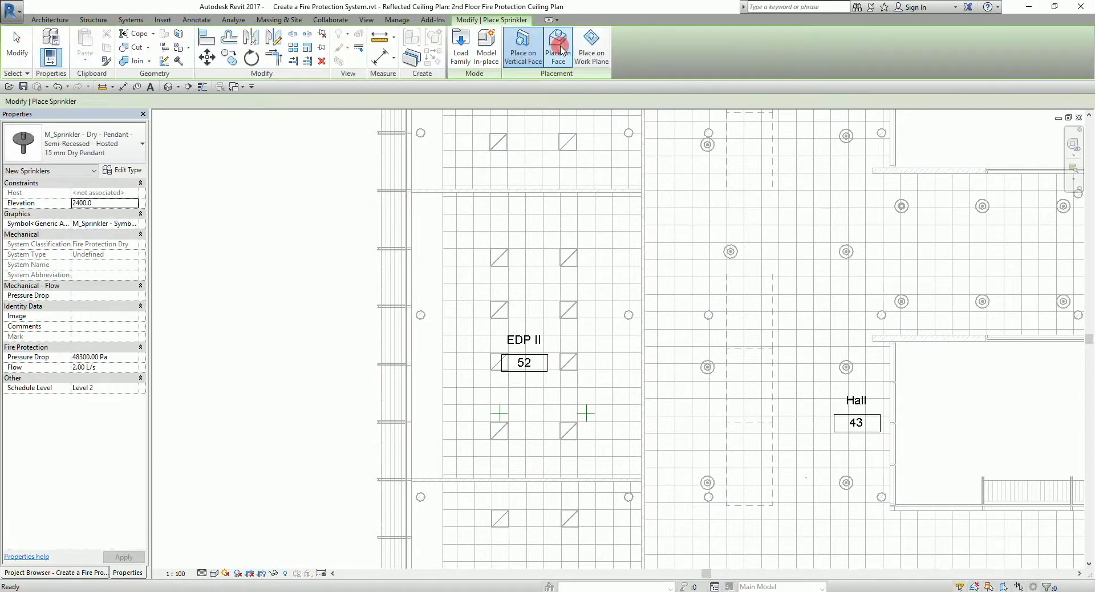
pyautogui.click(108, 149)
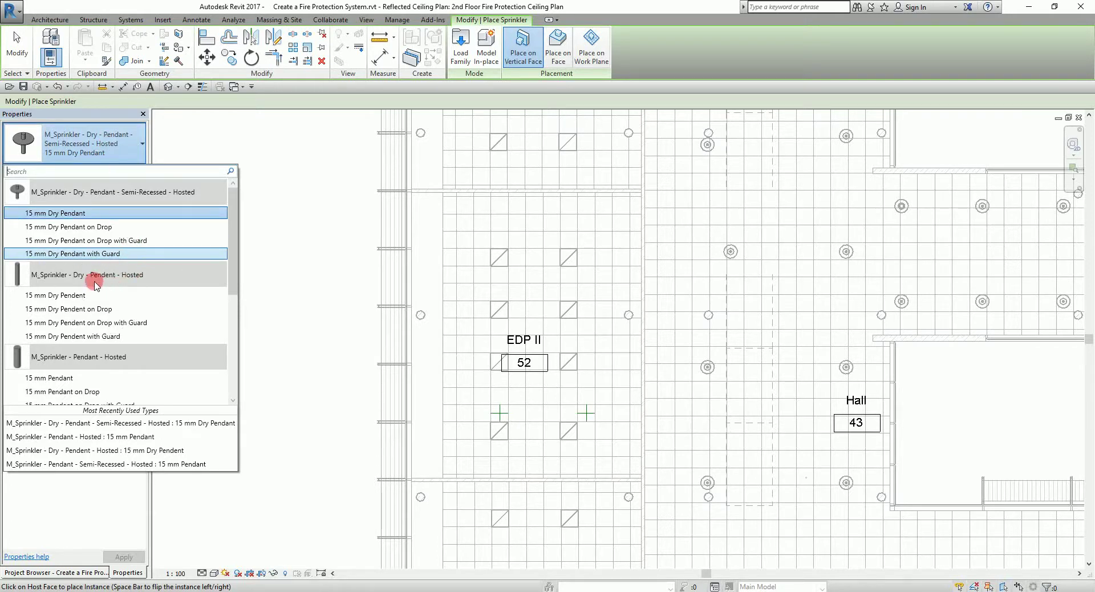
pyautogui.scroll(-2, 74, 372)
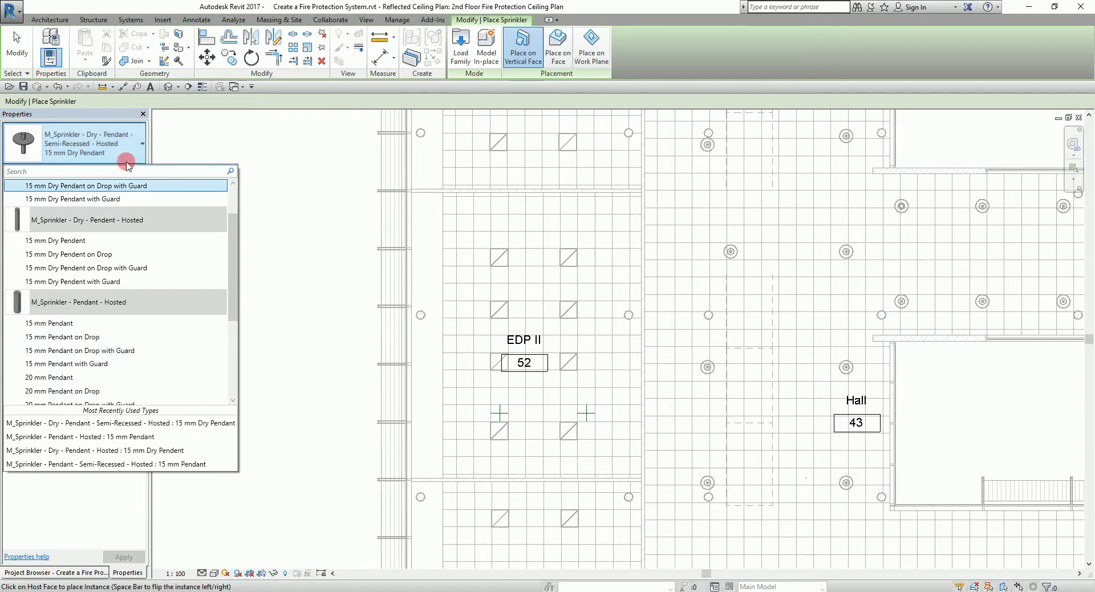
pyautogui.click(136, 144)
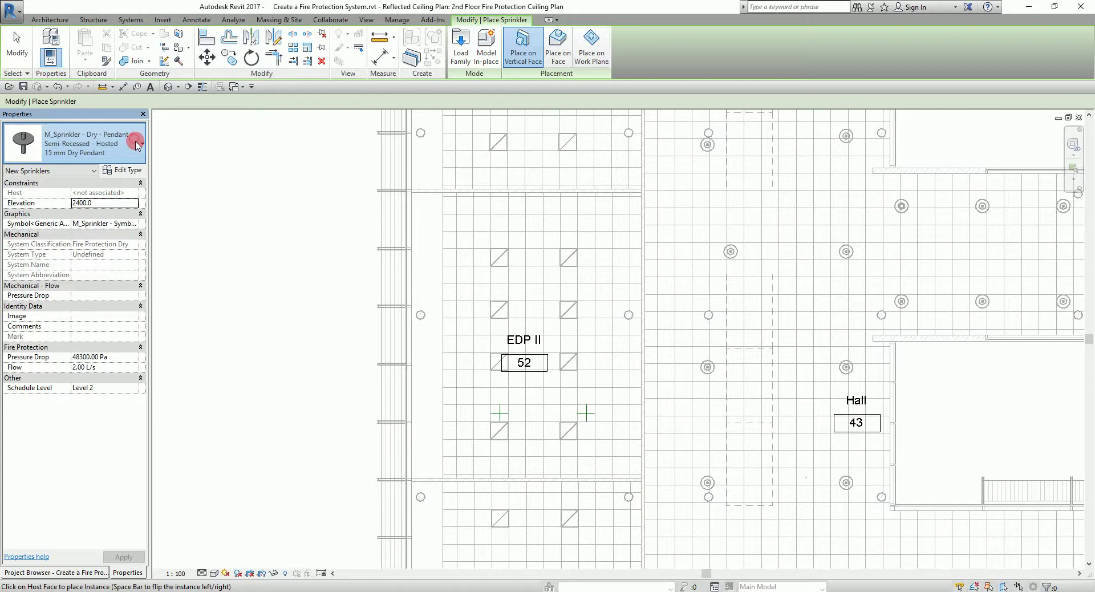
pyautogui.click(136, 144)
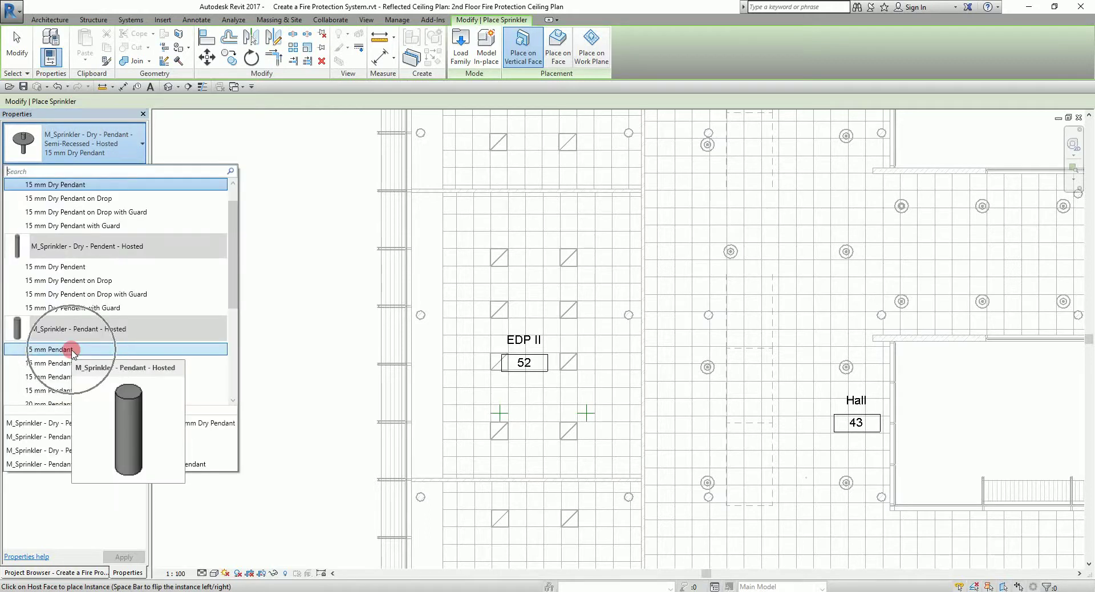
pyautogui.click(72, 349)
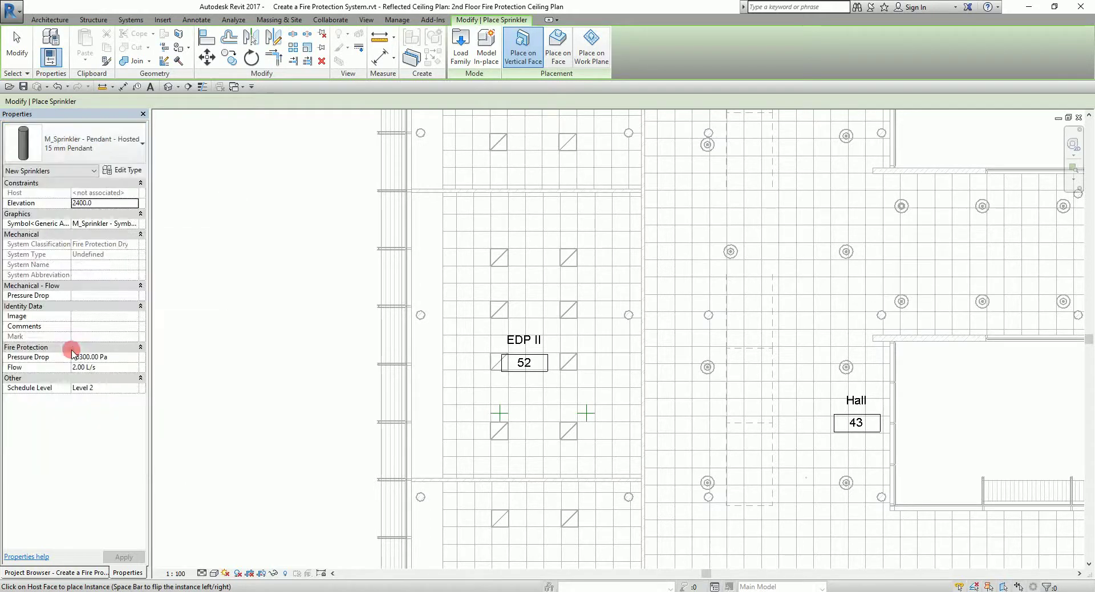
# Place two 15 mm pendant sprinklers on the ceiling face at the reference plane intersections in room EDP II and finish placing
pyautogui.scroll(-2, 595, 328)
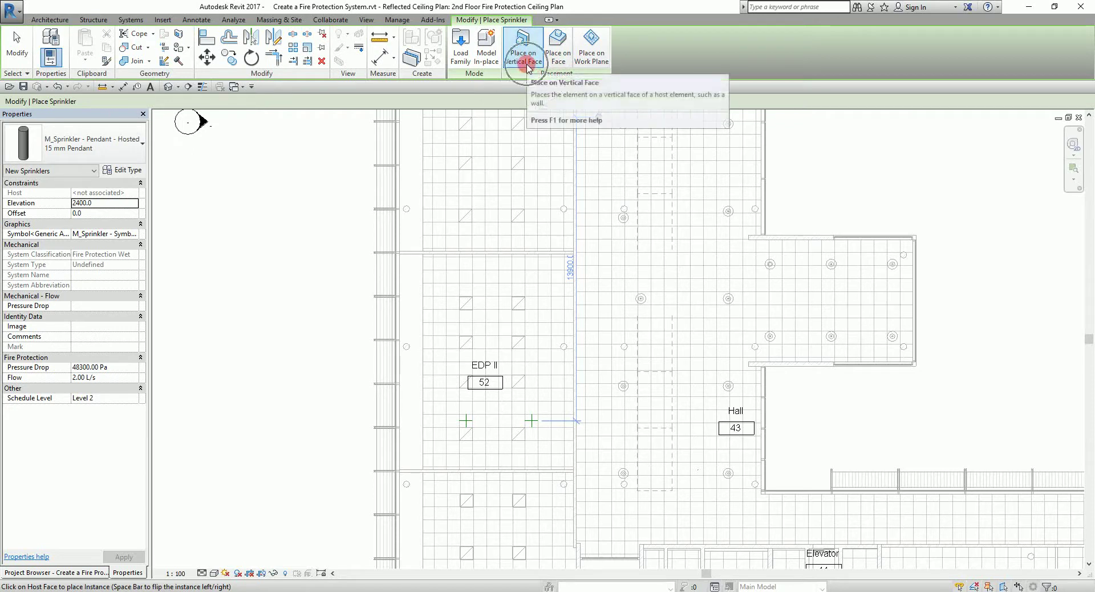
pyautogui.click(569, 50)
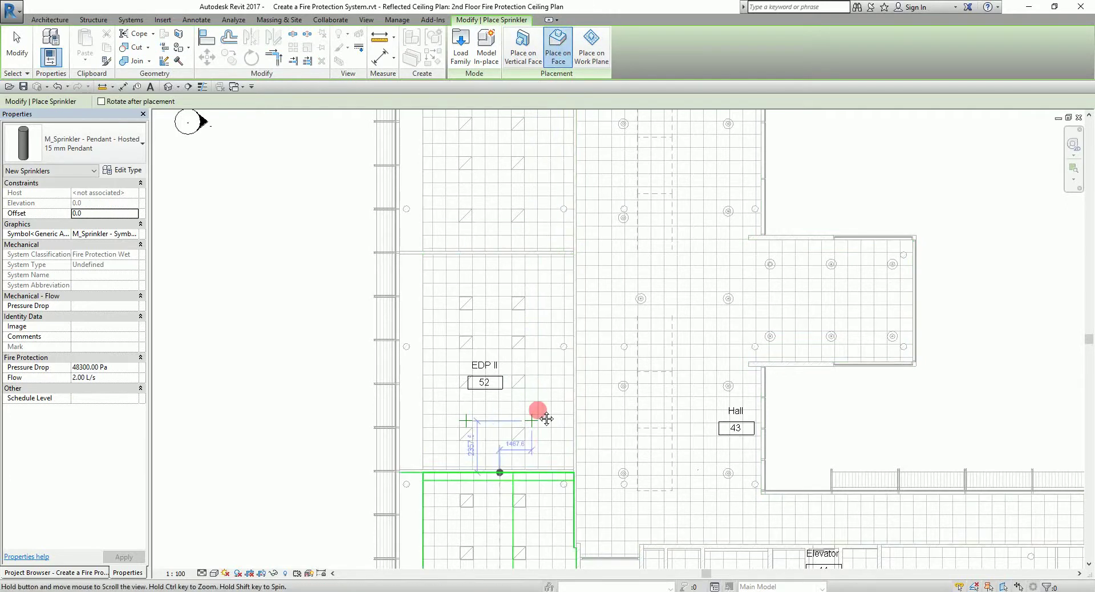
pyautogui.scroll(6, 536, 366)
pyautogui.moveTo(510, 331); pyautogui.dragTo(504, 435, button='middle')
pyautogui.scroll(1, 503, 434)
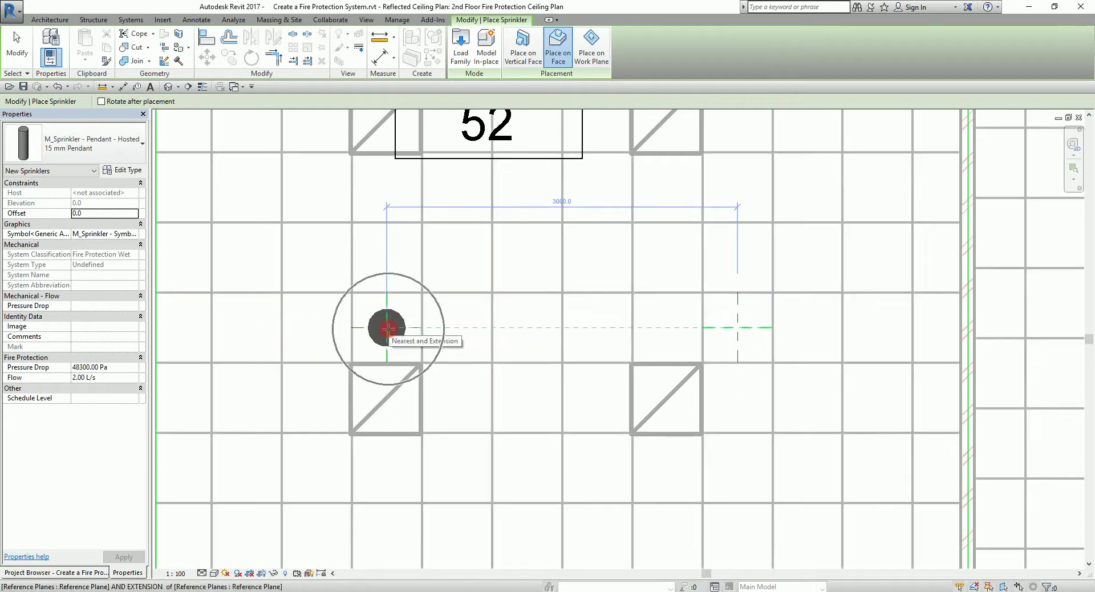
pyautogui.click(388, 328)
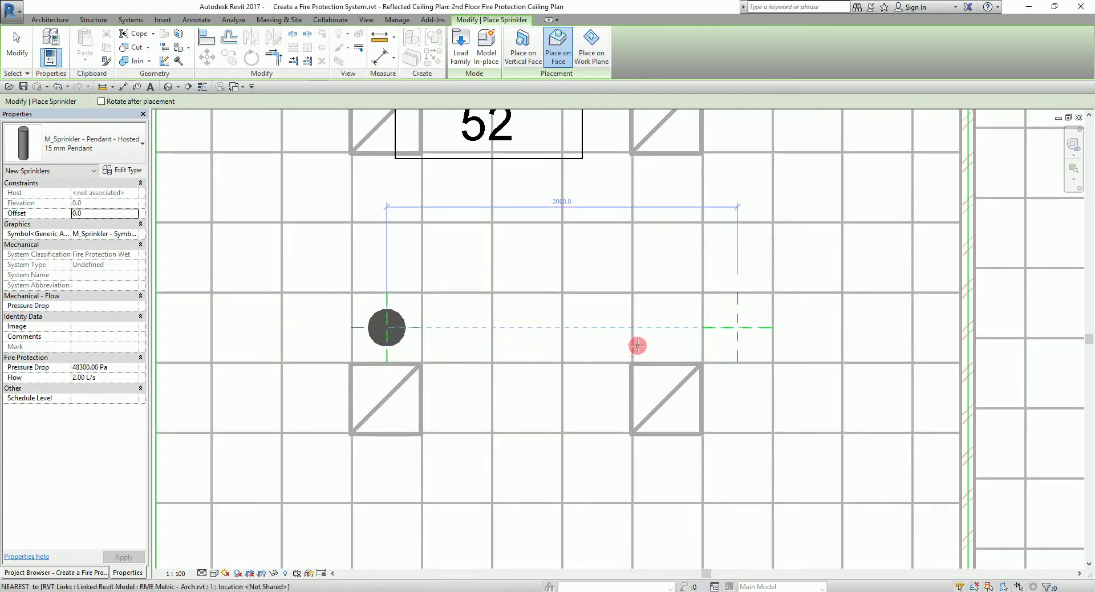
pyautogui.click(738, 328)
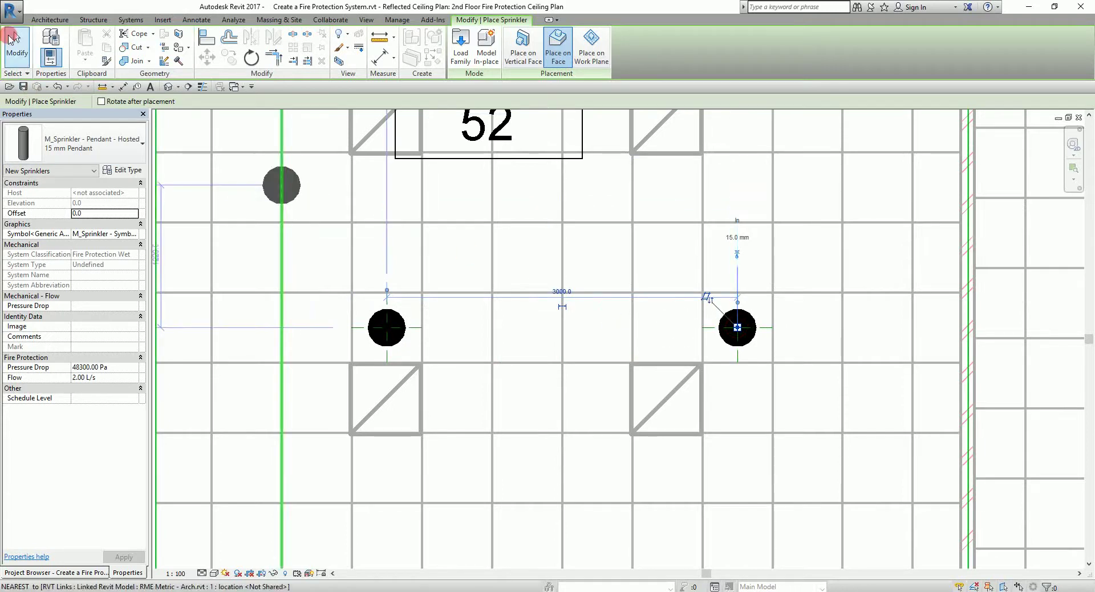
pyautogui.click(12, 40)
# Examine the left EDP II sprinkler's properties, including its family type and system classification
pyautogui.scroll(-5, 650, 440)
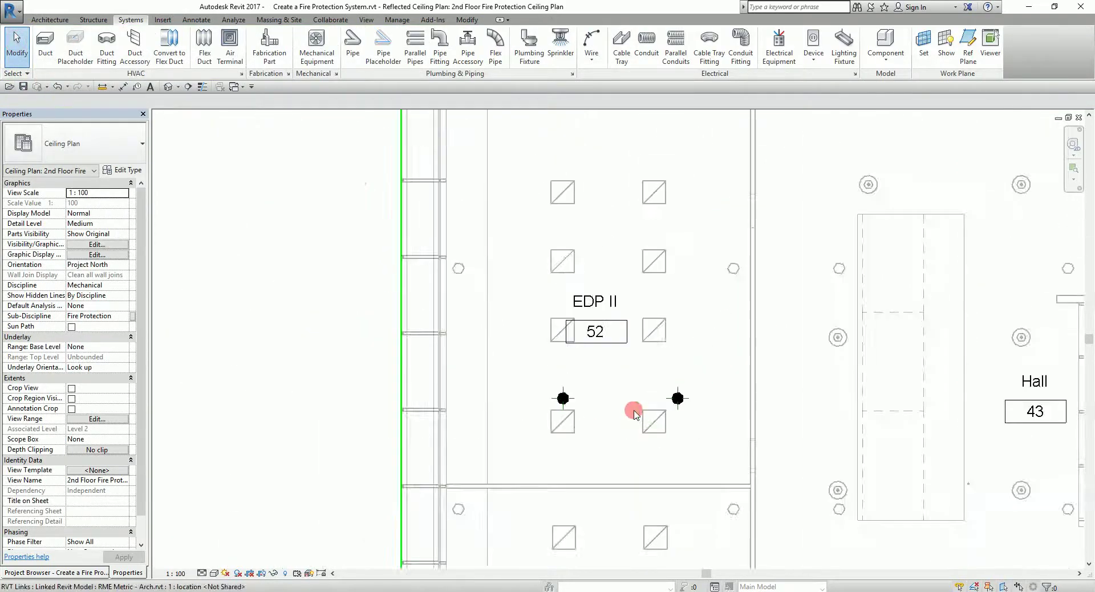
pyautogui.moveTo(635, 413); pyautogui.dragTo(548, 411, button='middle')
pyautogui.scroll(-2, 547, 411)
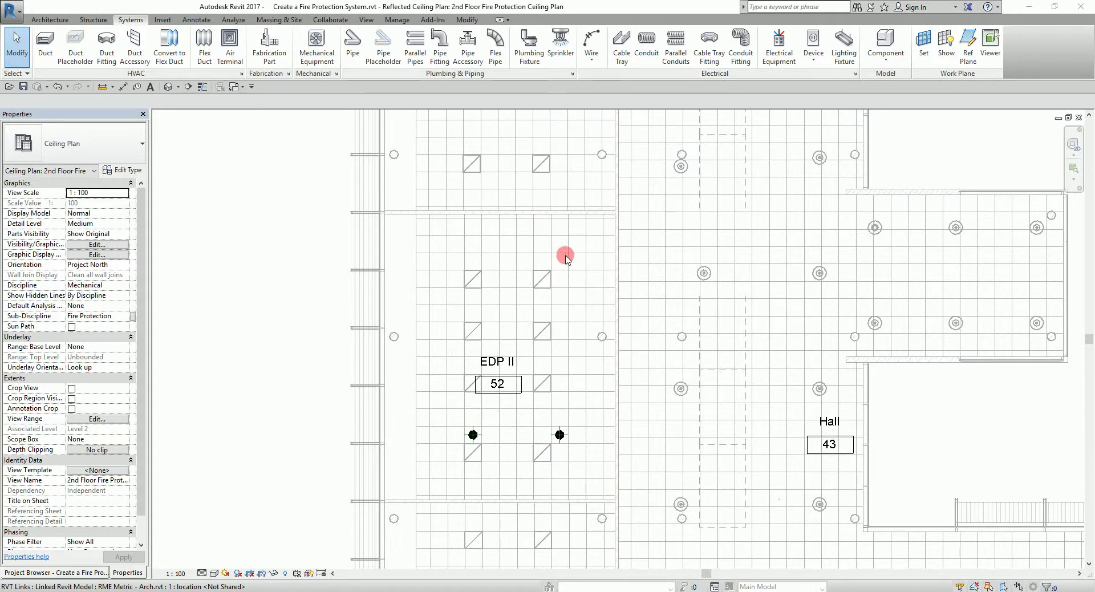
pyautogui.scroll(3, 546, 462)
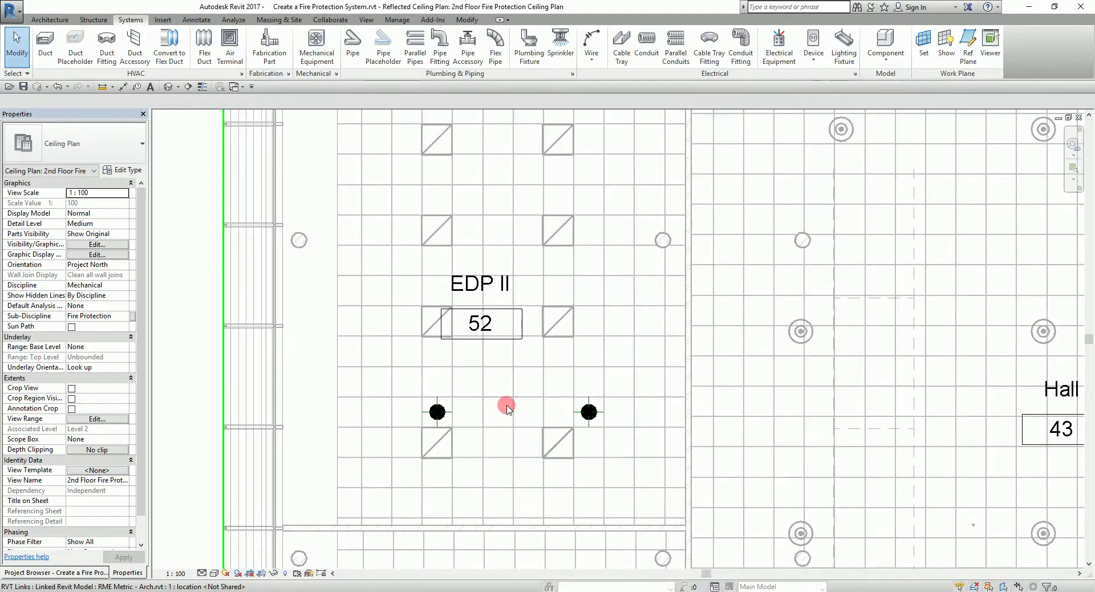
pyautogui.click(443, 422)
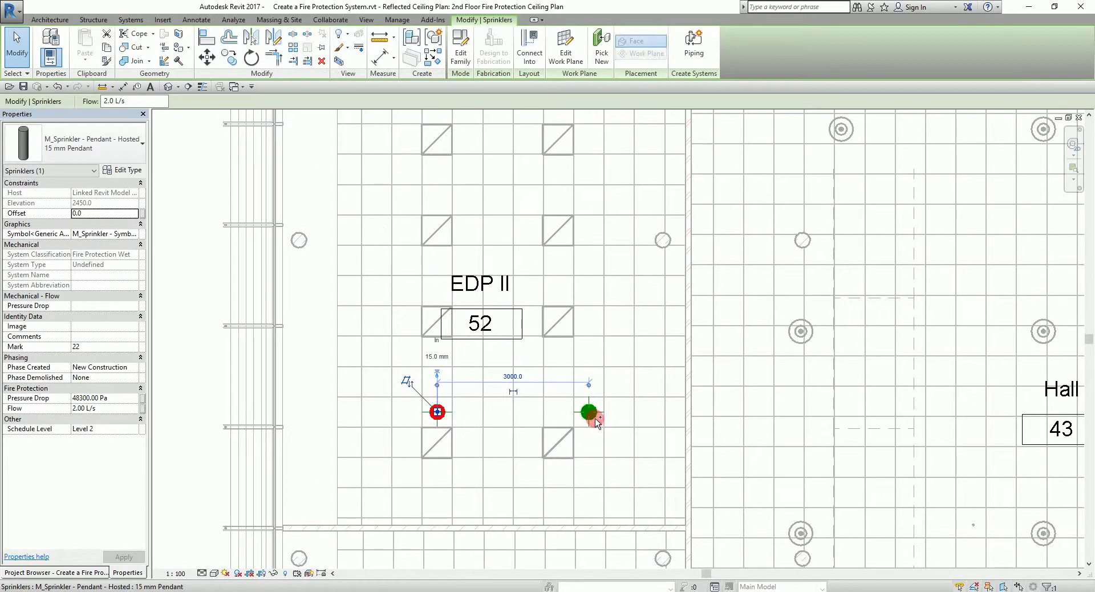
pyautogui.click(72, 154)
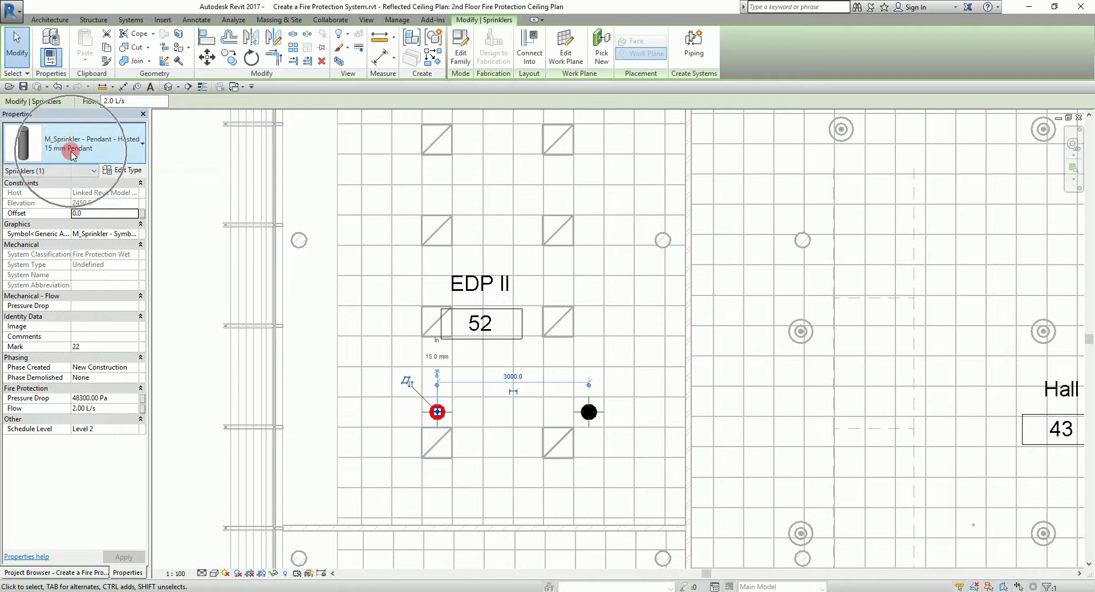
pyautogui.click(109, 255)
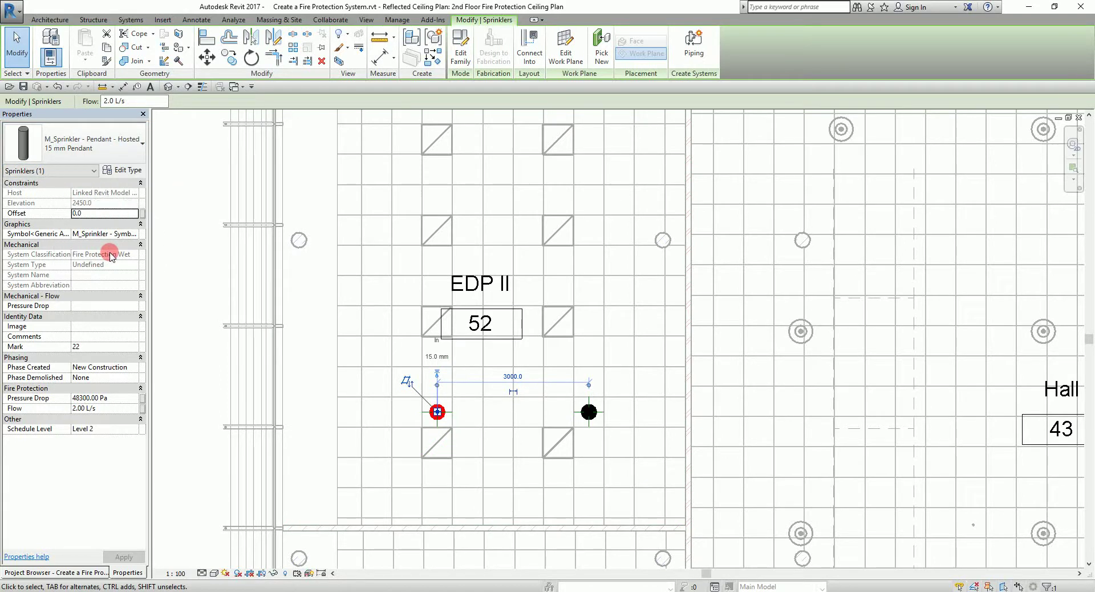
pyautogui.click(71, 265)
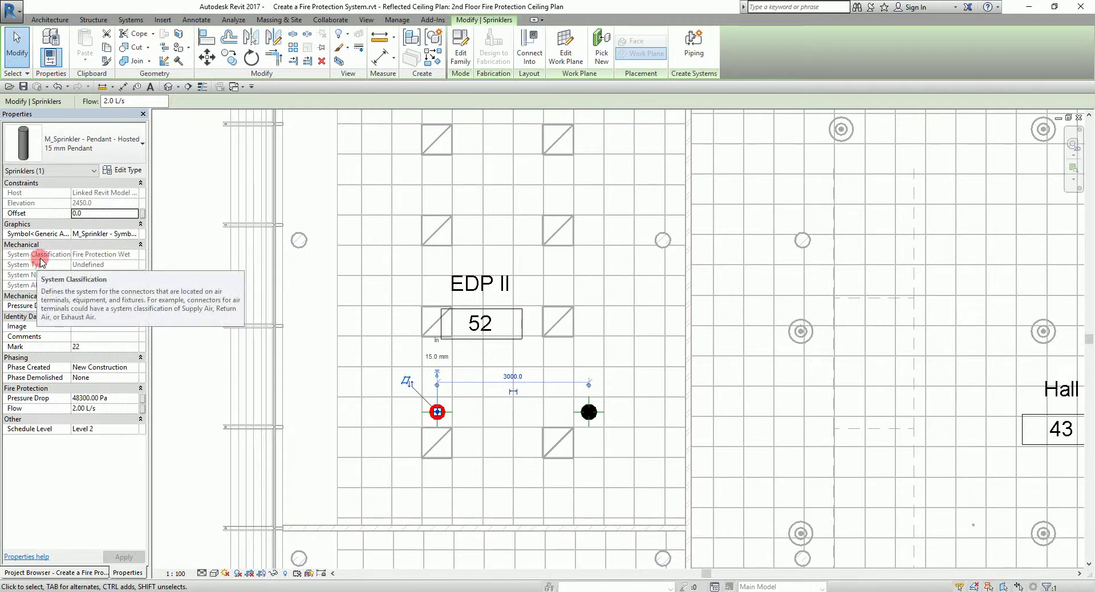
pyautogui.click(113, 260)
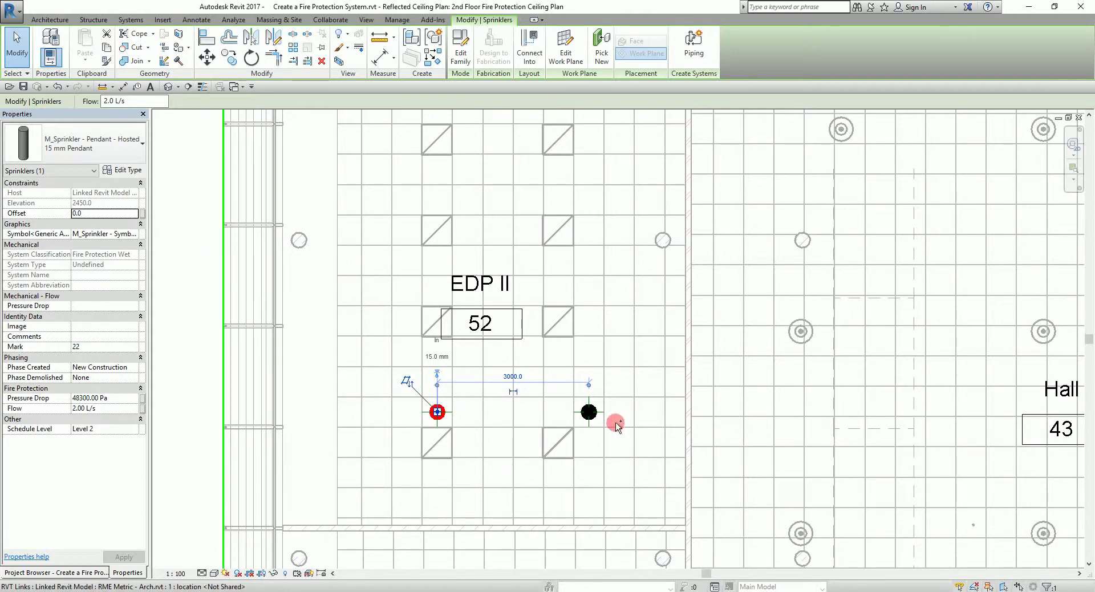
# Copy both EDP II sprinklers 3000 mm vertically up the room, with the Constrain and Multiple options enabled
pyautogui.keyDown('ctrl'); pyautogui.click(590, 412); pyautogui.keyUp('ctrl')
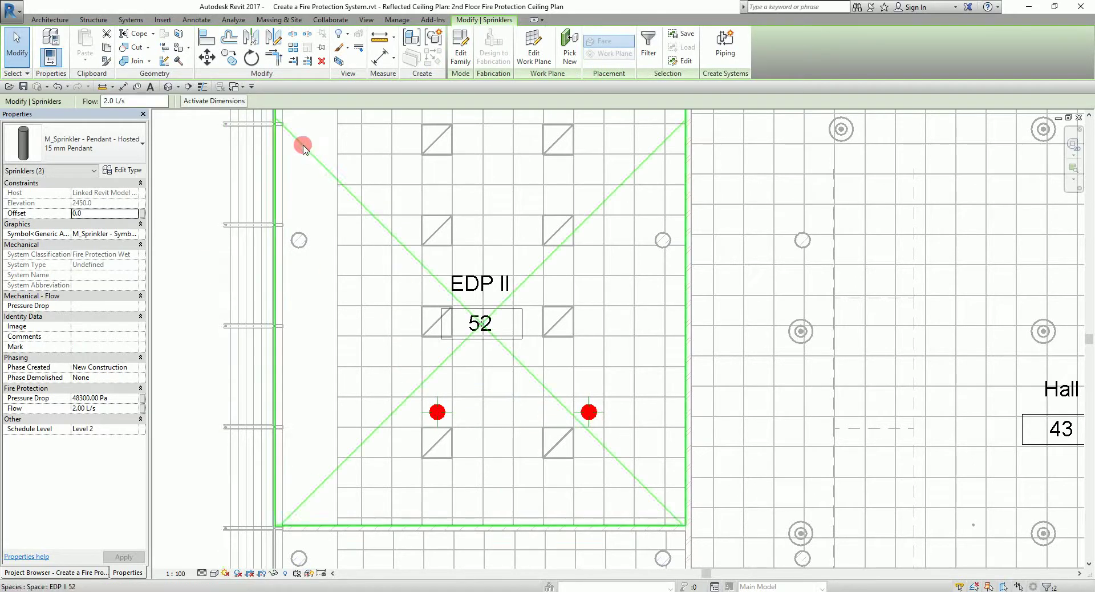
pyautogui.click(228, 58)
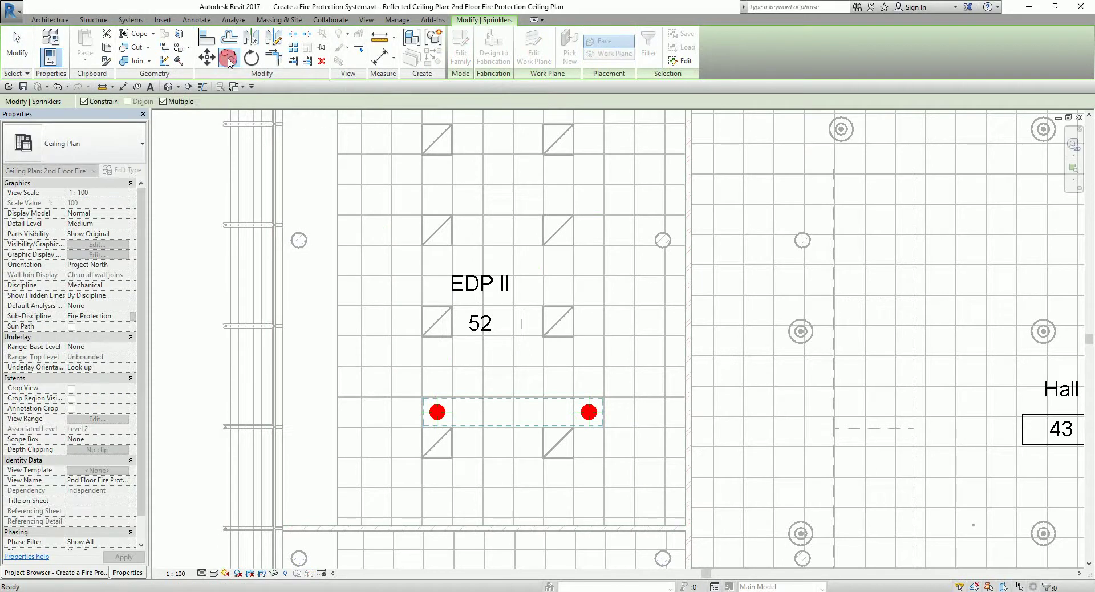
pyautogui.click(182, 102)
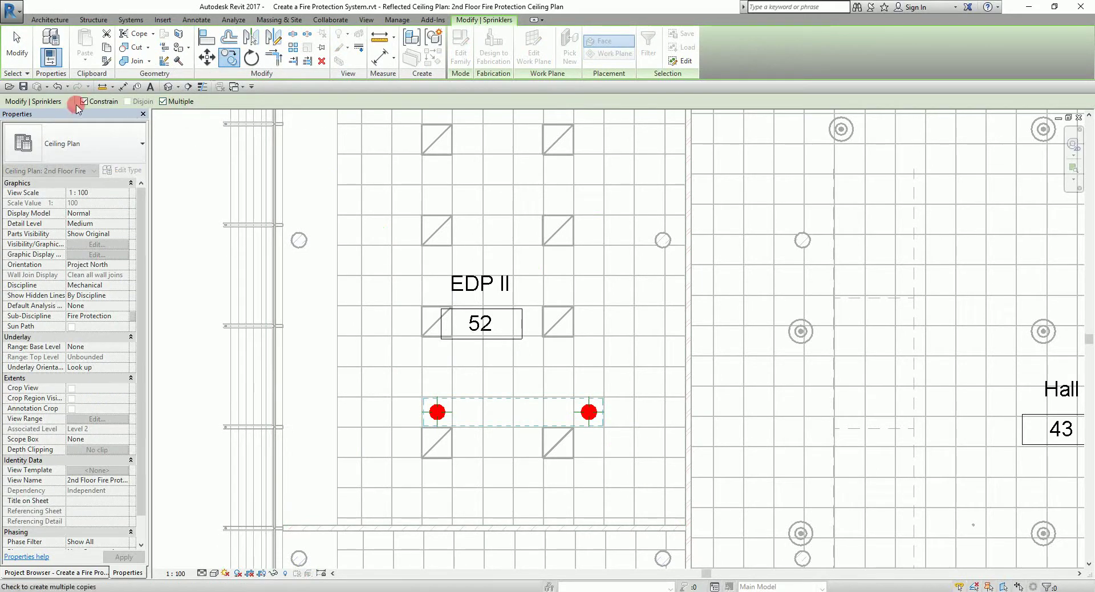
pyautogui.click(589, 412)
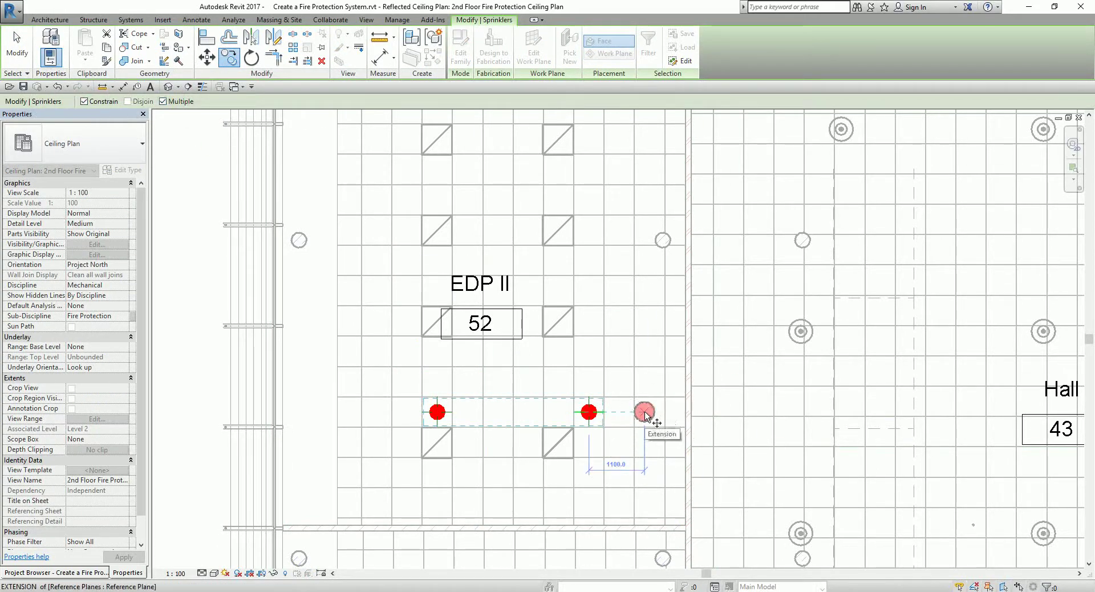
pyautogui.click(644, 412)
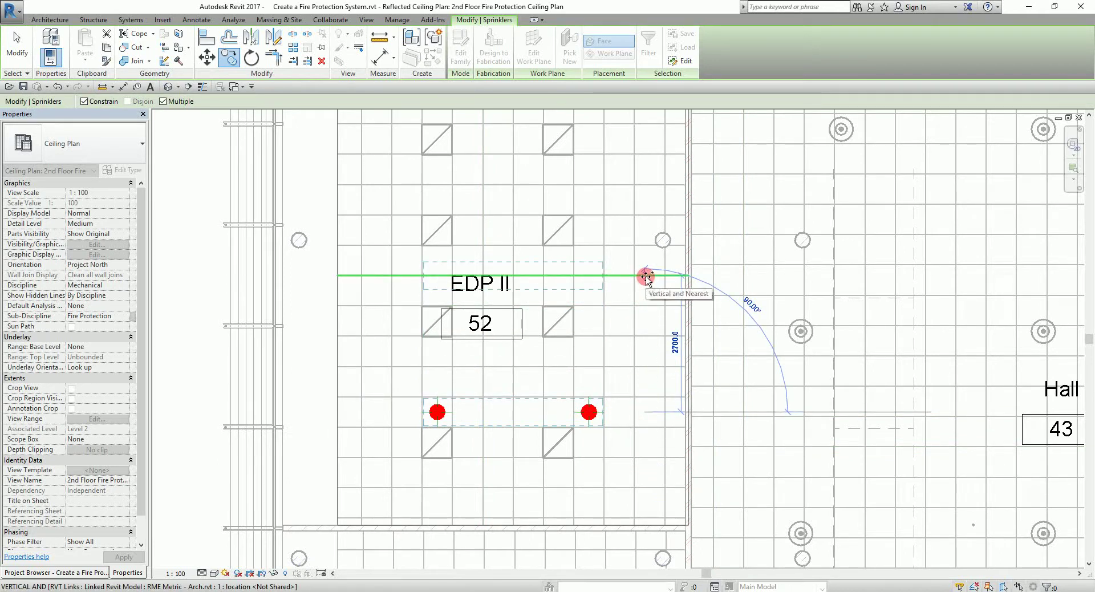
pyautogui.write('3000')
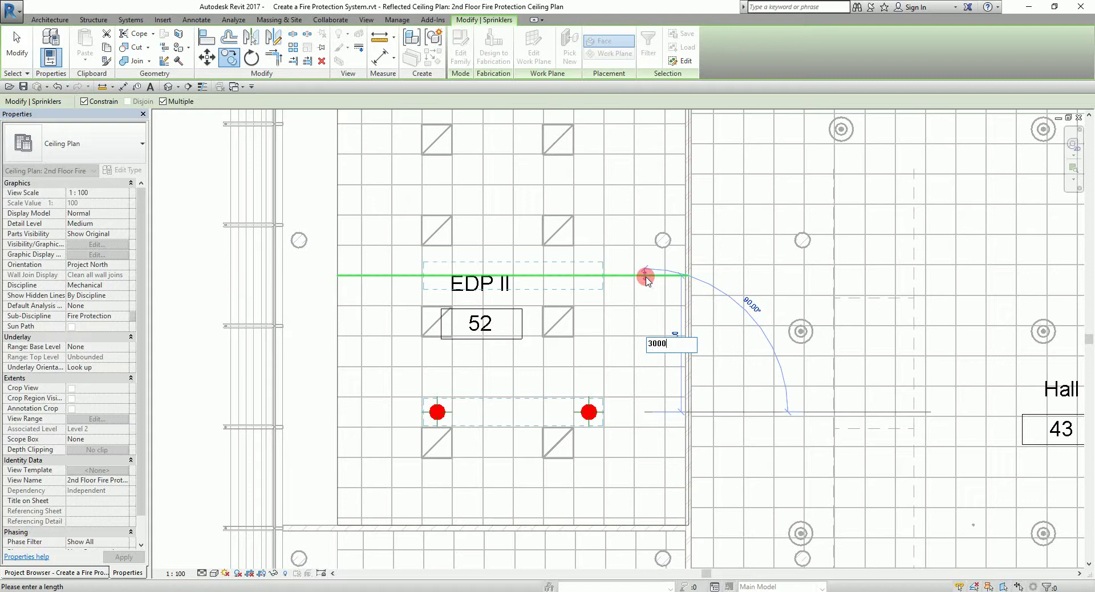
pyautogui.click(645, 278)
# Add another copy of the EDP II sprinkler pair 3000 mm further up the room and finish copying
pyautogui.moveTo(641, 252); pyautogui.dragTo(660, 448, button='middle')
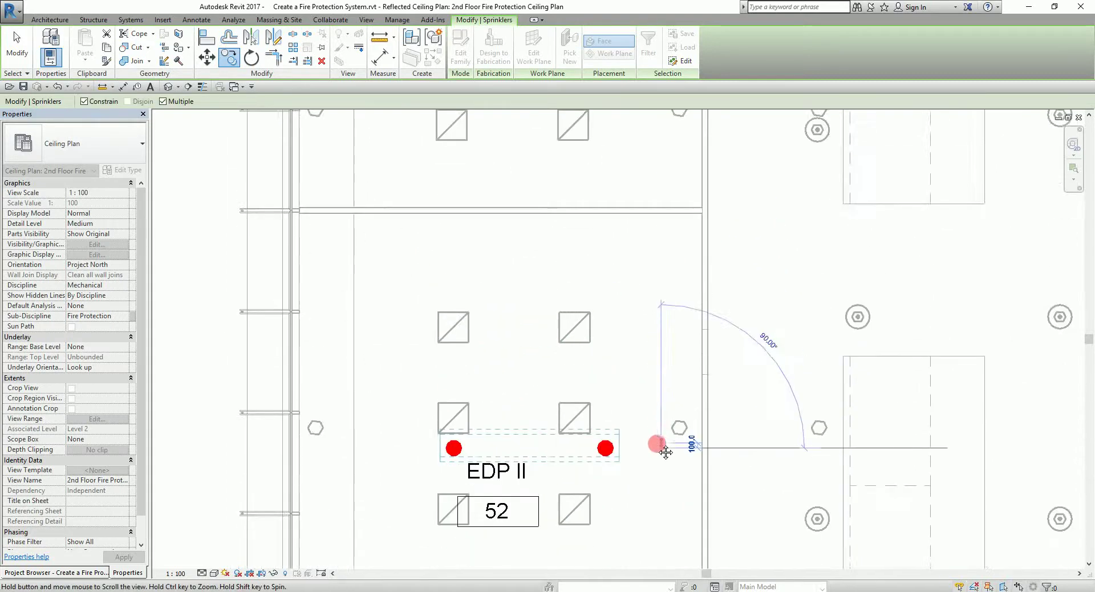
pyautogui.write('3')
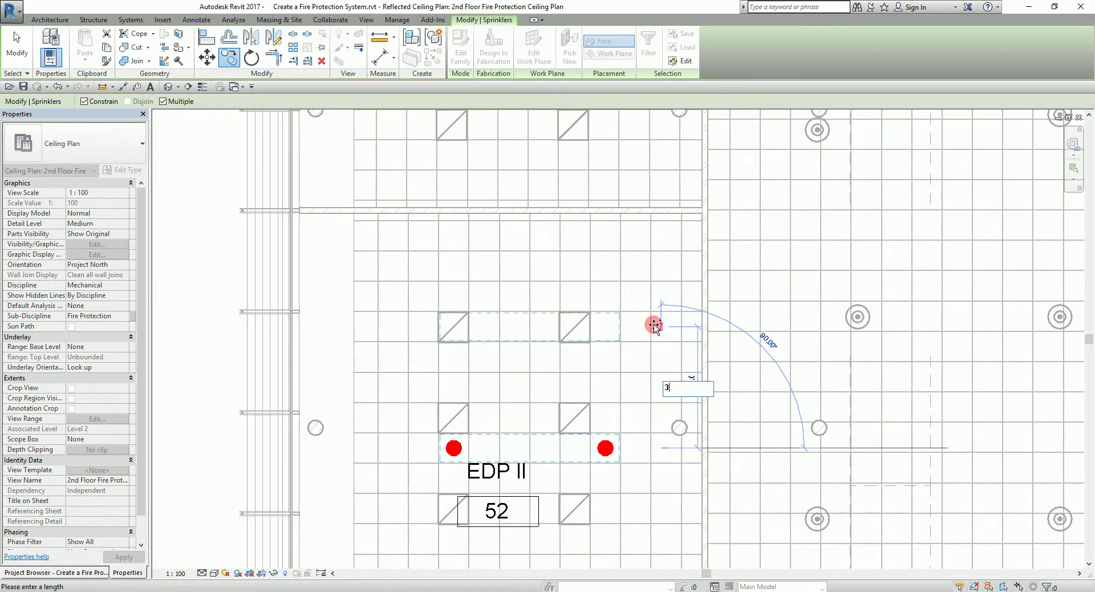
pyautogui.write('000')
pyautogui.press('Return')
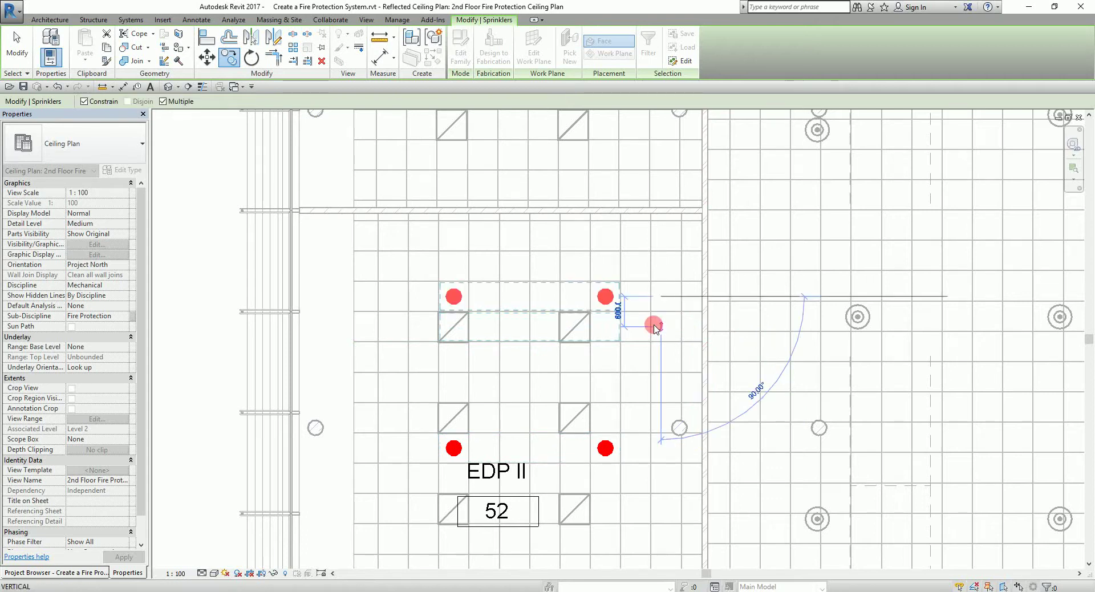
pyautogui.click(18, 50)
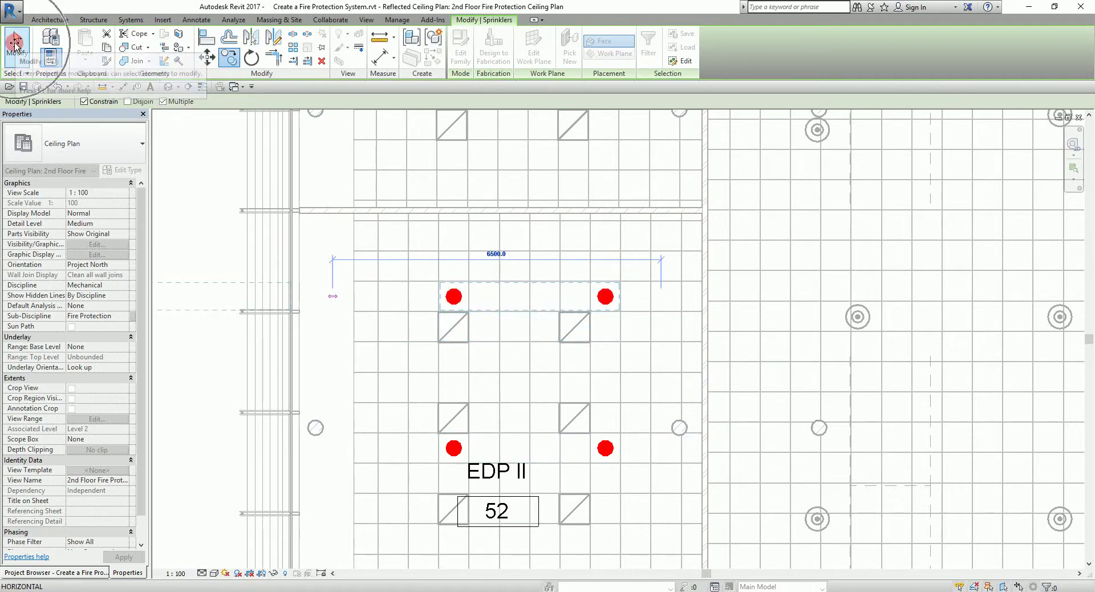
# Start creating a piping system from the right sprinkler in the hall's second row, moving the dialog clear of the sprinklers
pyautogui.scroll(-5, 659, 368)
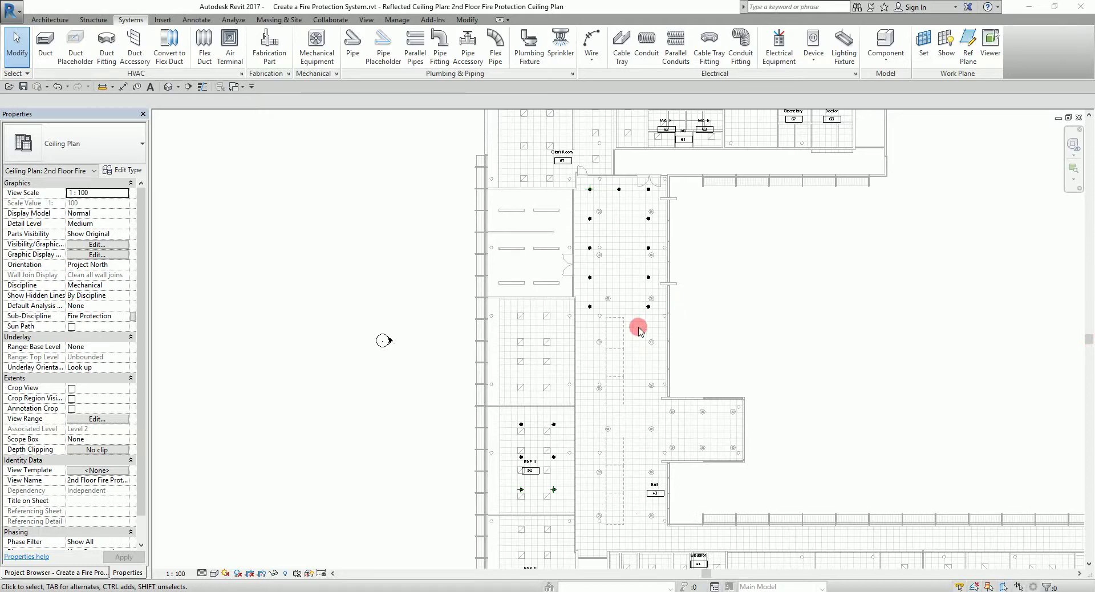
pyautogui.scroll(3, 636, 296)
pyautogui.scroll(4, 632, 319)
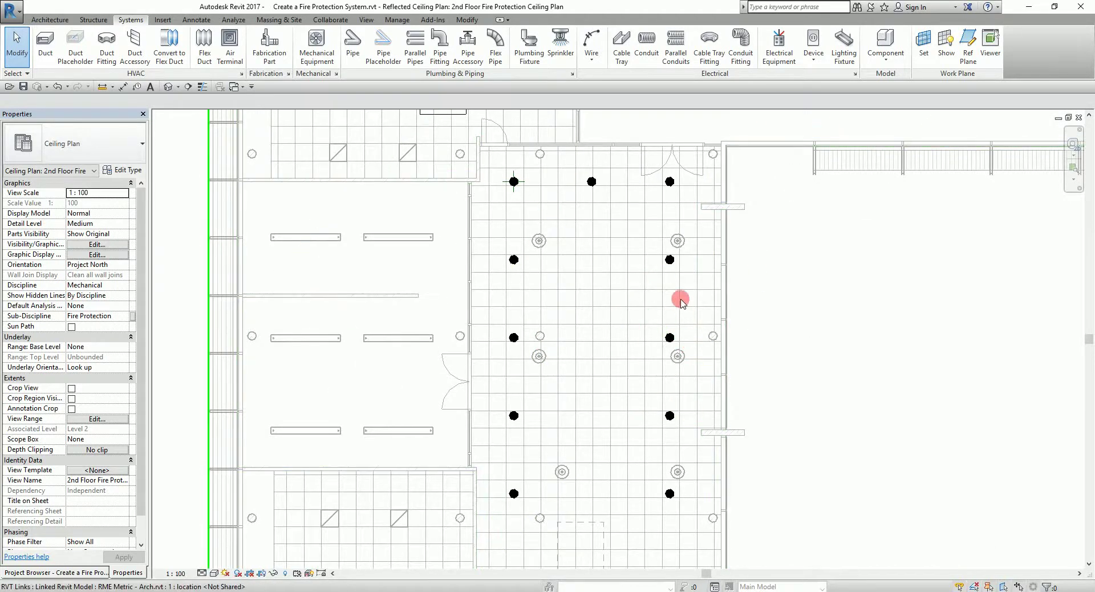
pyautogui.click(669, 261)
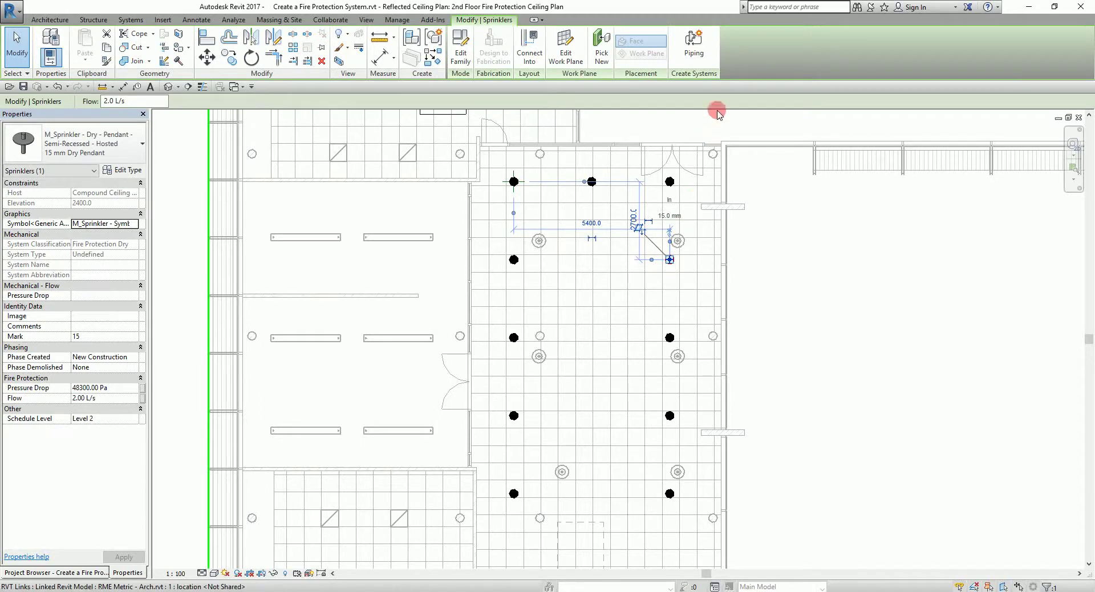
pyautogui.click(694, 50)
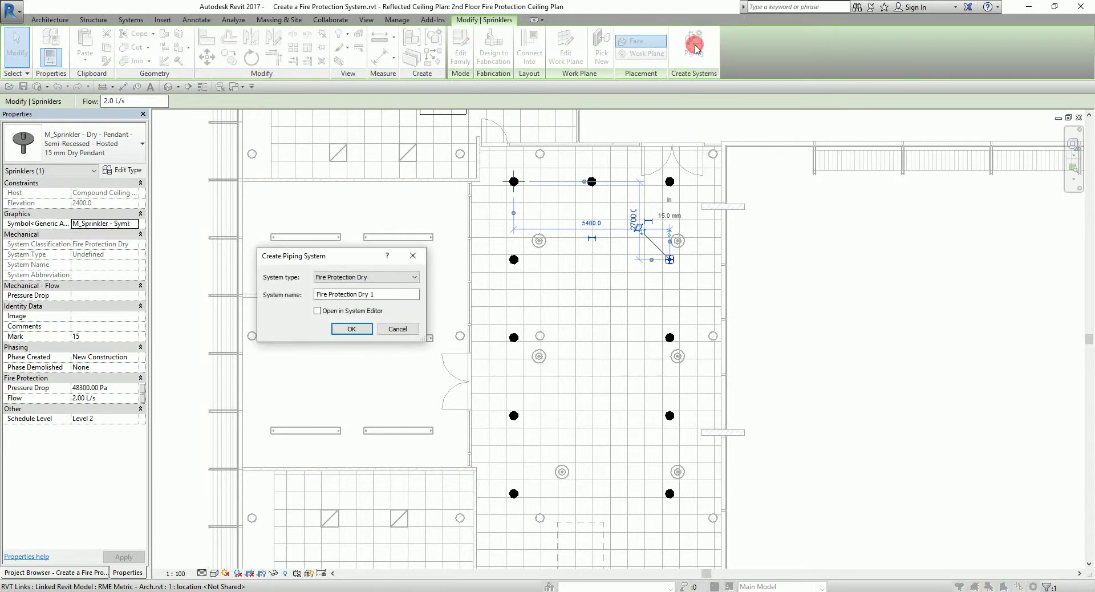
pyautogui.moveTo(353, 256); pyautogui.dragTo(836, 234)
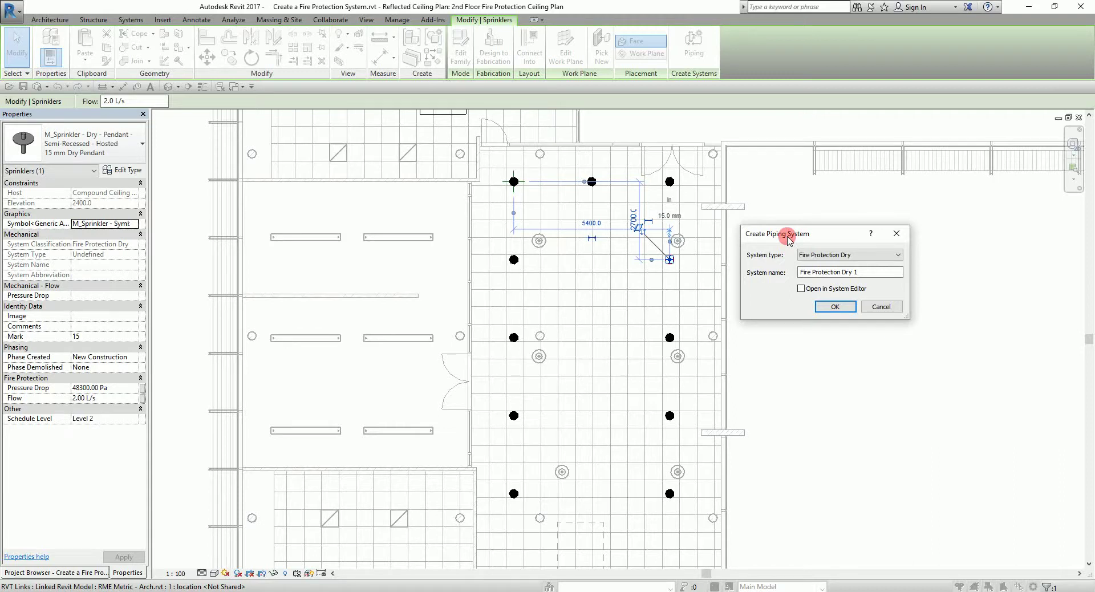
pyautogui.click(967, 326)
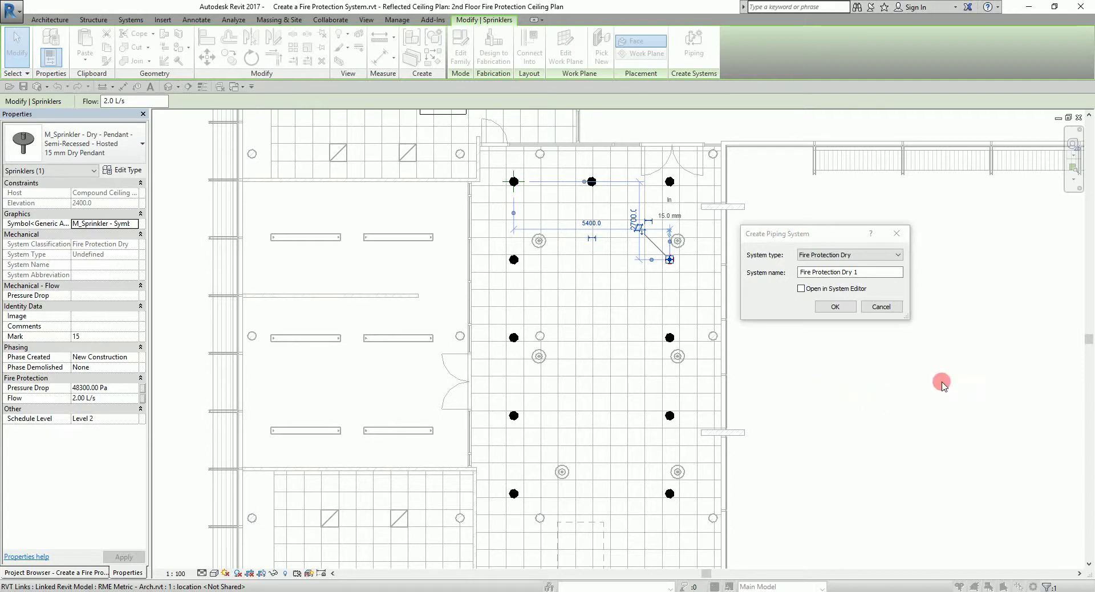
# Name the system 2nd Floor Fire Protection Dry and create it with Open in System Editor enabled
pyautogui.click(872, 269)
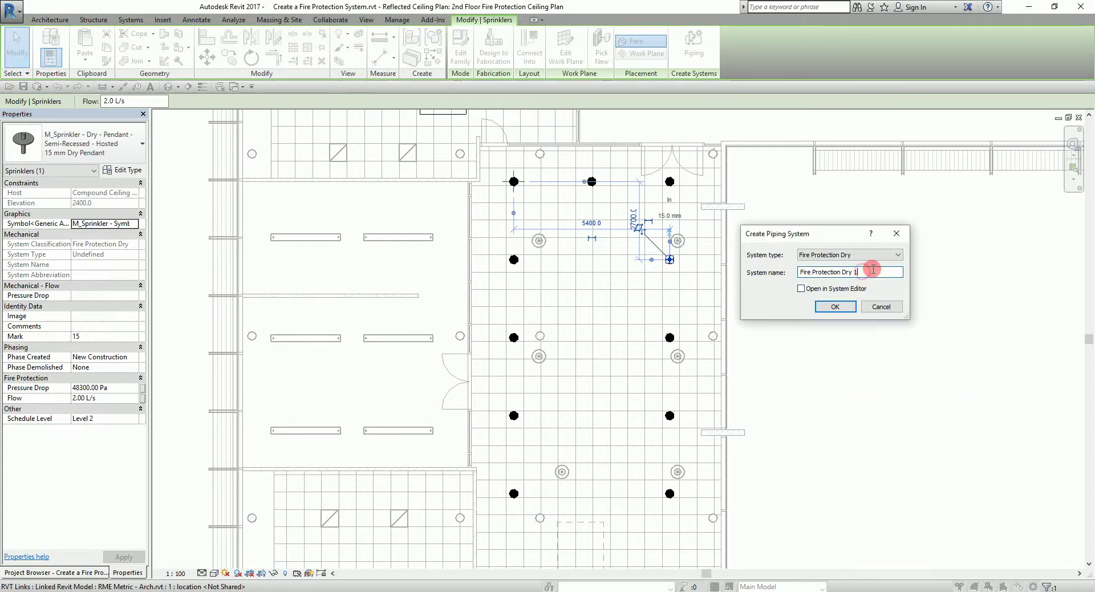
pyautogui.press('BackSpace')
pyautogui.press('BackSpace')
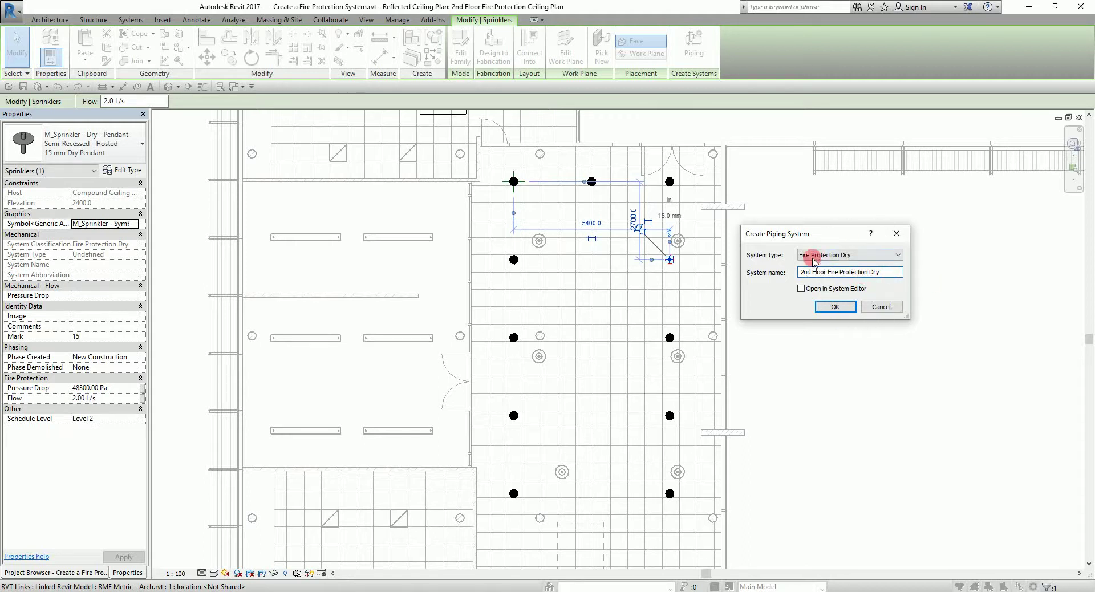
pyautogui.click(801, 289)
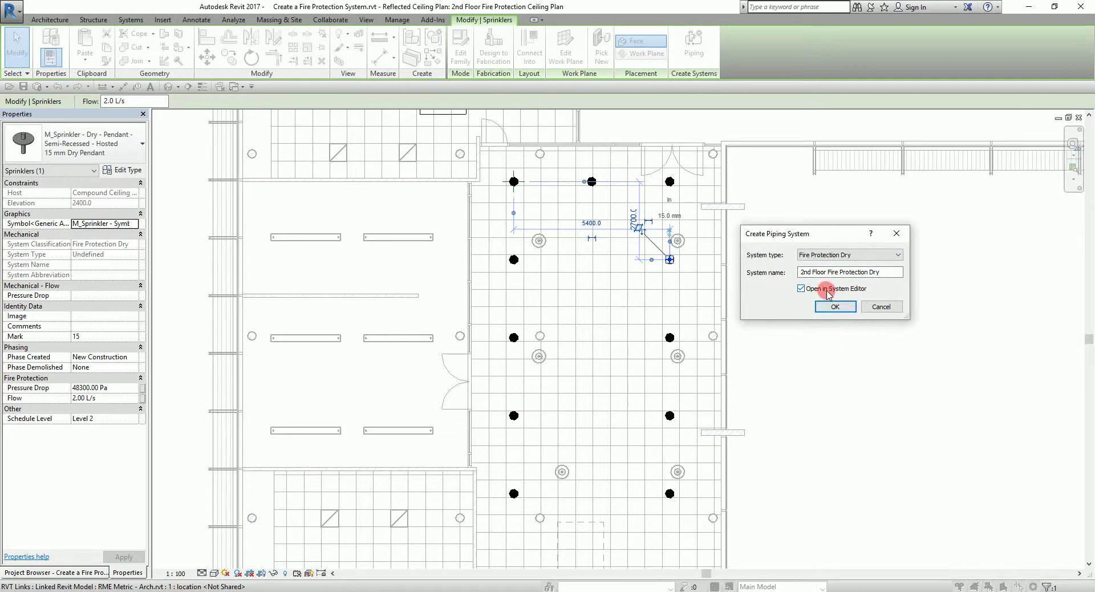
pyautogui.click(836, 306)
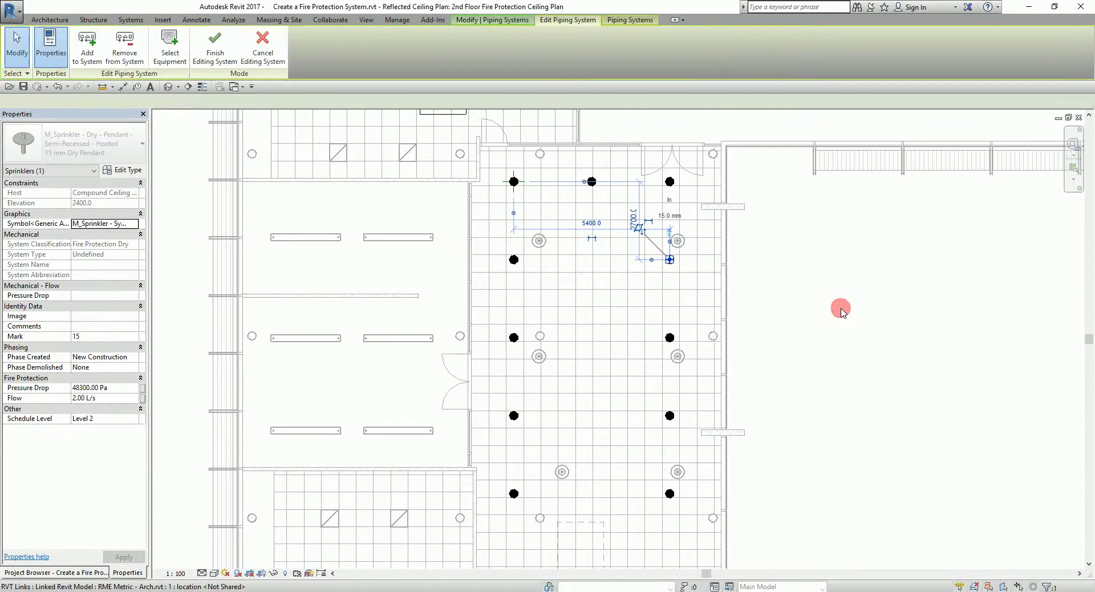
# Add the remaining ten hall sprinklers to the 2nd Floor Fire Protection Dry system and finish editing the system
pyautogui.click(88, 67)
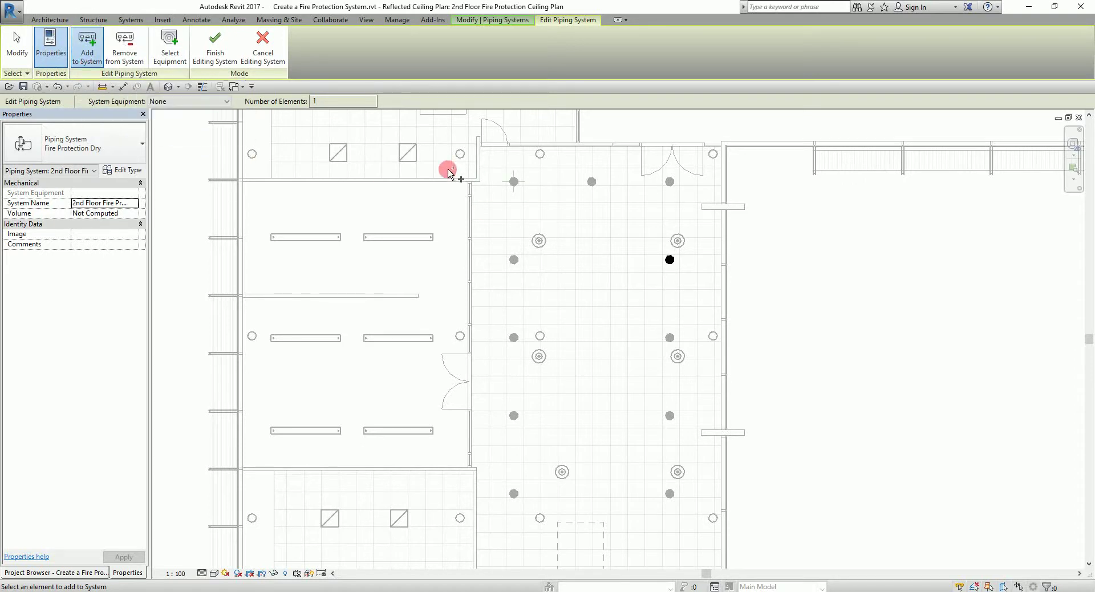
pyautogui.click(513, 181)
pyautogui.click(592, 181)
pyautogui.click(670, 181)
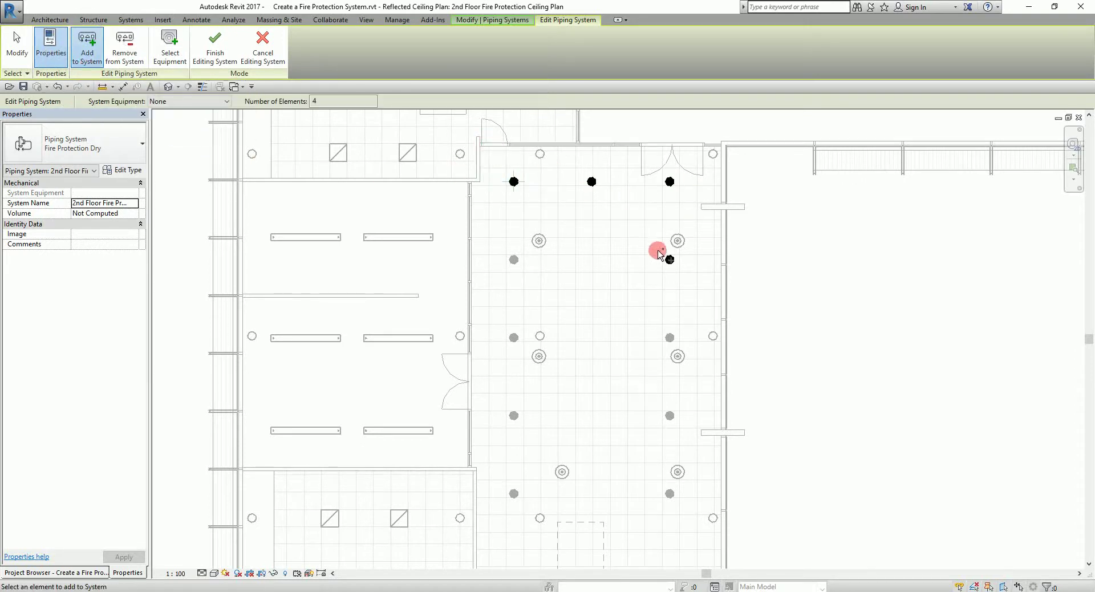
pyautogui.moveTo(476, 234); pyautogui.dragTo(566, 515)
pyautogui.moveTo(614, 312); pyautogui.dragTo(741, 522)
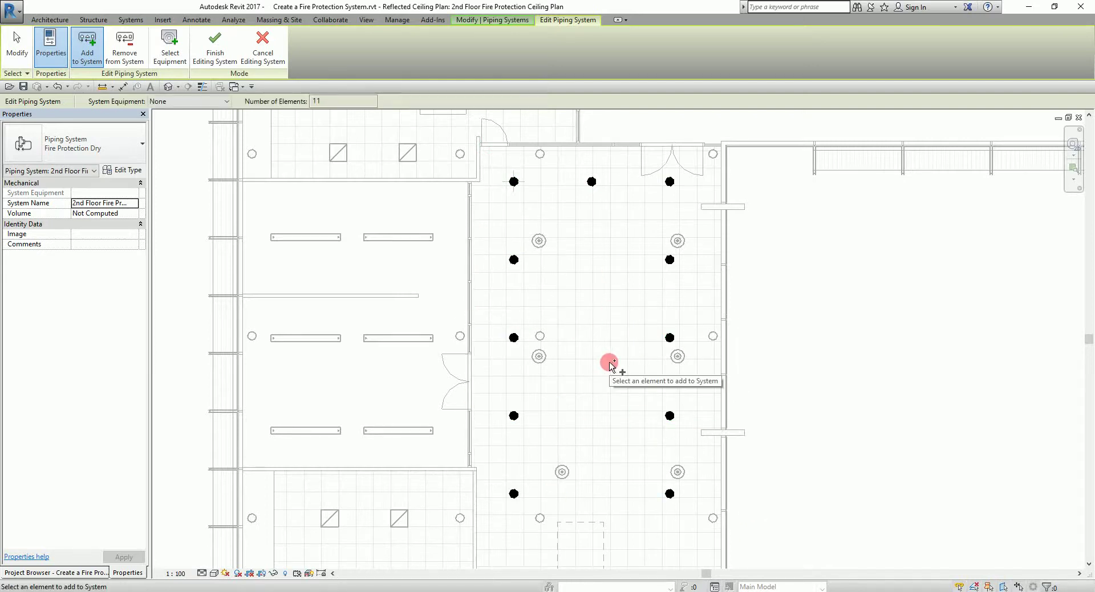
pyautogui.click(218, 49)
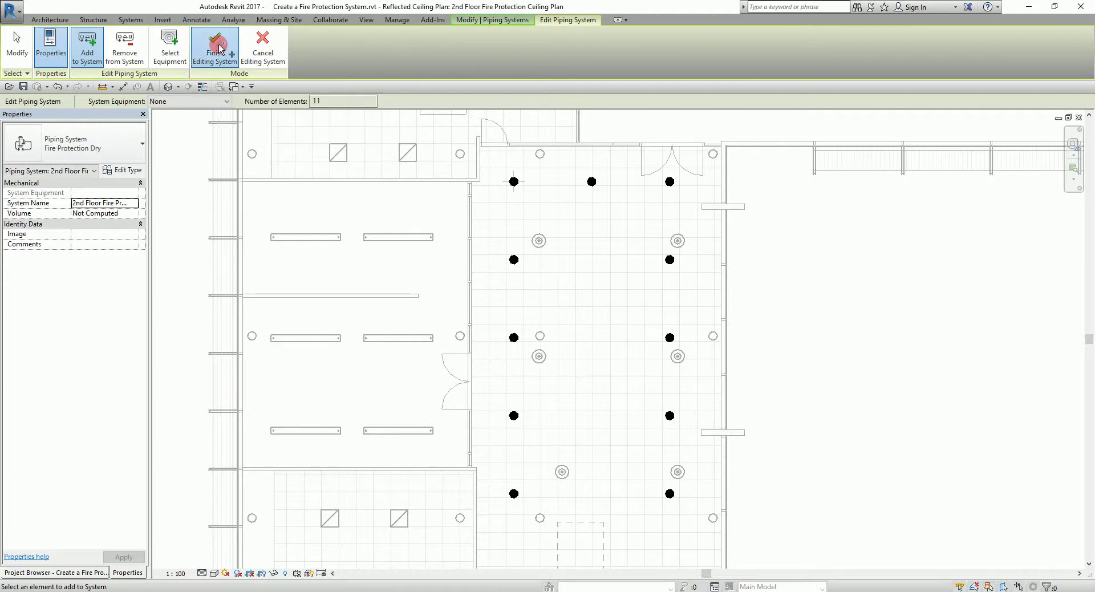
# Check the system name assigned to the left sprinkler in the hall's second row, then deselect it
pyautogui.scroll(-1, 936, 422)
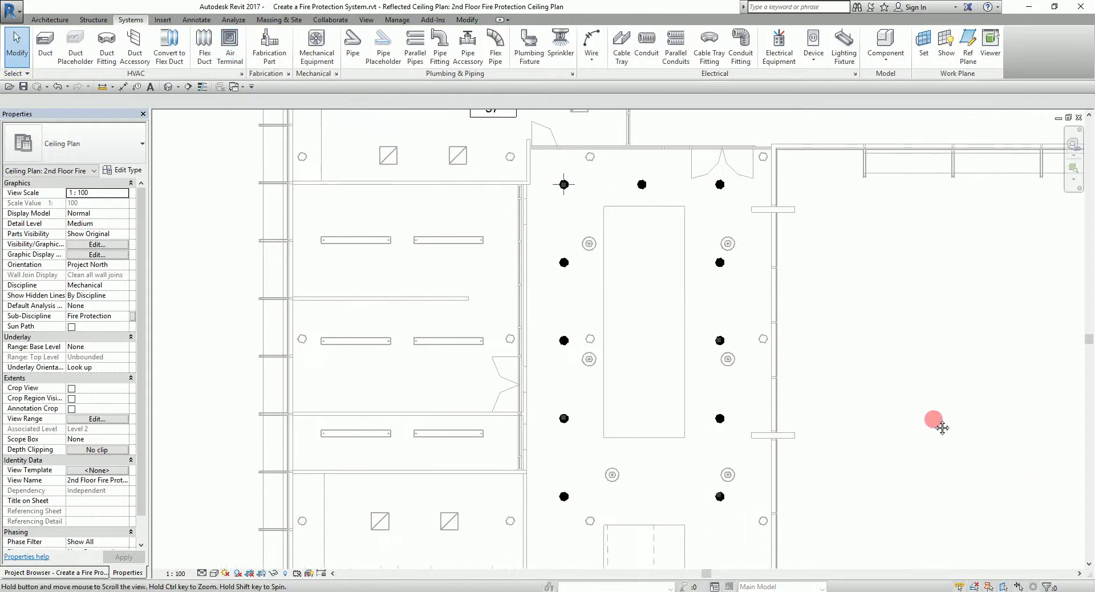
pyautogui.scroll(1, 625, 311)
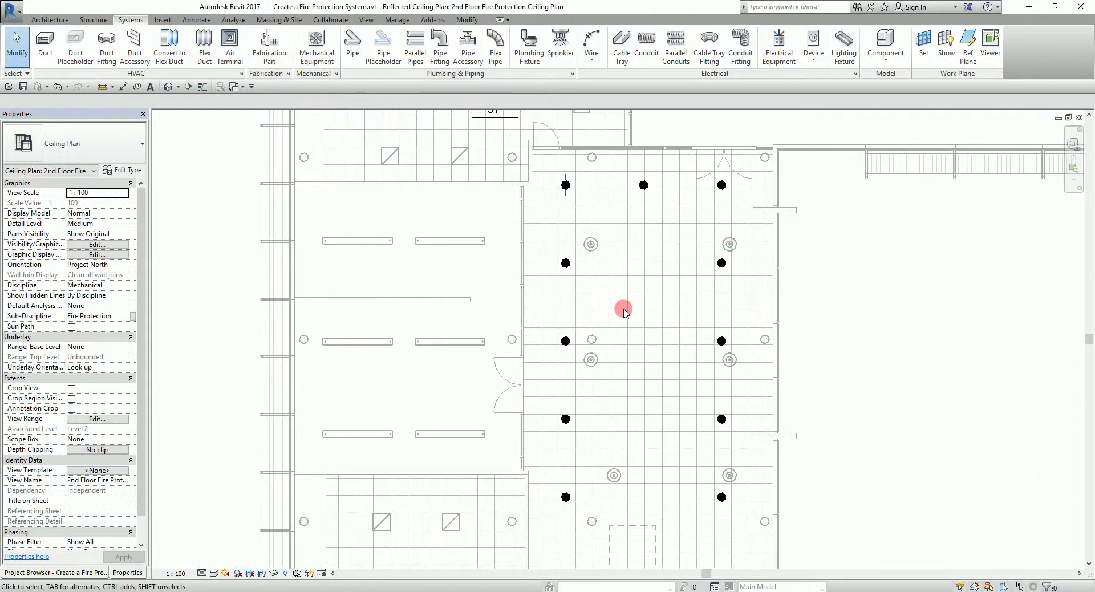
pyautogui.click(565, 263)
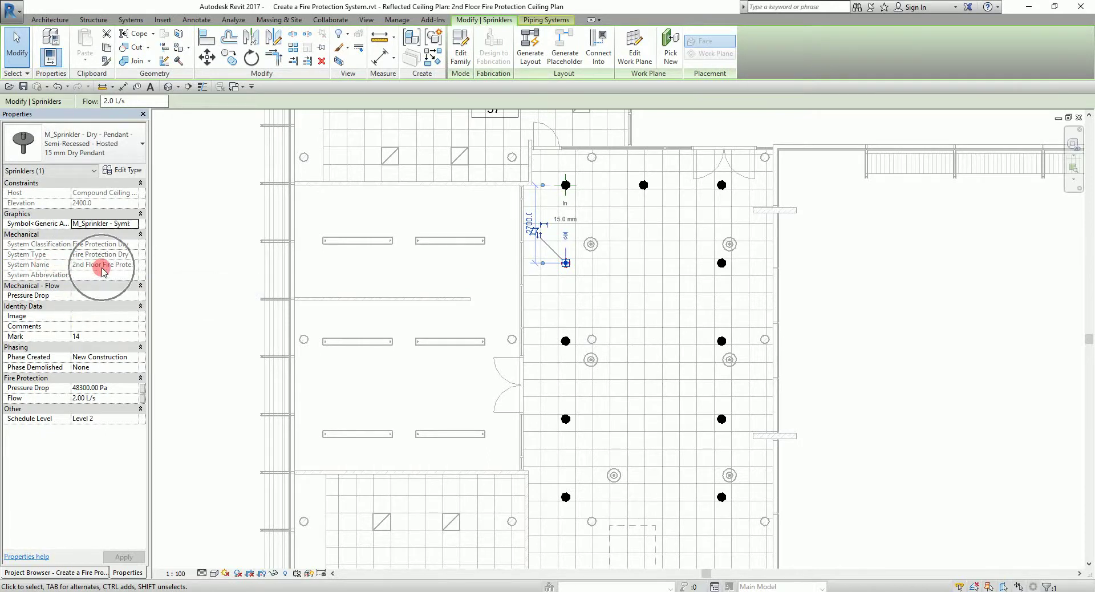
pyautogui.click(887, 360)
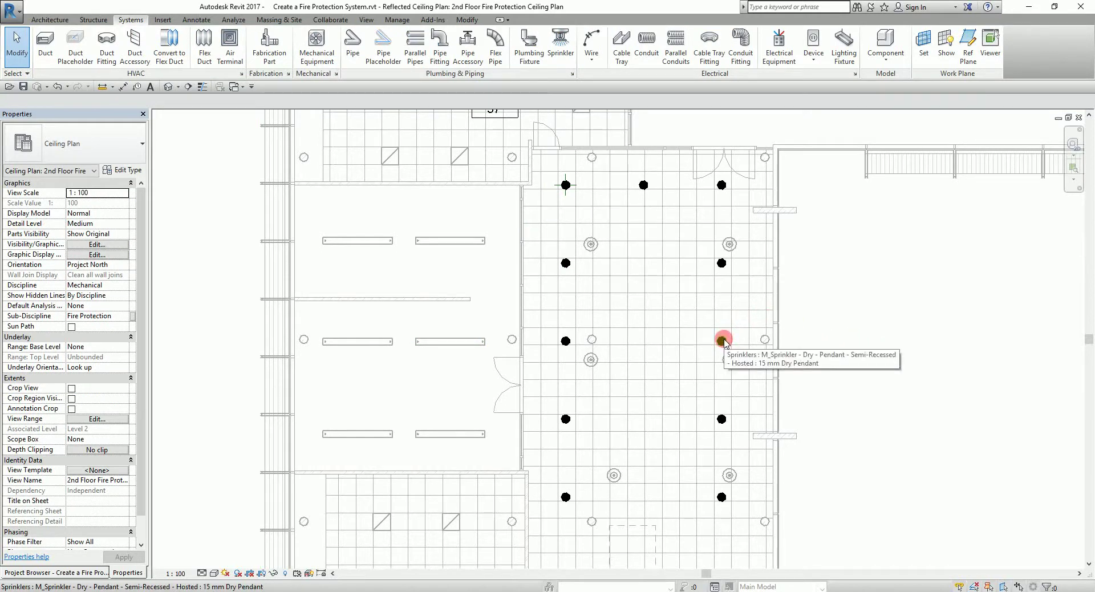
pyautogui.press('Tab')
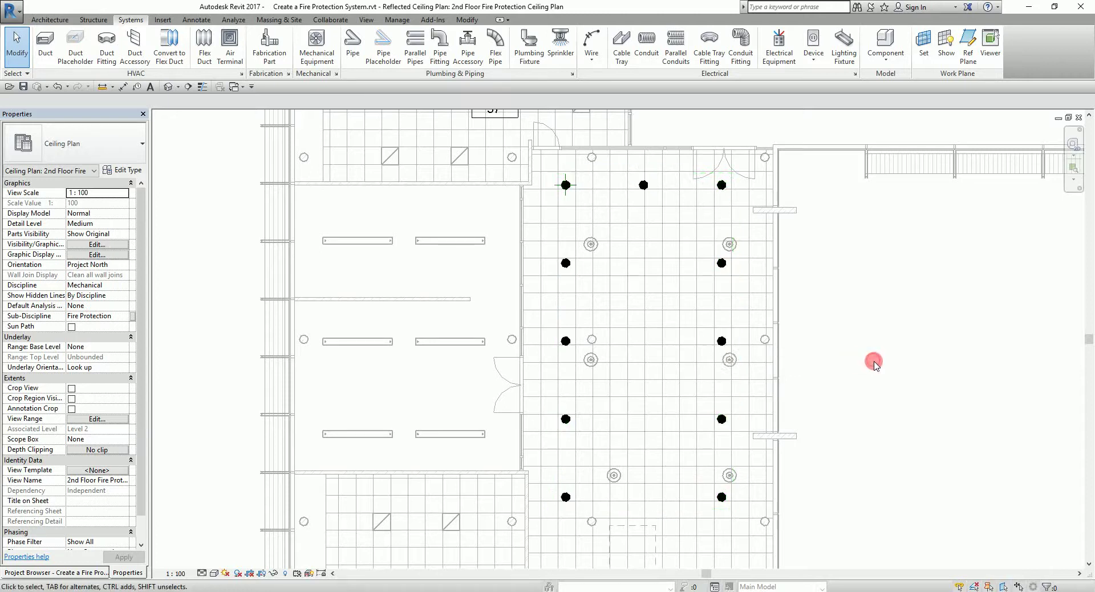
# Create a piping system named 2nd Floor Fire Protection Wet from EDP II's middle-row right sprinkler, with Open in System Editor enabled
pyautogui.scroll(-6, 910, 410)
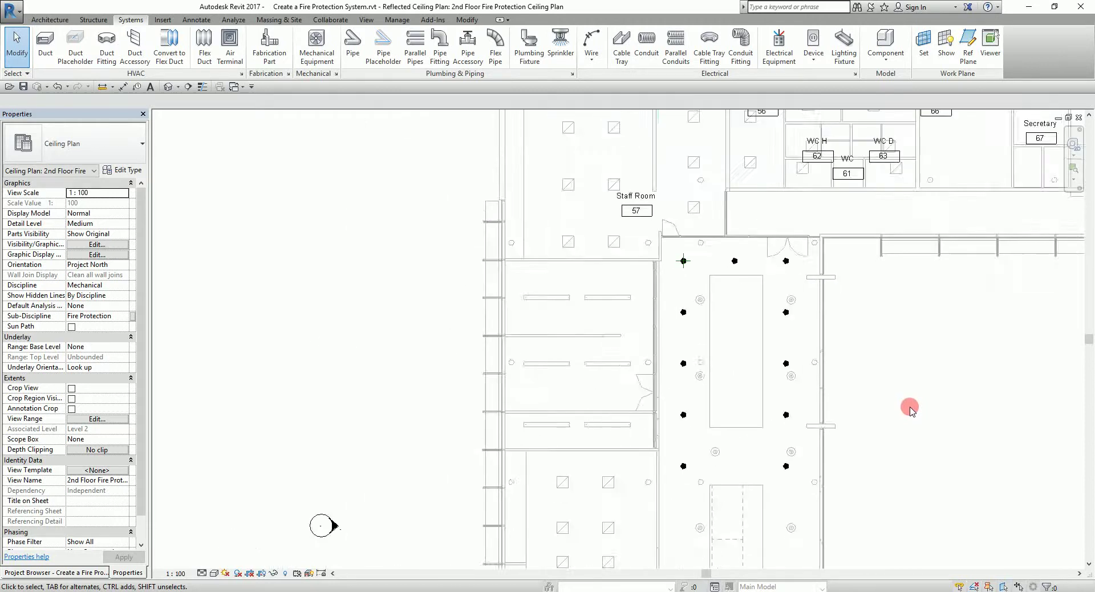
pyautogui.scroll(5, 731, 342)
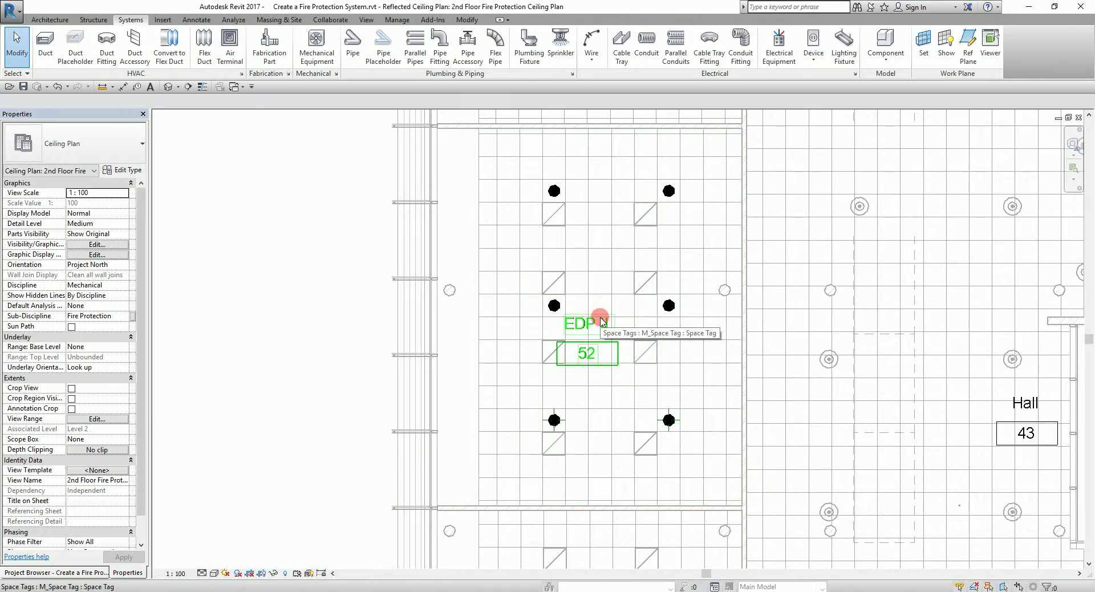
pyautogui.click(670, 307)
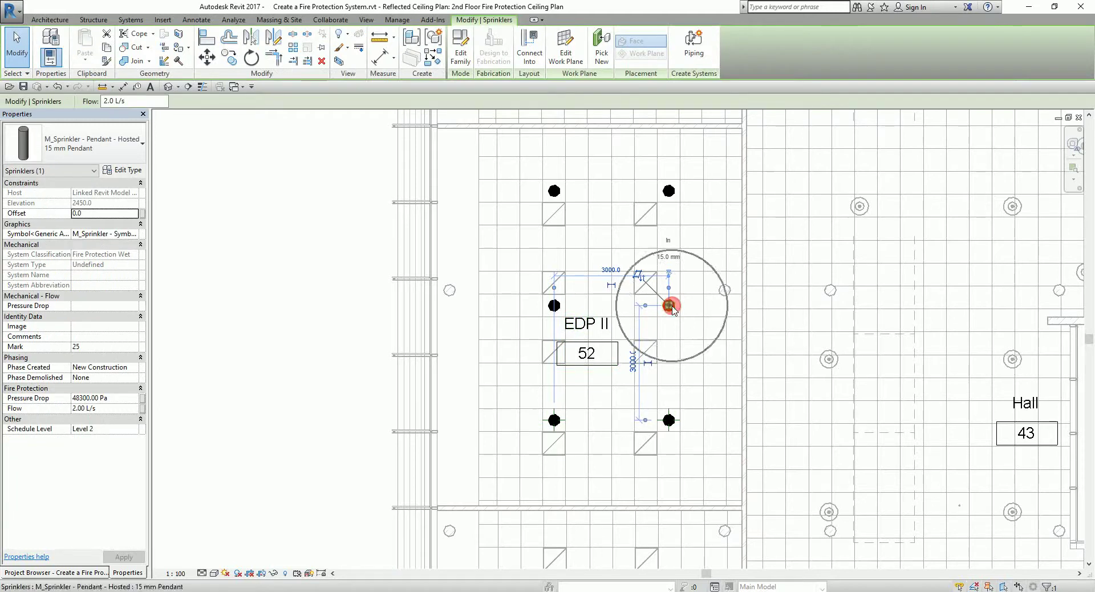
pyautogui.click(695, 51)
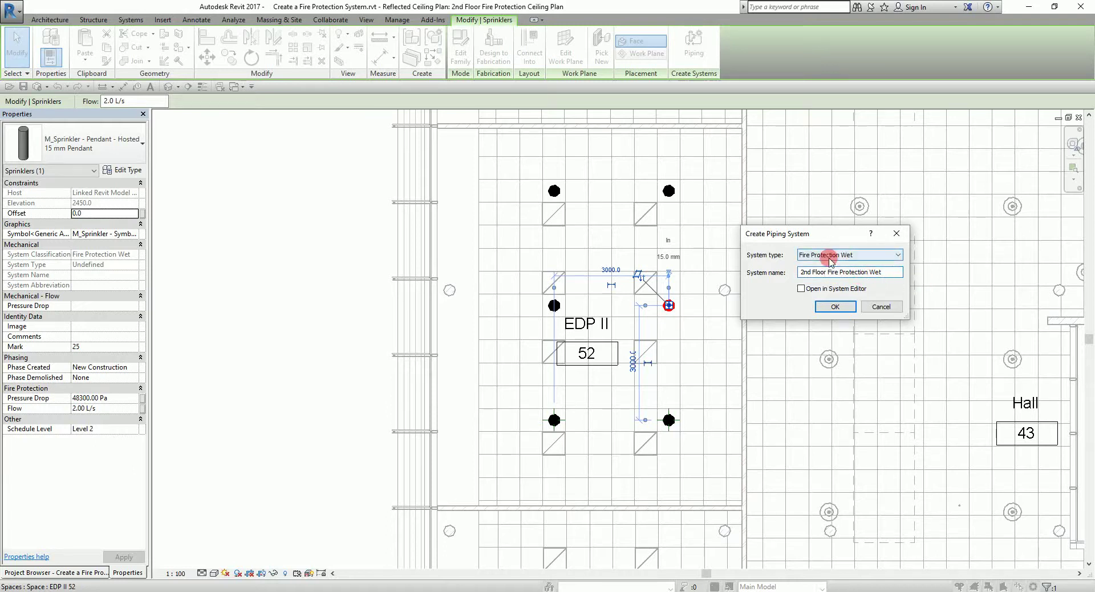
pyautogui.click(801, 289)
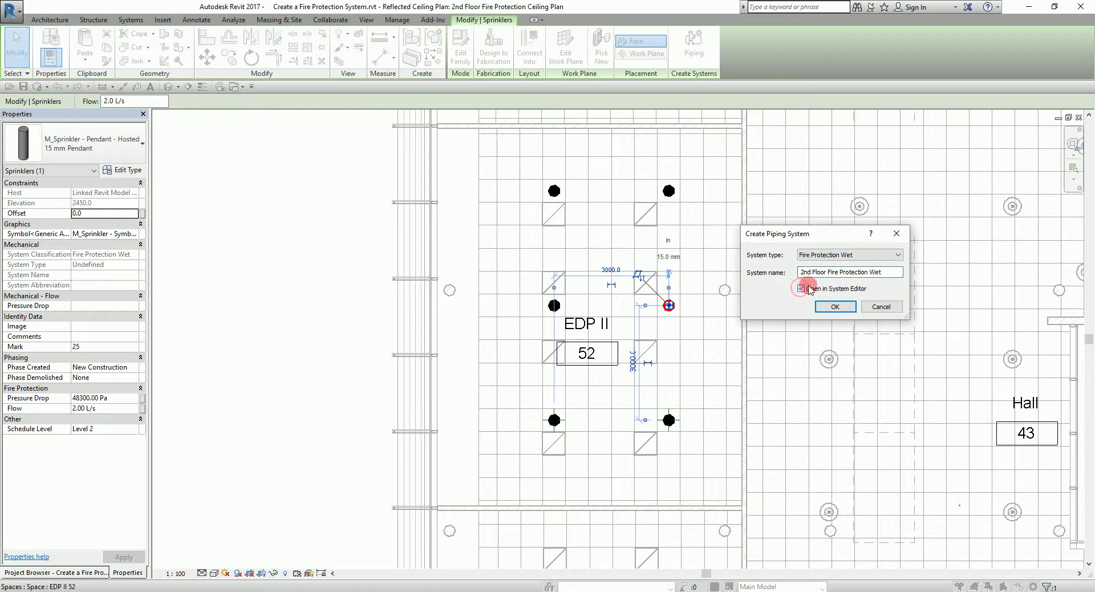
pyautogui.click(832, 306)
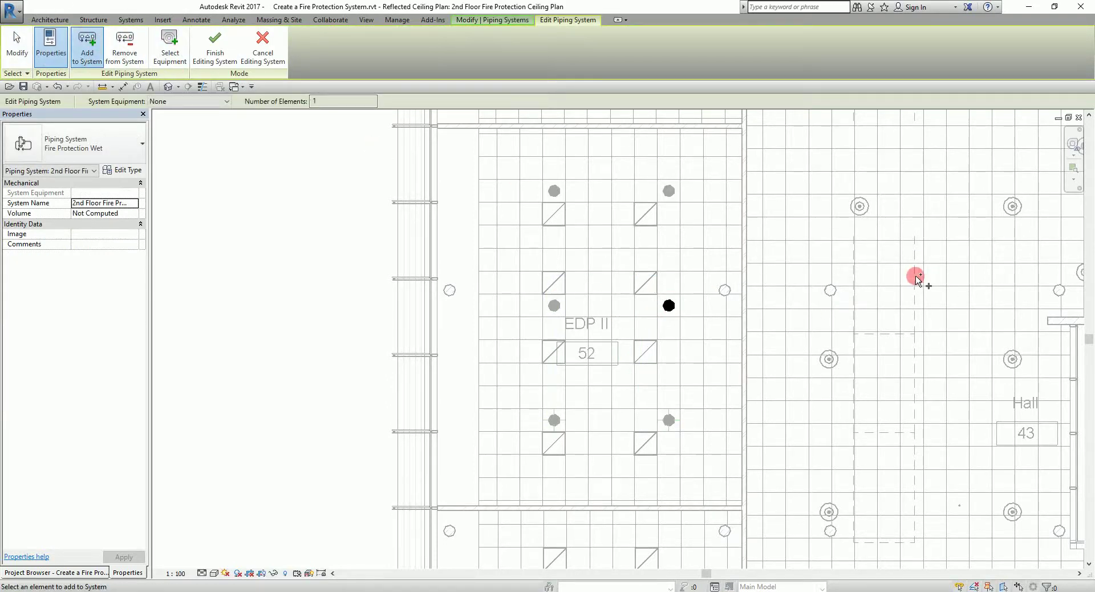
# Add the other five EDP II sprinklers to the wet system and finish editing the system
pyautogui.moveTo(498, 142); pyautogui.dragTo(713, 258)
pyautogui.moveTo(485, 251); pyautogui.dragTo(606, 470)
pyautogui.moveTo(635, 392); pyautogui.dragTo(741, 486)
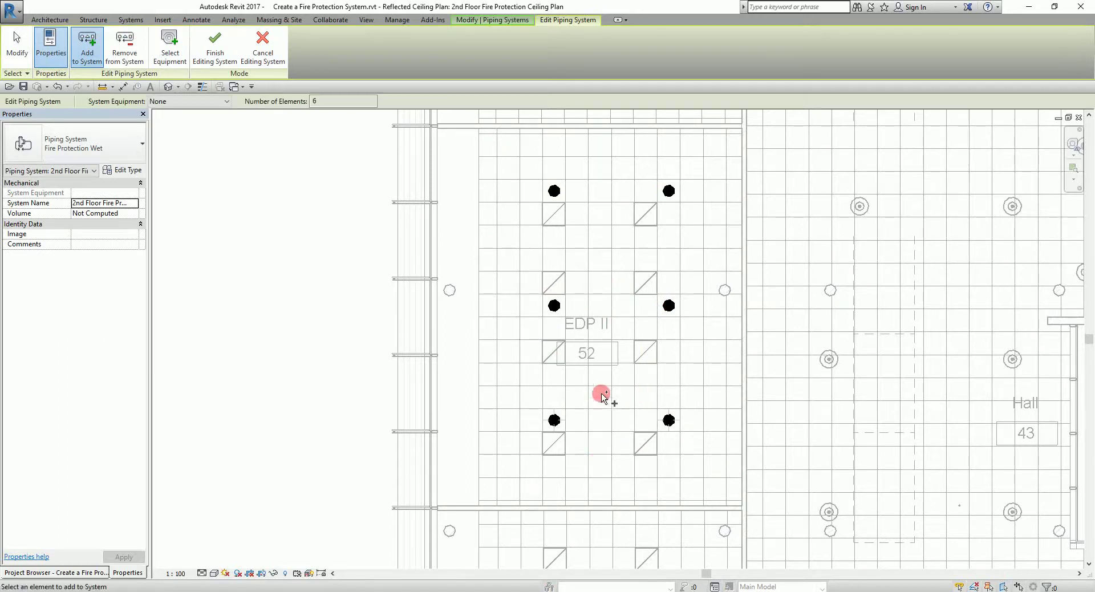
pyautogui.click(216, 49)
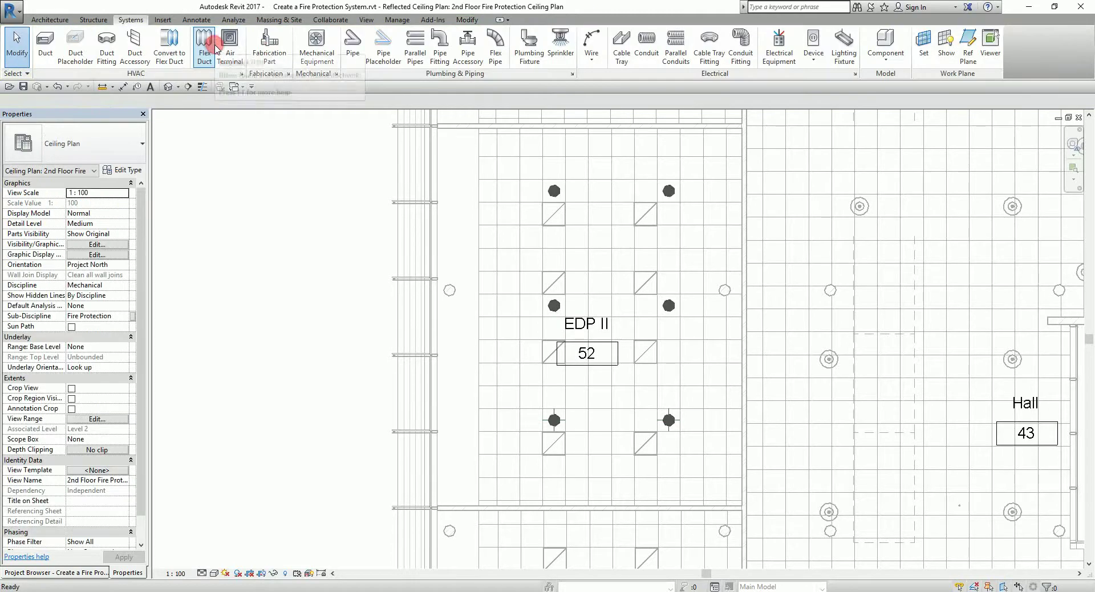
# Check the system name assigned to the right sprinkler in EDP II's middle row and clear the selection
pyautogui.scroll(-2, 287, 422)
pyautogui.scroll(3, 548, 346)
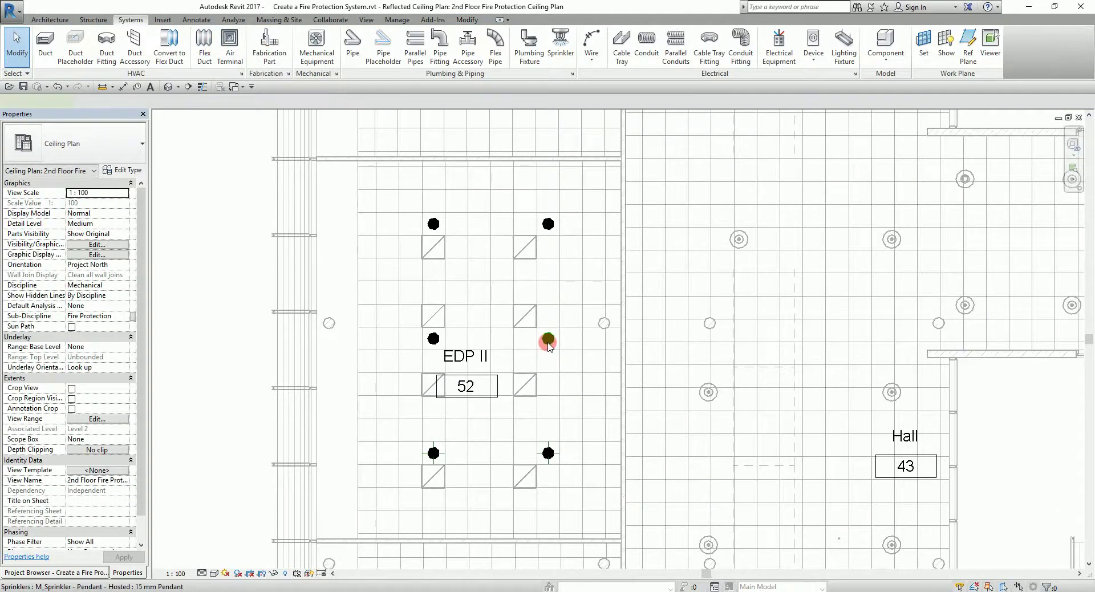
pyautogui.click(548, 341)
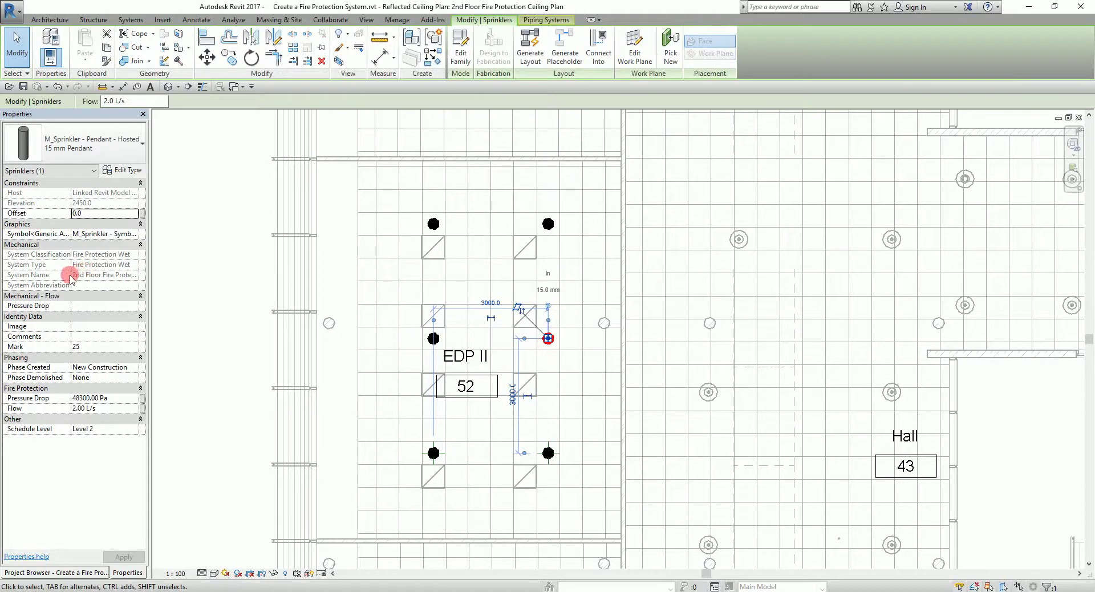
pyautogui.moveTo(71, 277)
pyautogui.click(17, 46)
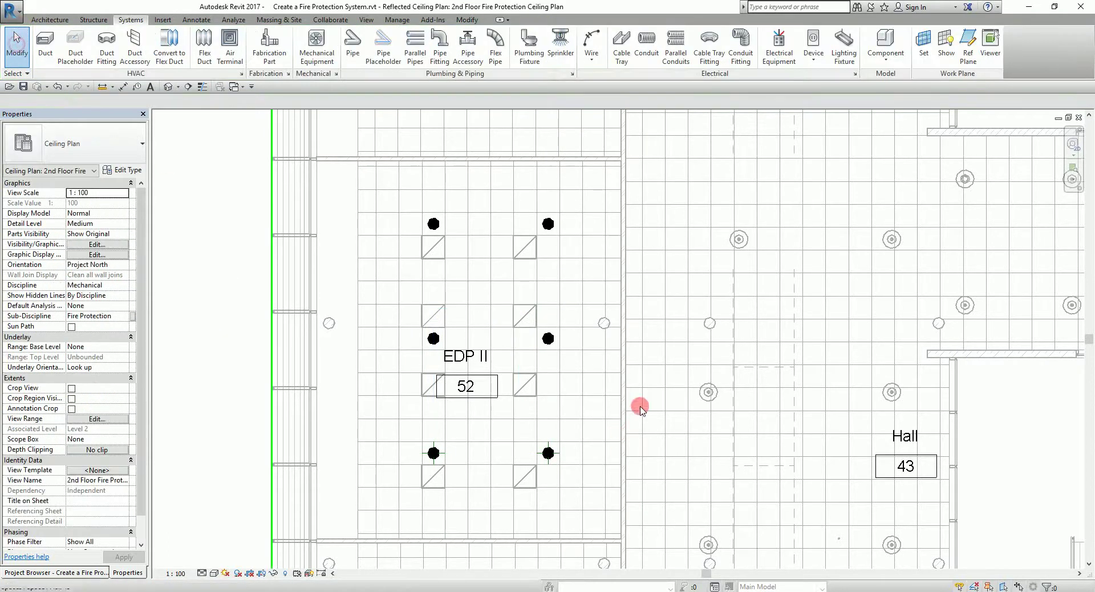
# Generate a pipe layout from the right sprinkler in the hall's third row, using the Perimeter solution type
pyautogui.scroll(-4, 686, 345)
pyautogui.scroll(-4, 686, 345)
pyautogui.scroll(2, 693, 363)
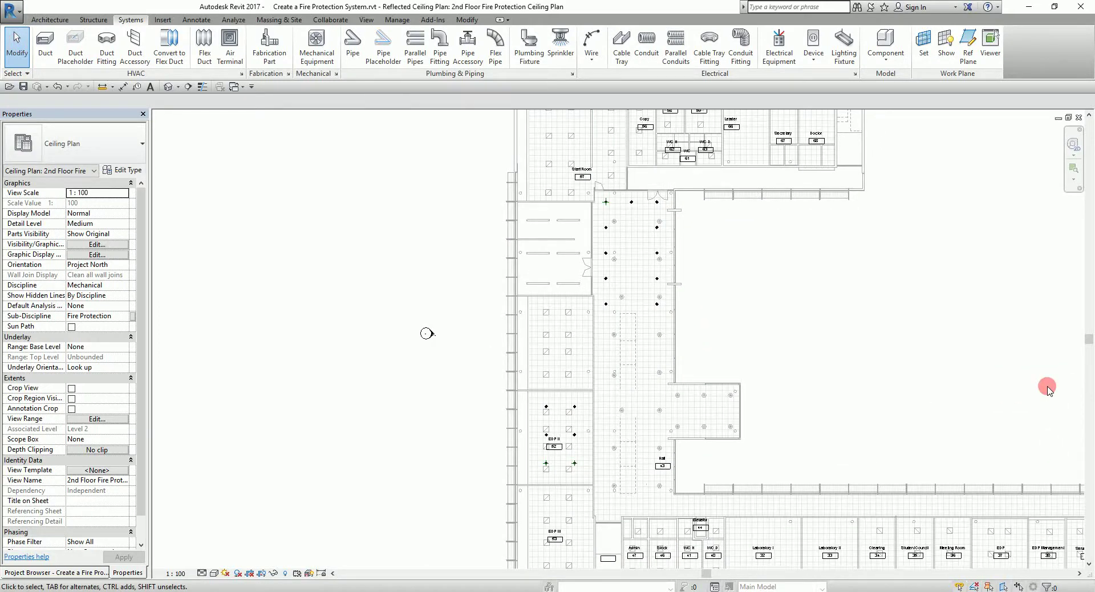
pyautogui.scroll(3, 633, 231)
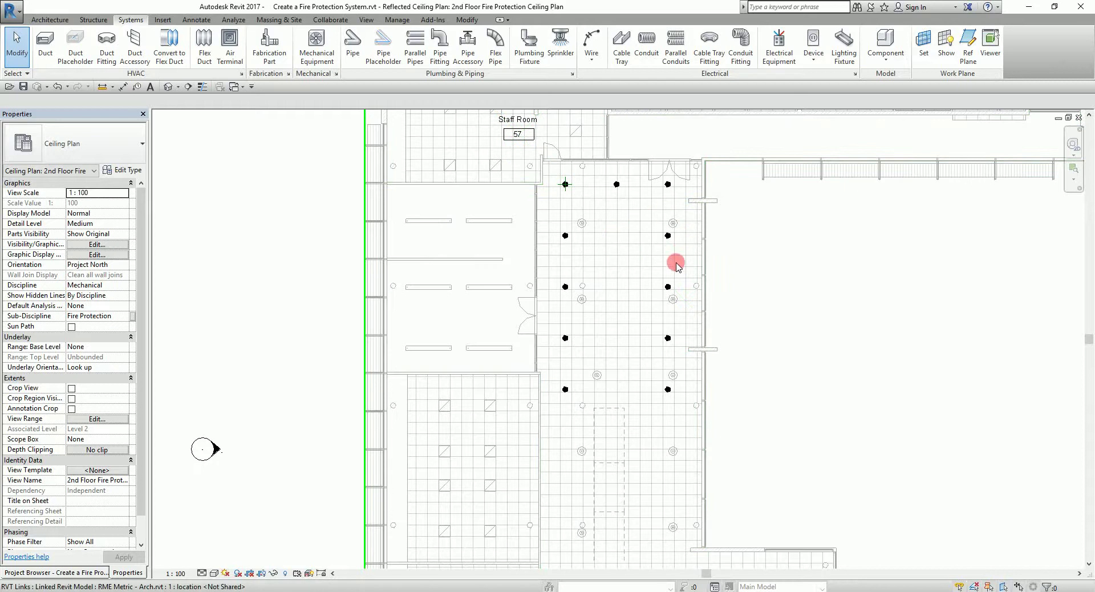
pyautogui.click(669, 287)
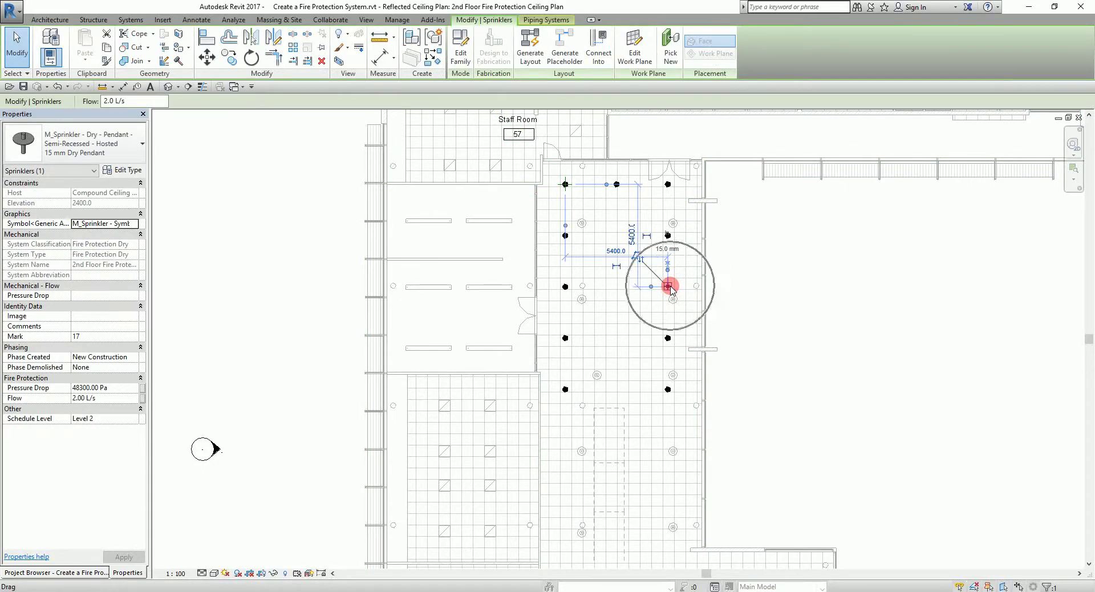
pyautogui.click(531, 57)
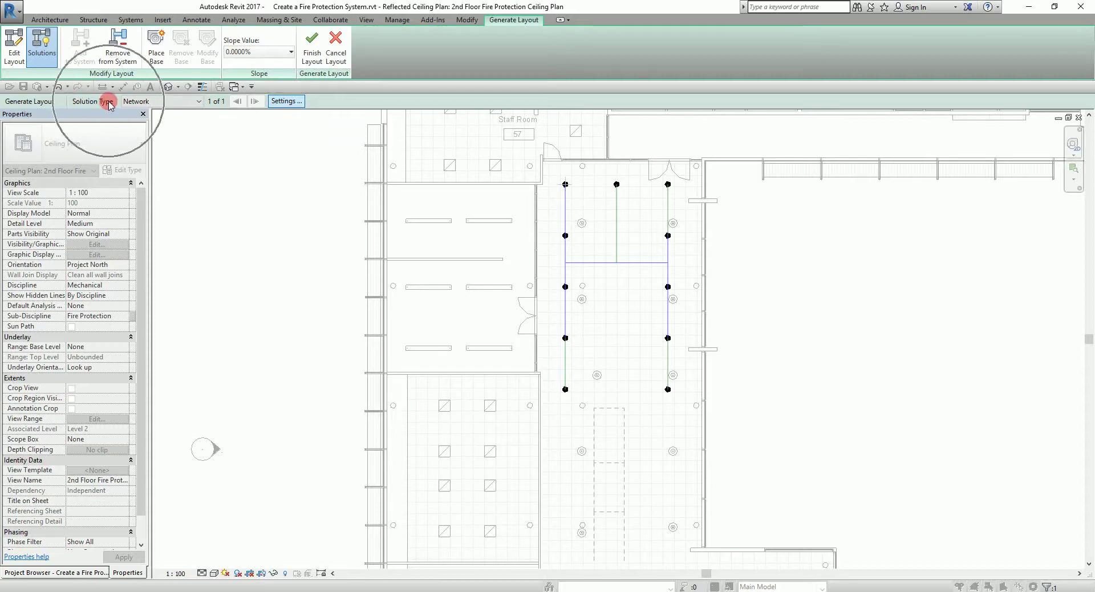
pyautogui.click(150, 101)
pyautogui.click(138, 122)
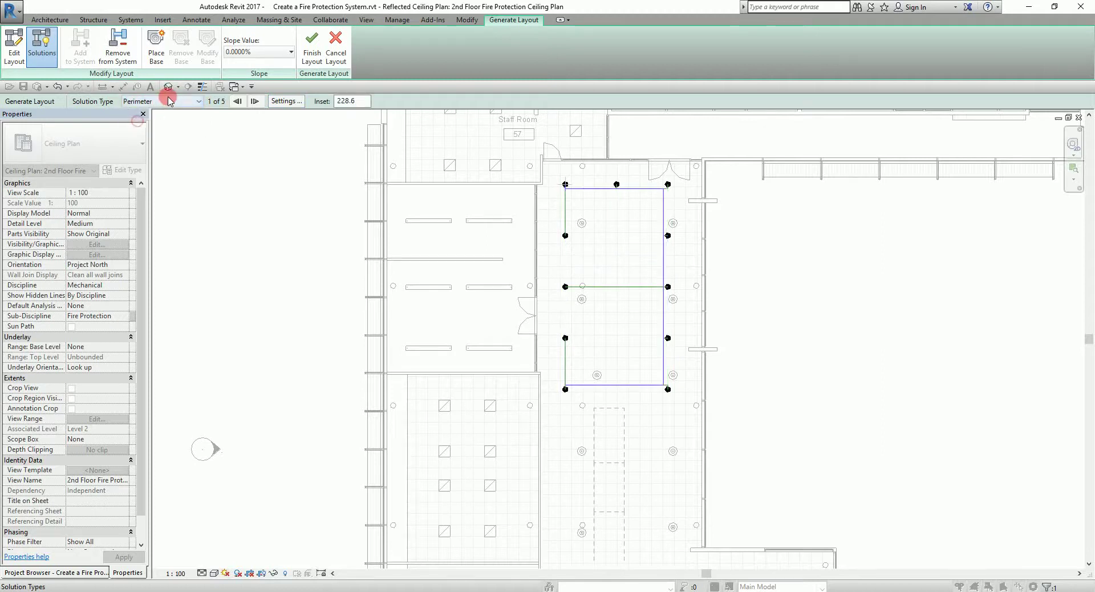
# Cycle through the perimeter layout solutions for the hall and choose solution 4 of 5
pyautogui.click(254, 102)
pyautogui.click(254, 101)
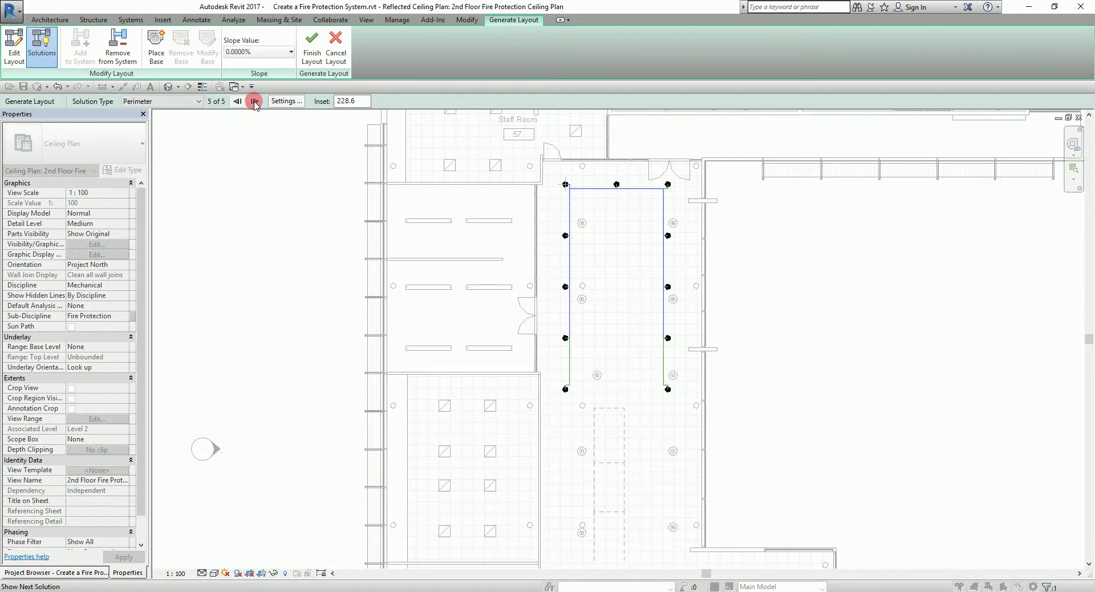
pyautogui.click(255, 101)
pyautogui.click(255, 102)
pyautogui.click(255, 101)
pyautogui.click(254, 102)
pyautogui.click(255, 102)
pyautogui.click(254, 102)
pyautogui.click(254, 102)
pyautogui.click(235, 102)
# Set the offset to 3500 for both main and branch pipes and finish the hall's pipe layout
pyautogui.click(285, 102)
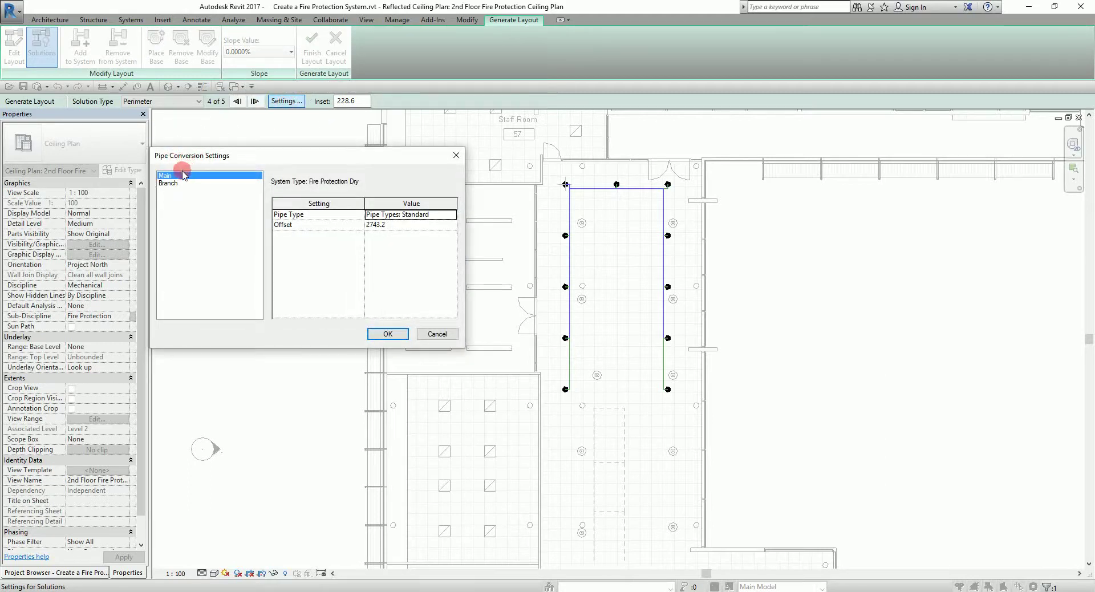
pyautogui.click(174, 178)
pyautogui.click(172, 183)
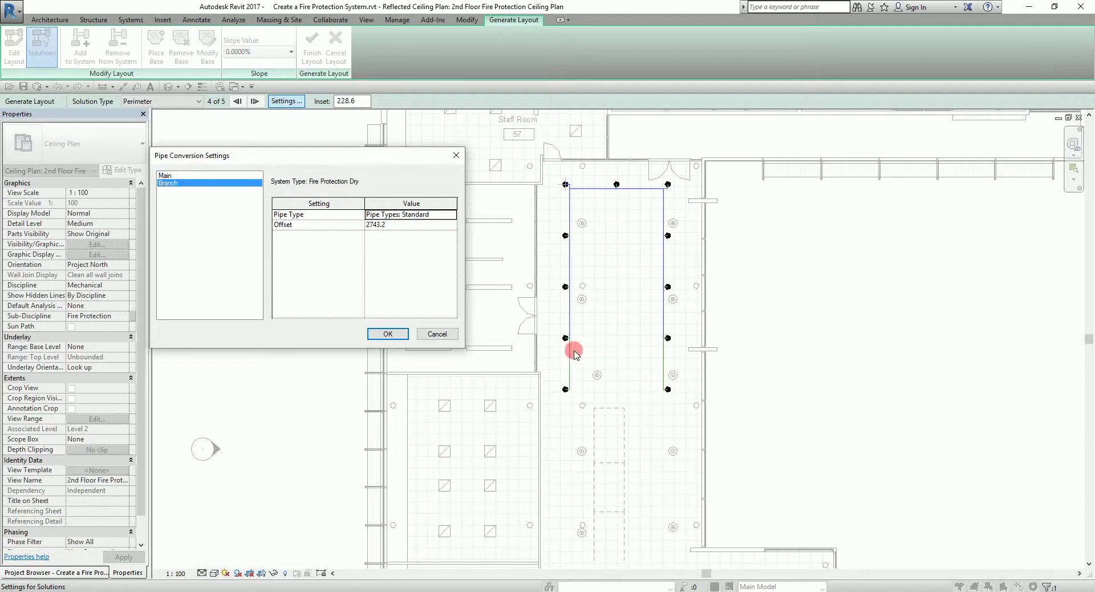
pyautogui.click(167, 177)
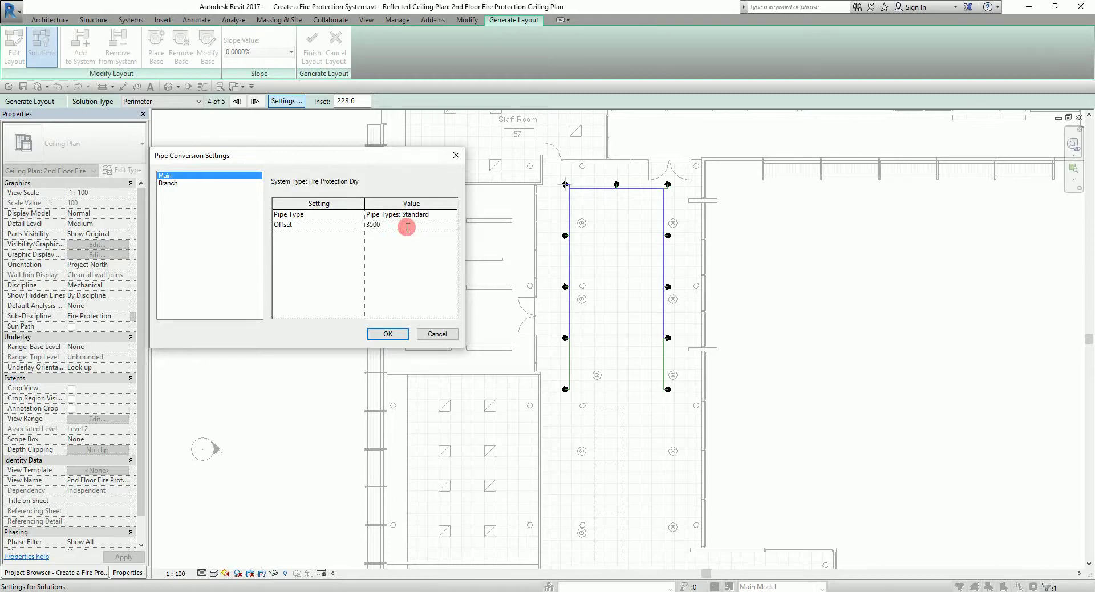
pyautogui.click(171, 183)
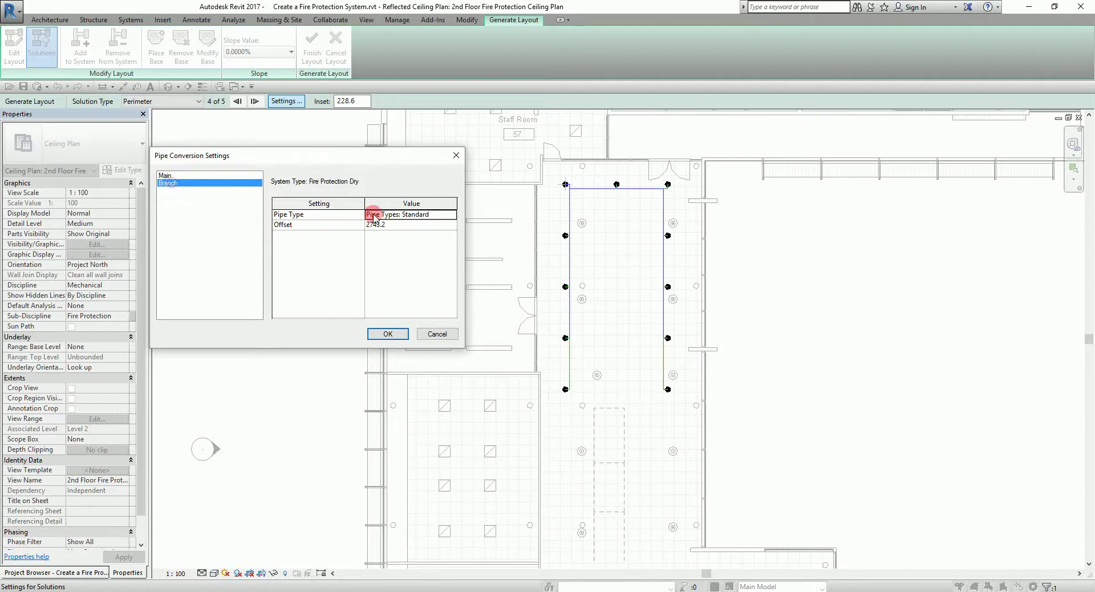
pyautogui.click(396, 225)
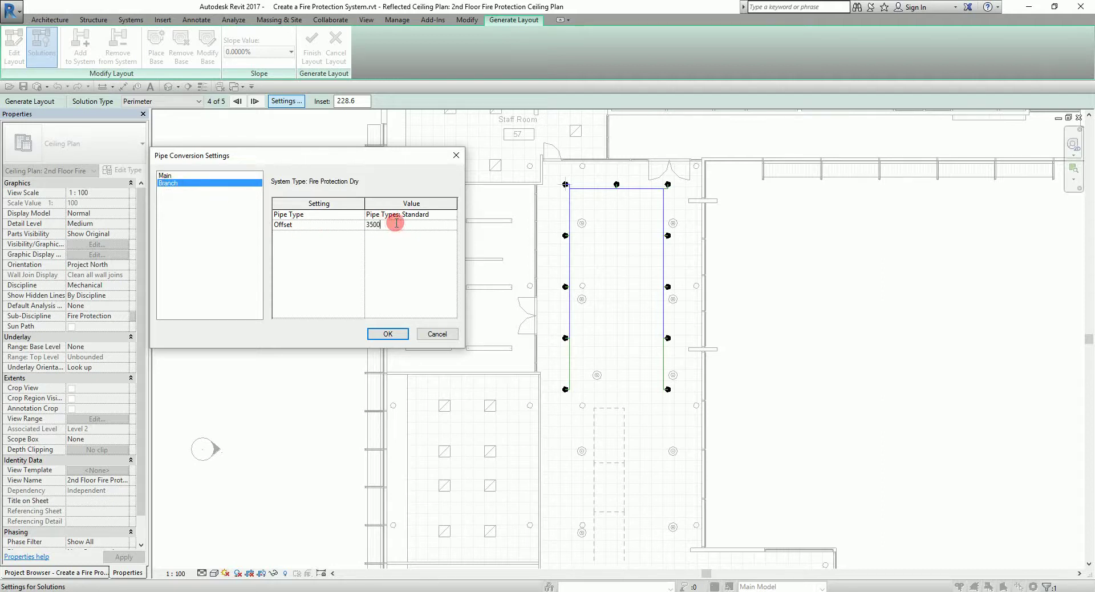
pyautogui.write('3500')
pyautogui.click(388, 334)
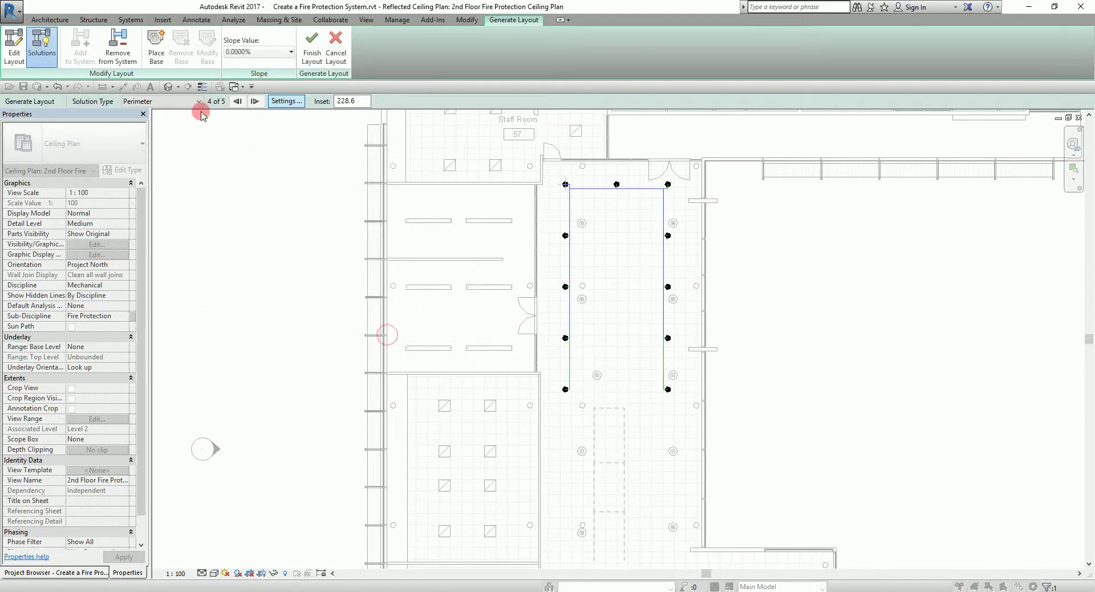
pyautogui.click(312, 47)
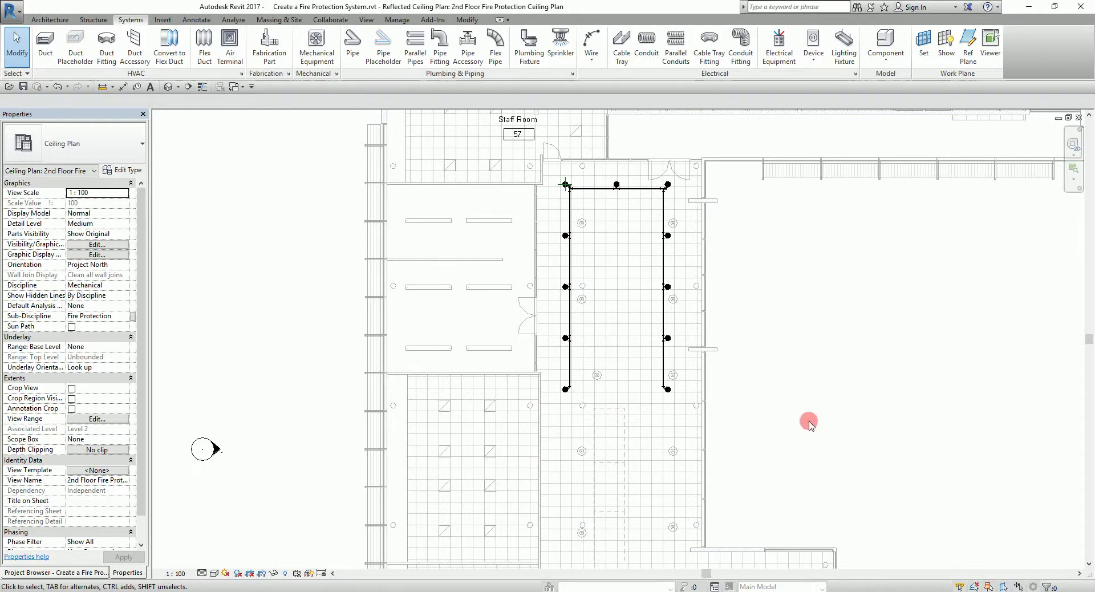
# Generate a pipe layout from the right sprinkler in EDP II's middle row, using the Network solution type
pyautogui.scroll(-3, 758, 452)
pyautogui.scroll(5, 521, 289)
pyautogui.moveTo(523, 332); pyautogui.dragTo(557, 286, button='middle')
pyautogui.scroll(2, 557, 286)
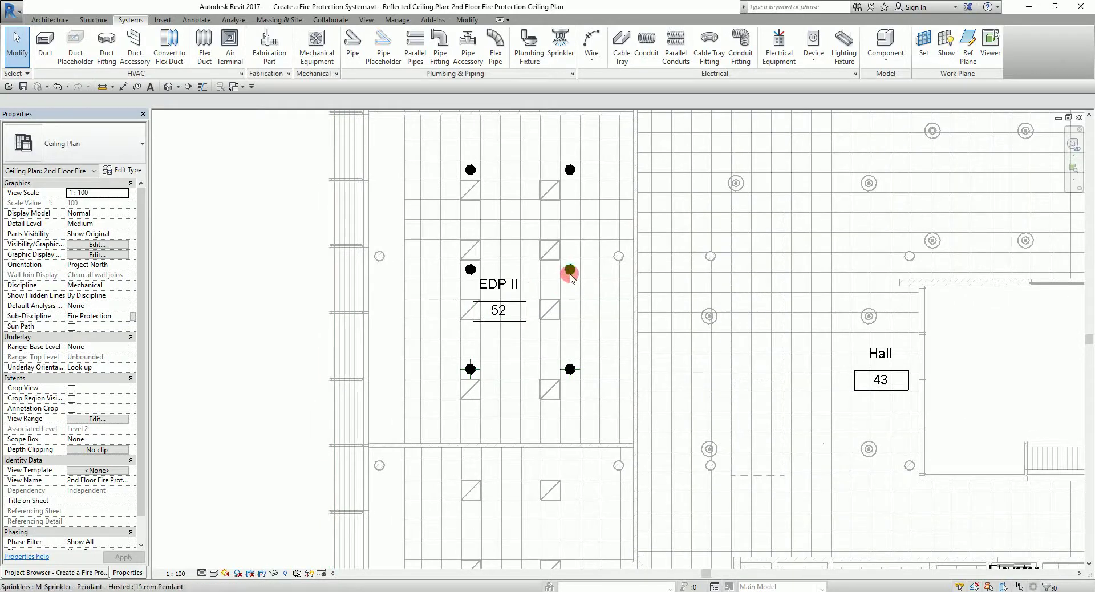
pyautogui.click(570, 268)
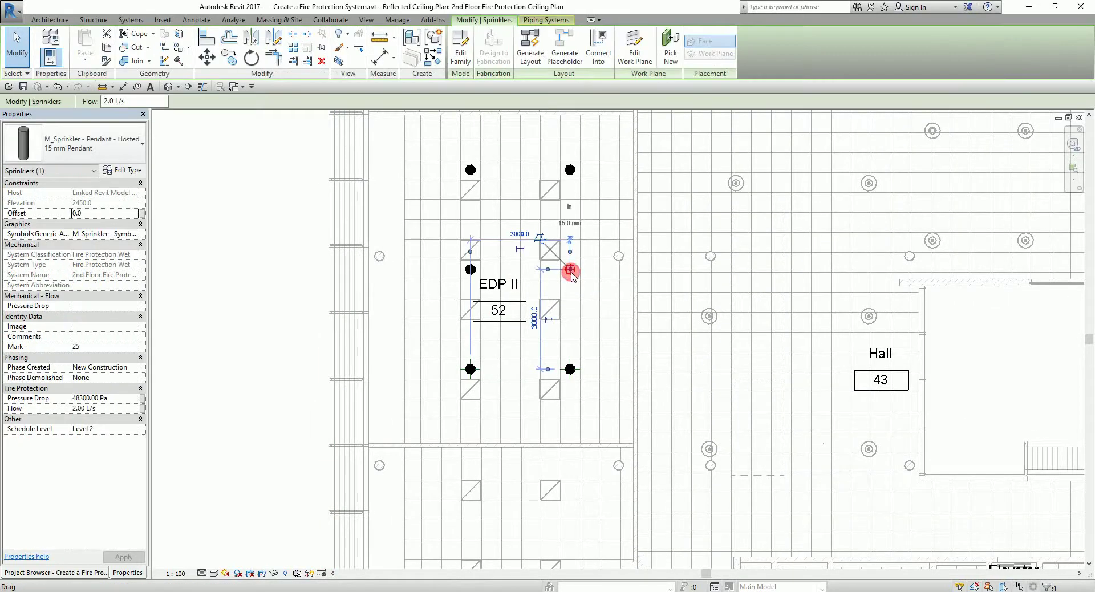
pyautogui.click(530, 57)
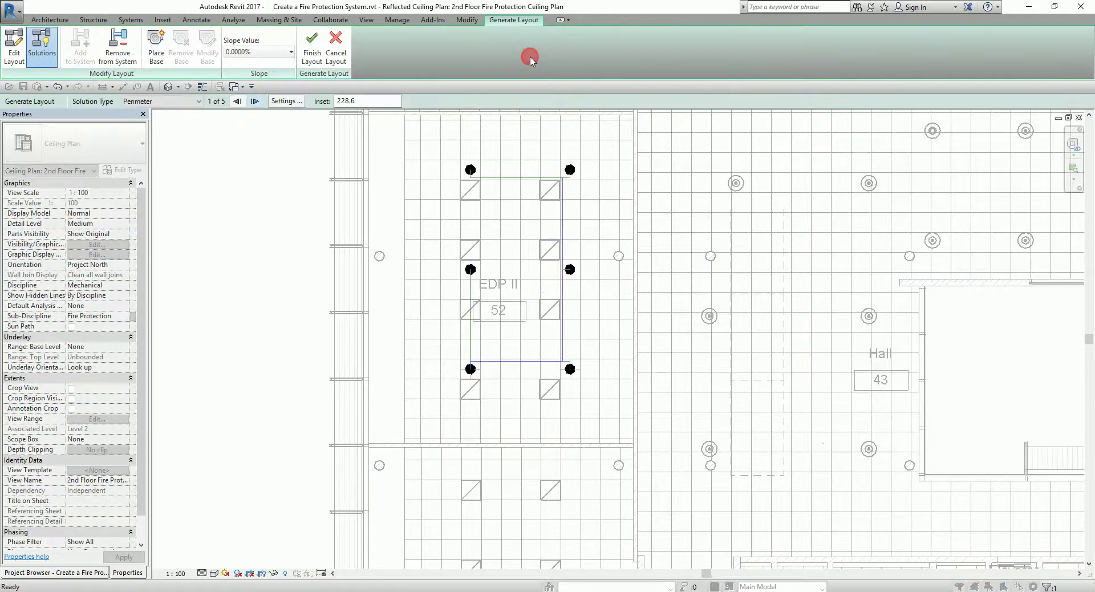
pyautogui.click(193, 102)
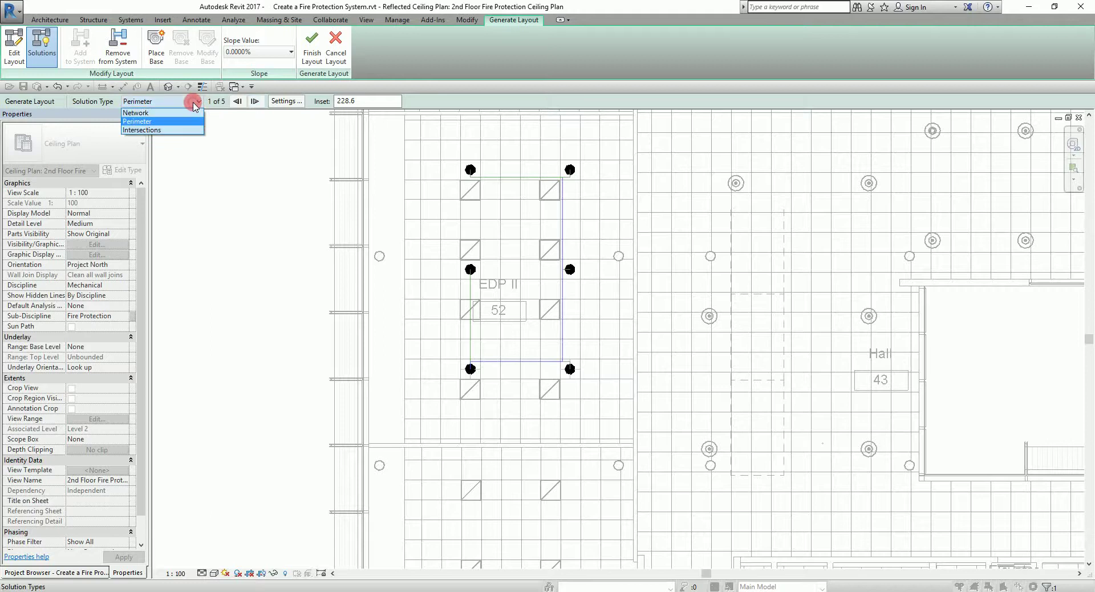
pyautogui.click(140, 113)
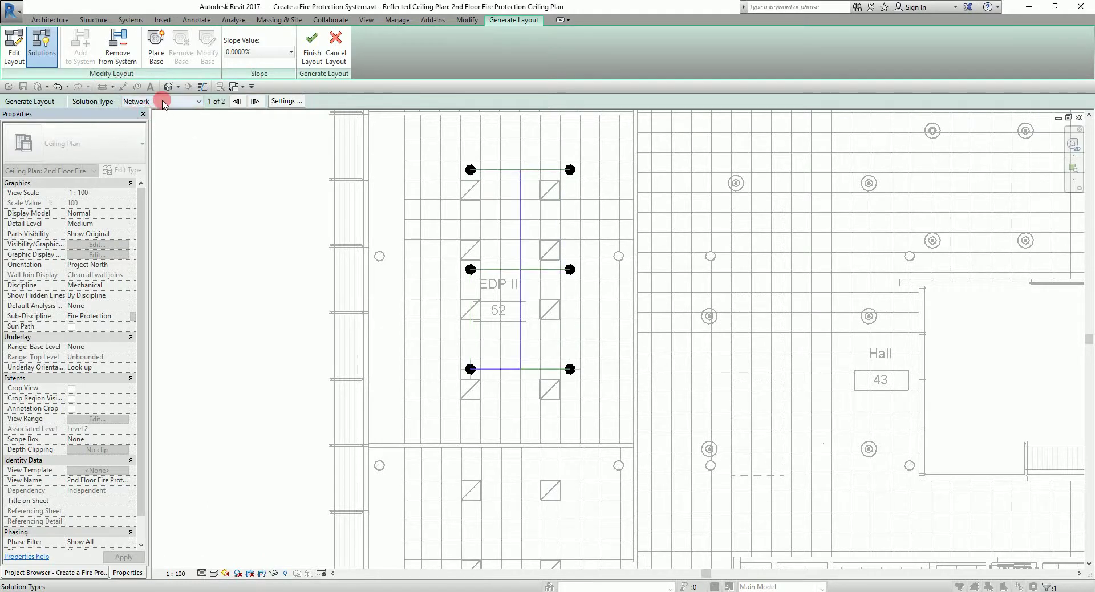
pyautogui.click(162, 102)
# Set the offset to 2900 for both main and branch pipes and finish EDP II's pipe layout
pyautogui.click(286, 102)
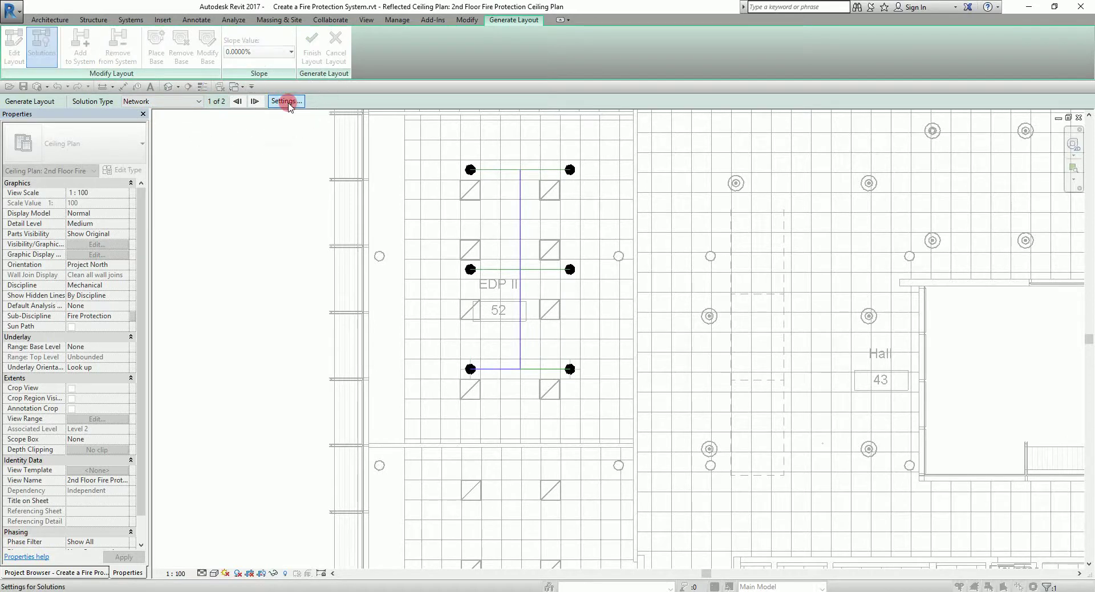
pyautogui.click(396, 219)
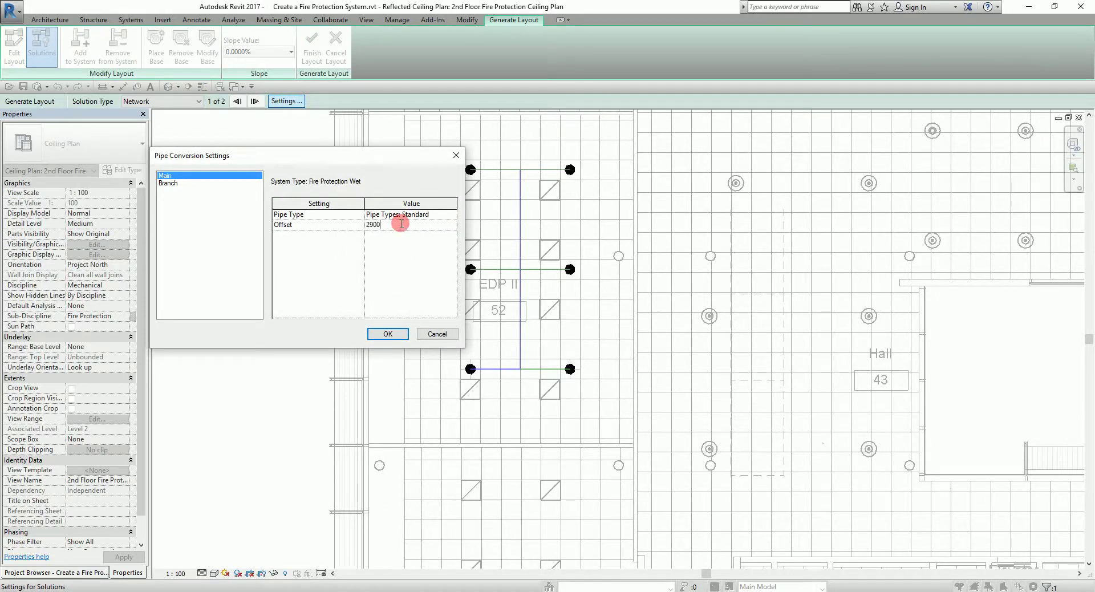
pyautogui.click(388, 333)
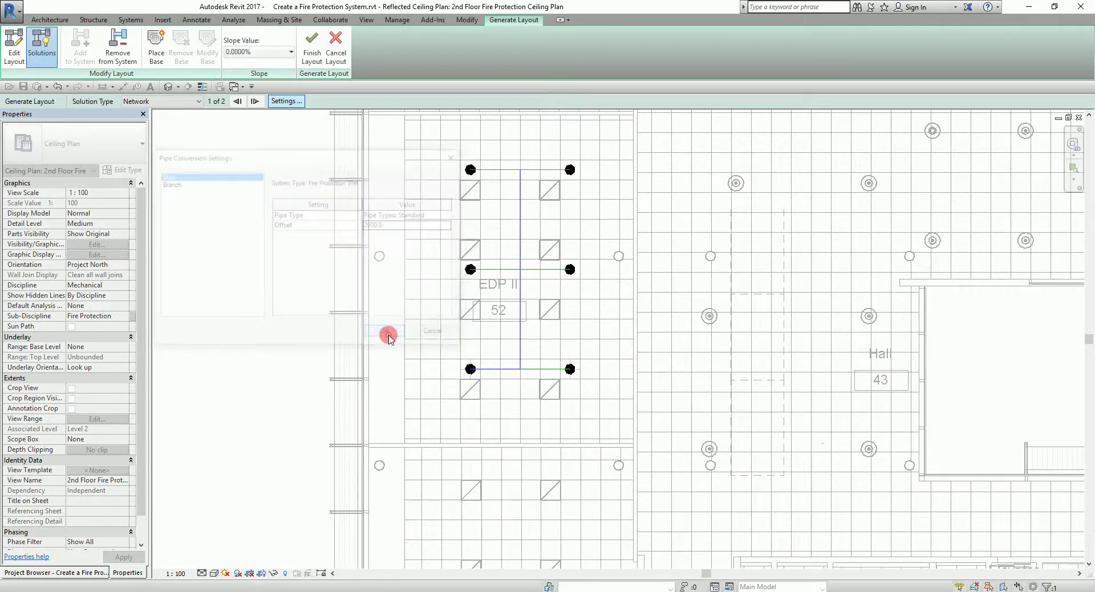
pyautogui.click(294, 114)
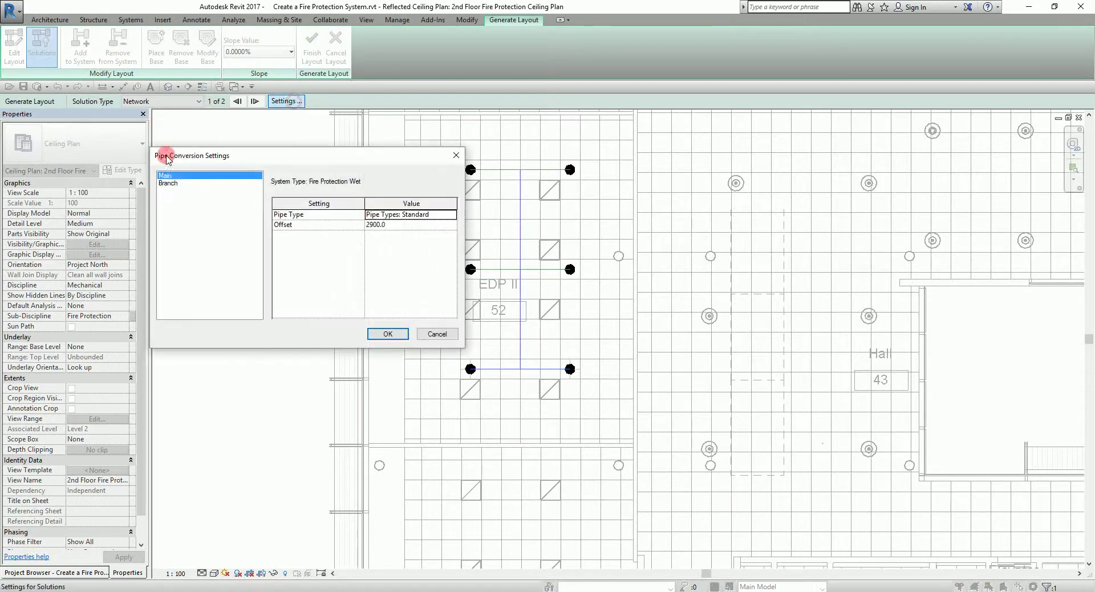
pyautogui.click(172, 182)
pyautogui.click(386, 225)
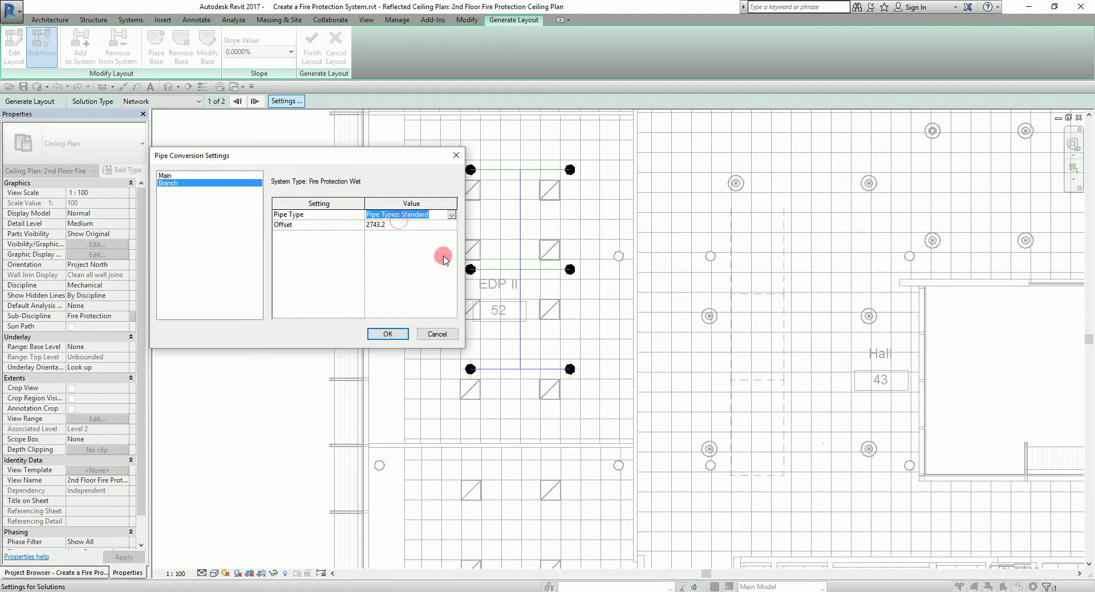
pyautogui.click(421, 222)
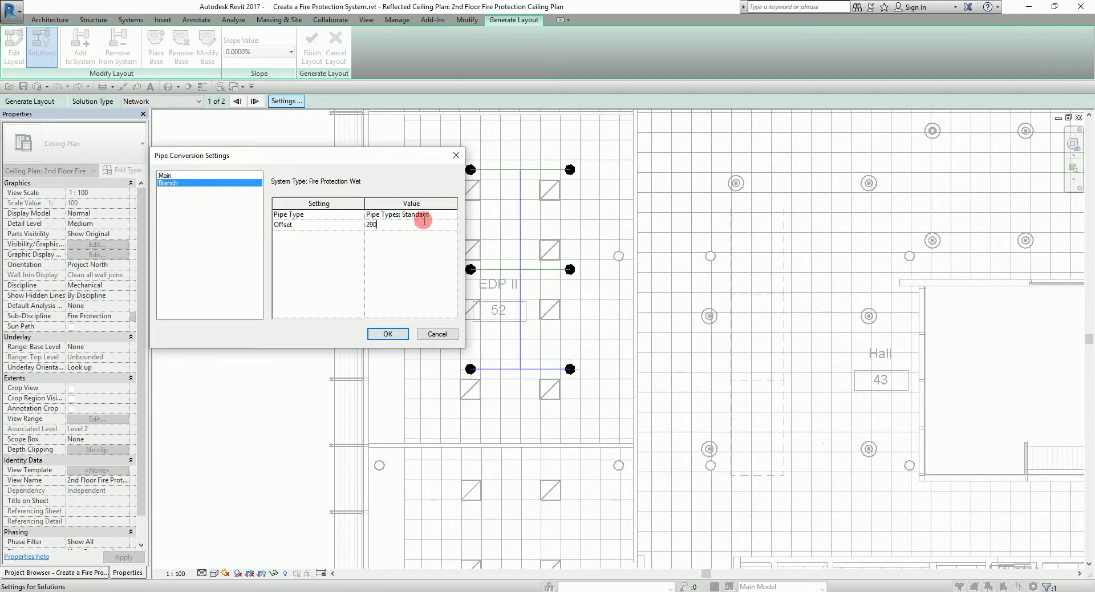
pyautogui.click(391, 333)
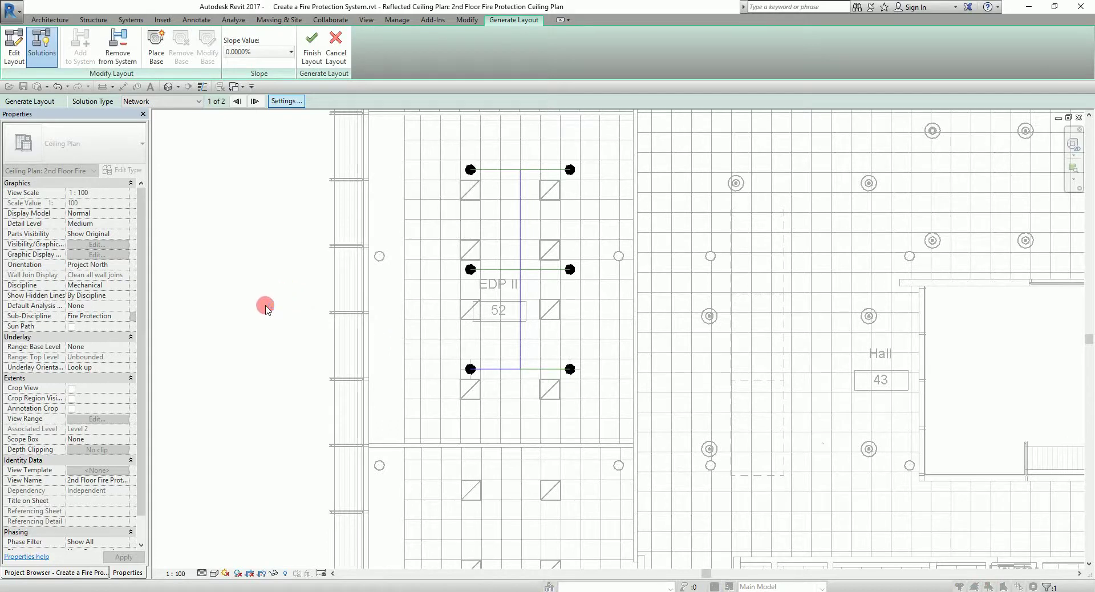
pyautogui.click(312, 56)
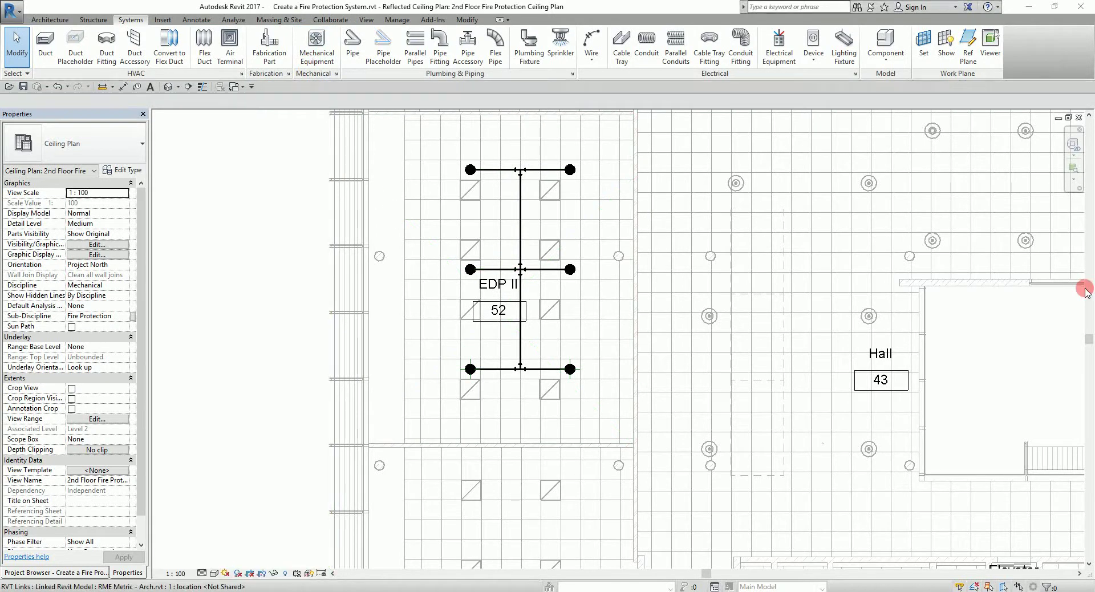
# Open the 2nd Floor Fire Protection 3D view to see the generated hall piping
pyautogui.scroll(-5, 687, 308)
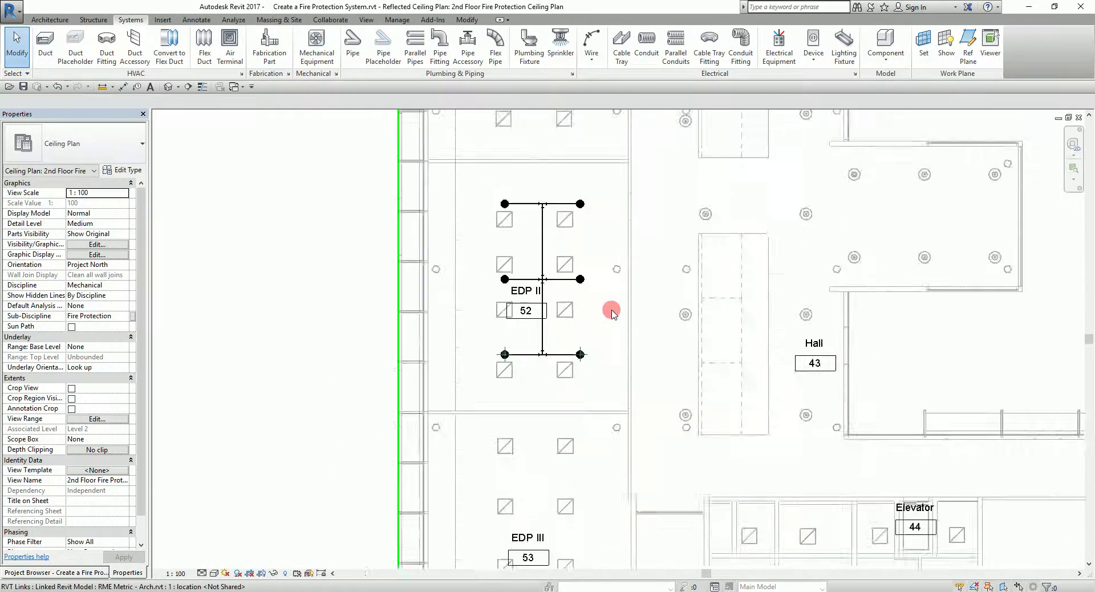
pyautogui.moveTo(675, 308); pyautogui.dragTo(556, 323, button='middle')
pyautogui.scroll(-2, 525, 313)
pyautogui.scroll(1, 526, 353)
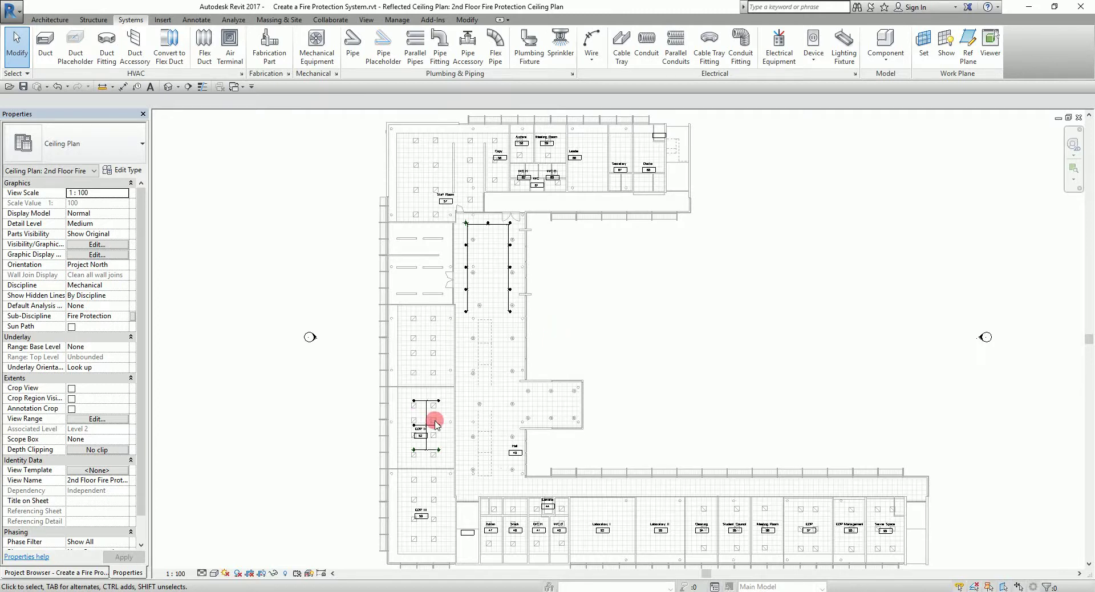
pyautogui.scroll(1, 435, 420)
pyautogui.click(96, 573)
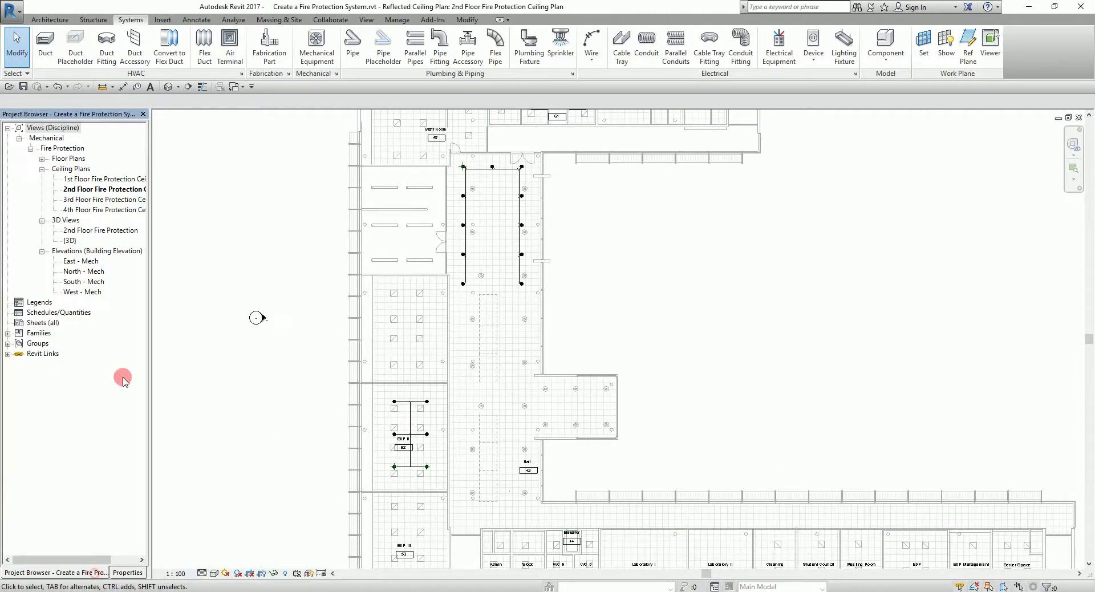
pyautogui.doubleClick(99, 231)
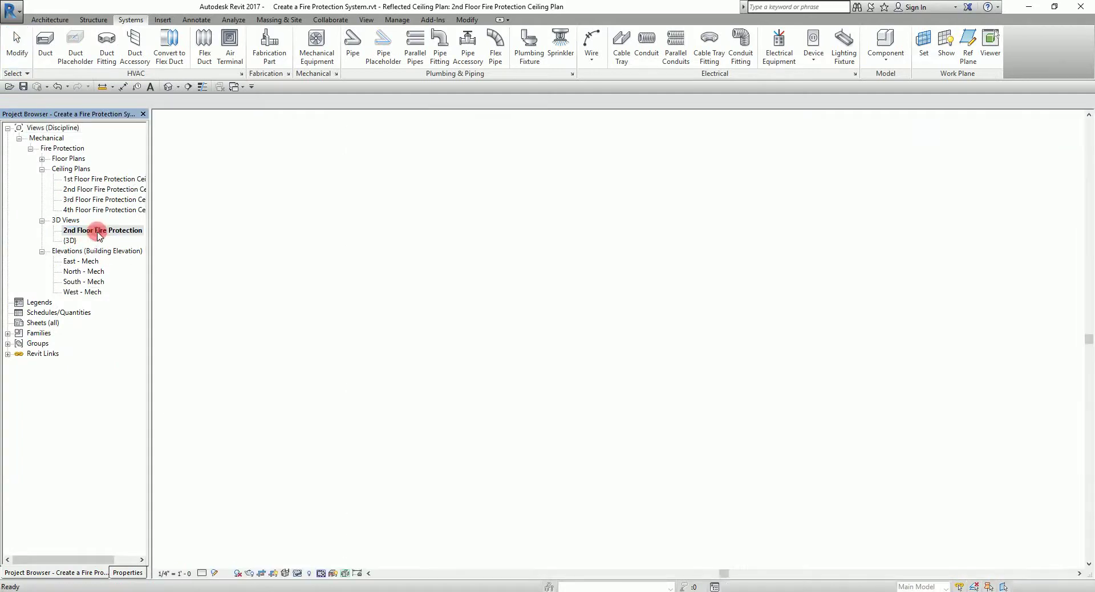
pyautogui.scroll(10, 547, 261)
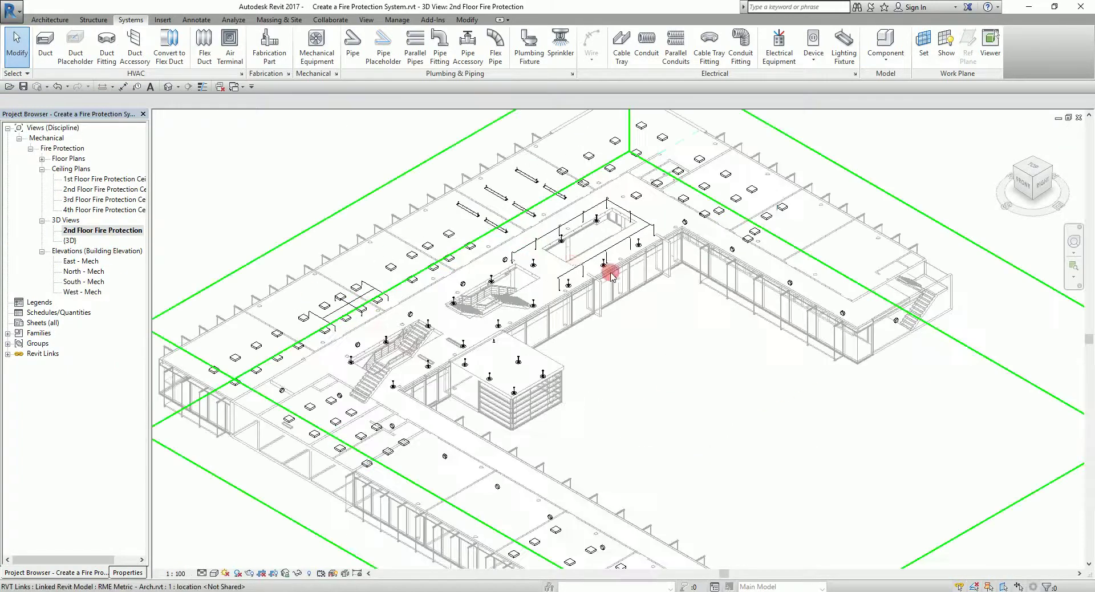
pyautogui.scroll(-8, 536, 306)
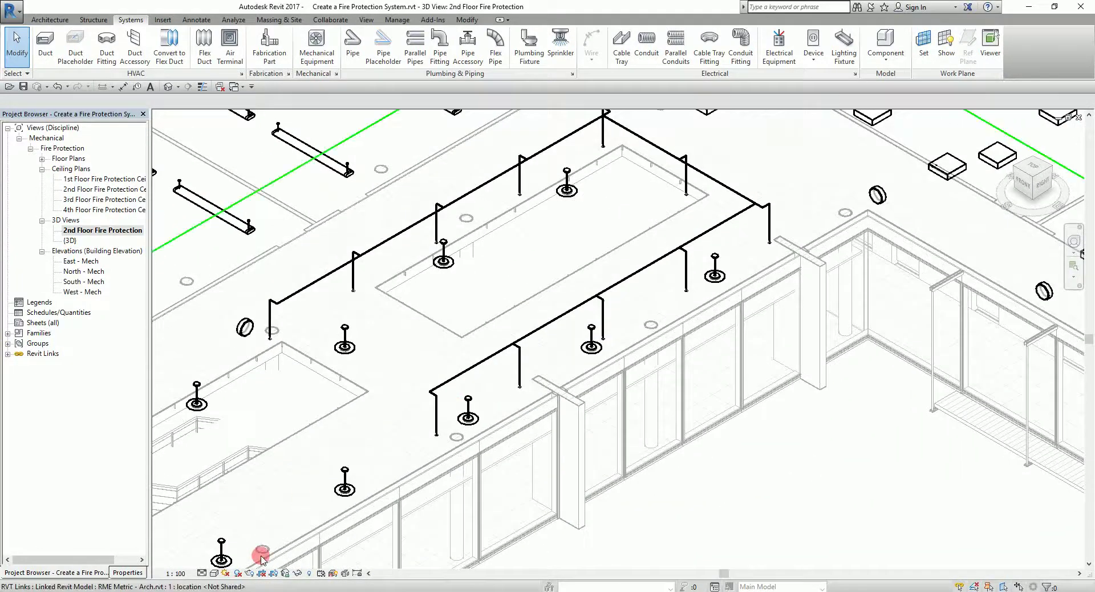
# Turn on thin lines and set the 3D view's detail level to Fine
pyautogui.click(203, 86)
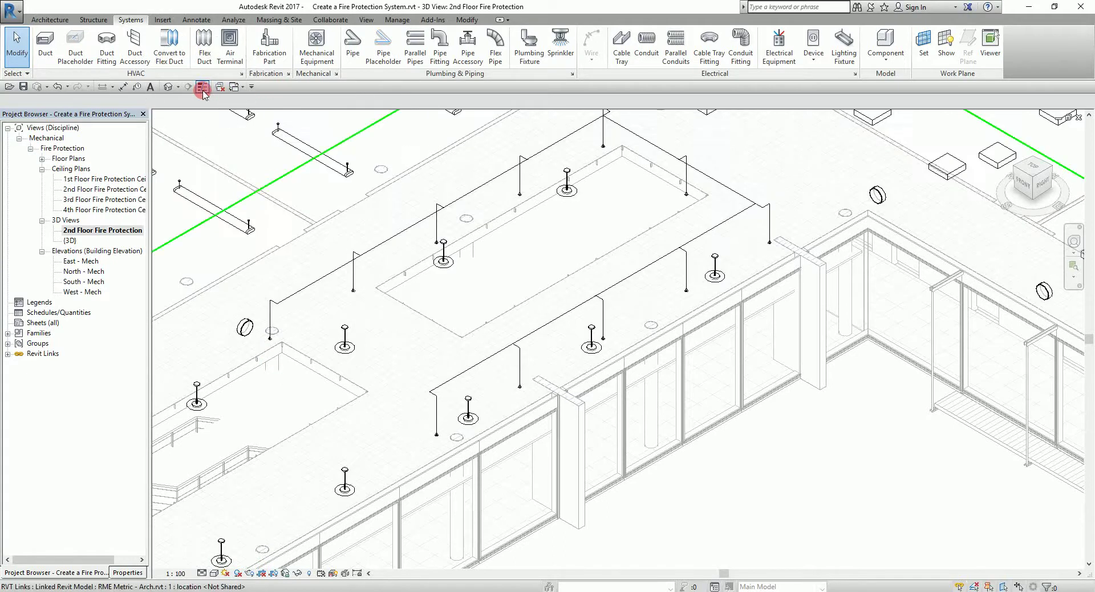
pyautogui.click(202, 574)
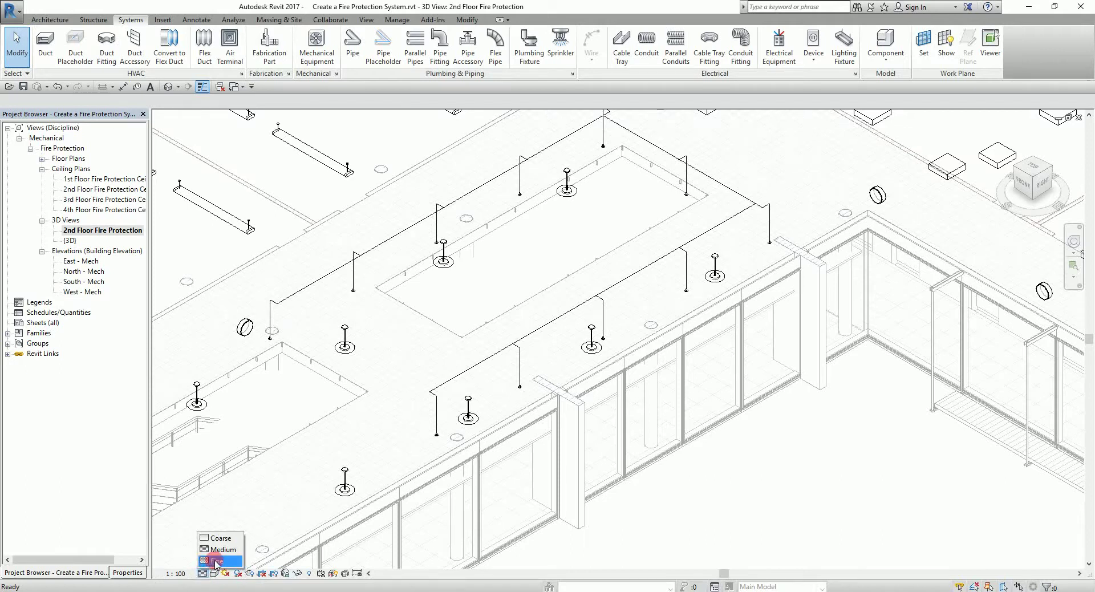
pyautogui.click(216, 563)
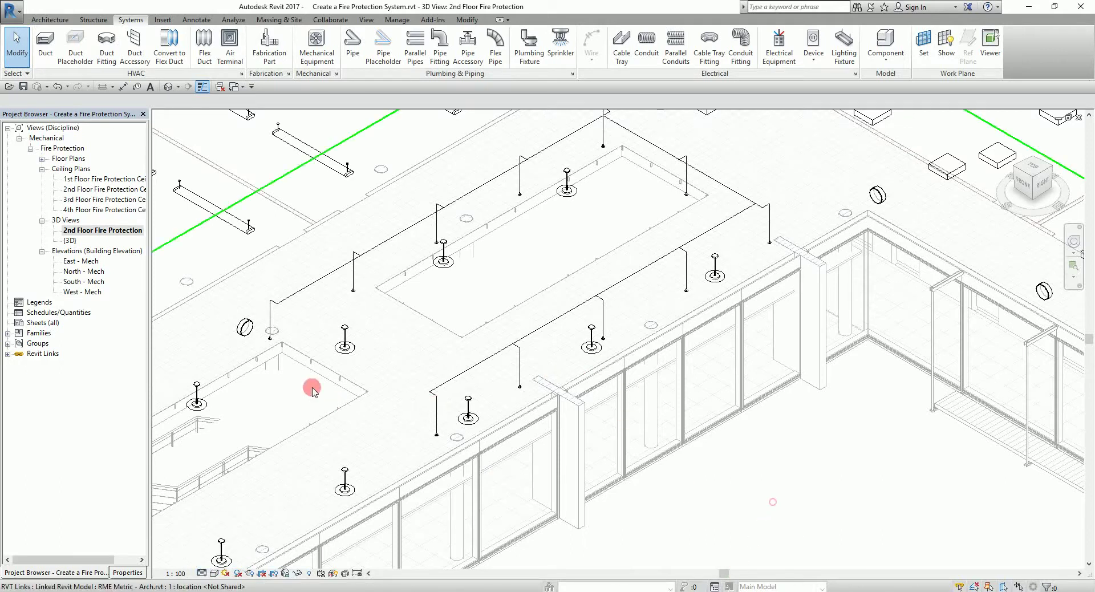
pyautogui.scroll(6, 489, 460)
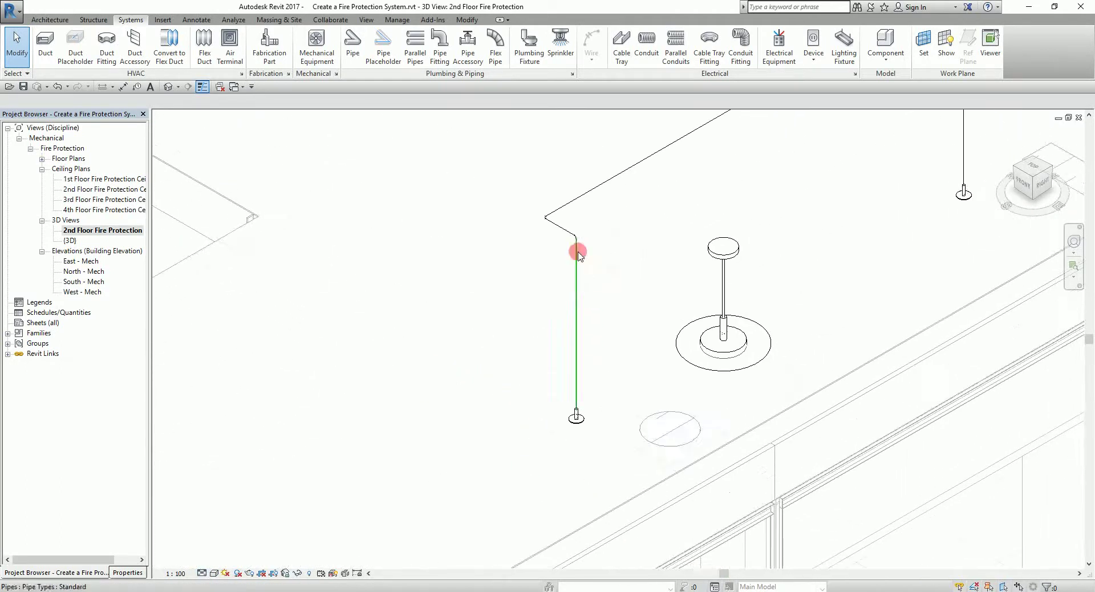
pyautogui.scroll(3, 599, 362)
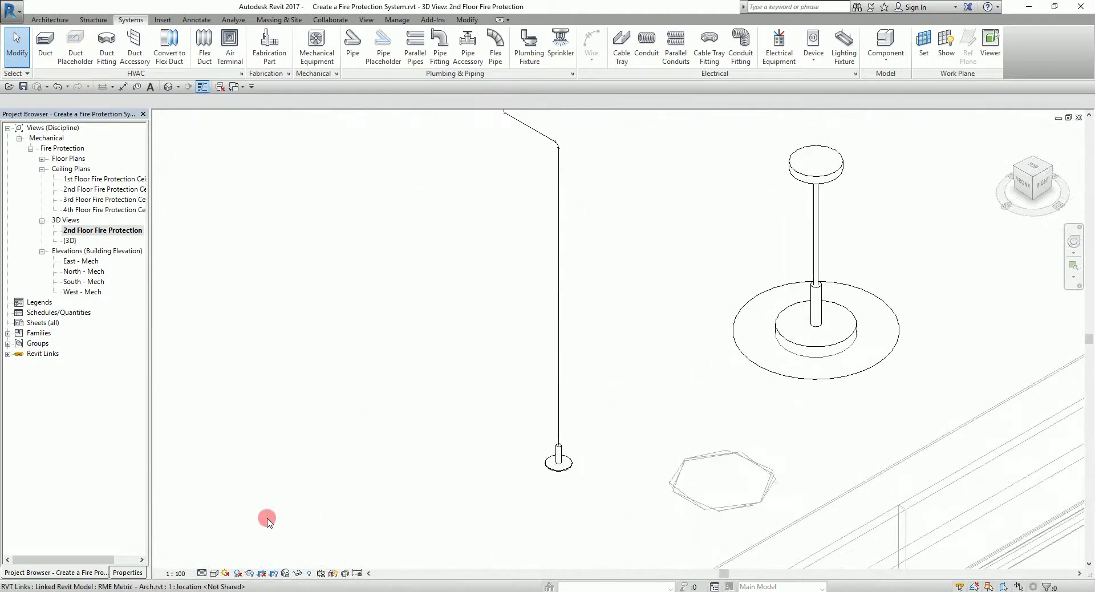
pyautogui.click(201, 574)
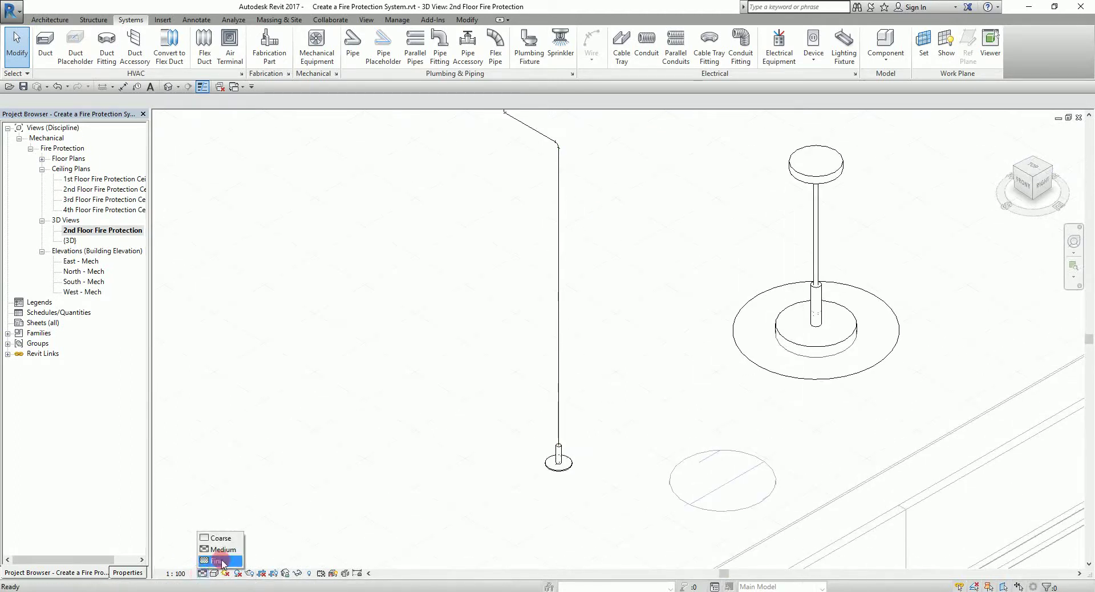
pyautogui.click(222, 561)
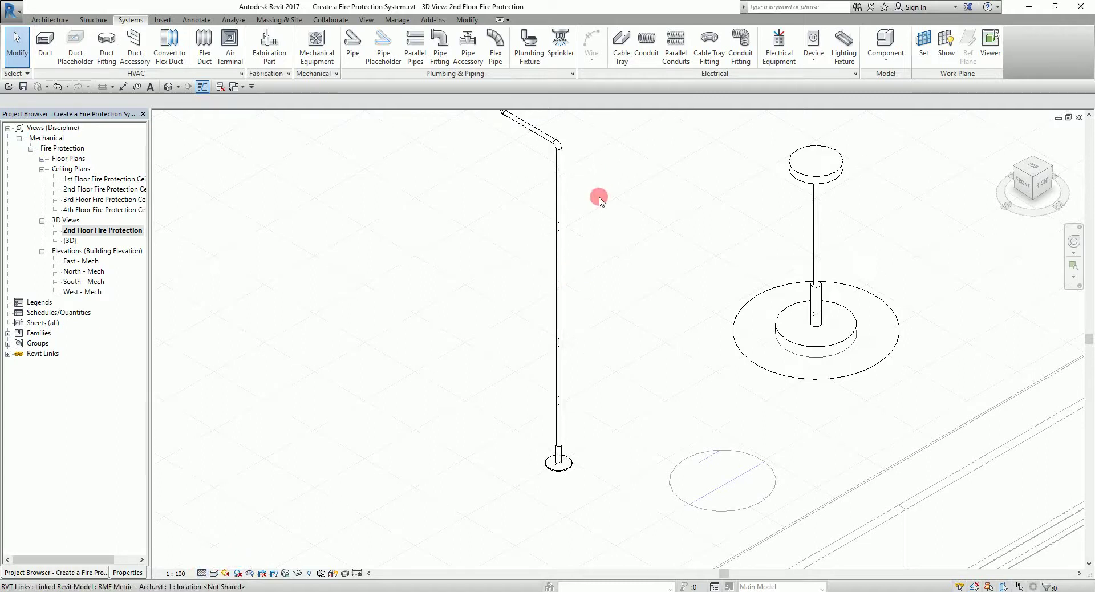
# Examine the pipe runs and sprinkler drops of the hall and EDP II in the shaded 3D view
pyautogui.scroll(-3, 538, 360)
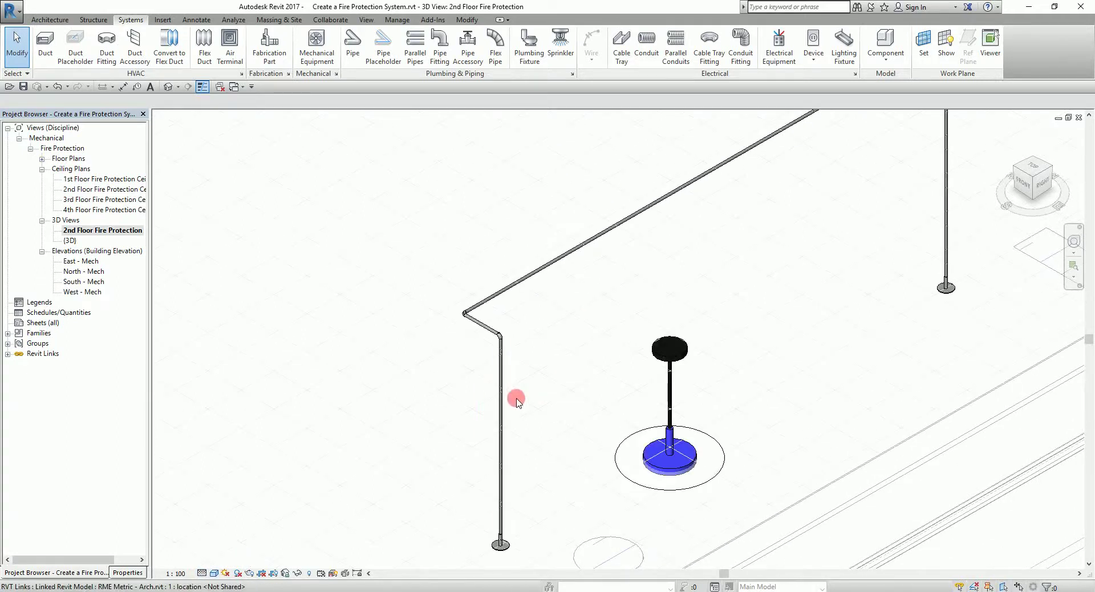
pyautogui.scroll(-2, 593, 376)
pyautogui.moveTo(606, 357); pyautogui.dragTo(669, 431, button='middle')
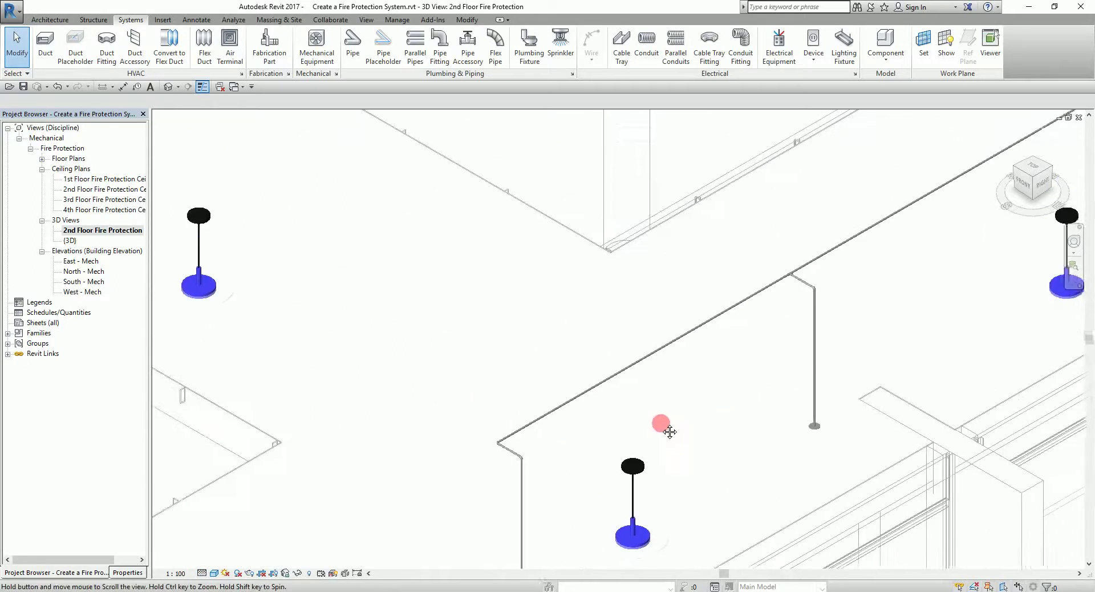
pyautogui.scroll(-5, 502, 372)
pyautogui.scroll(4, 596, 355)
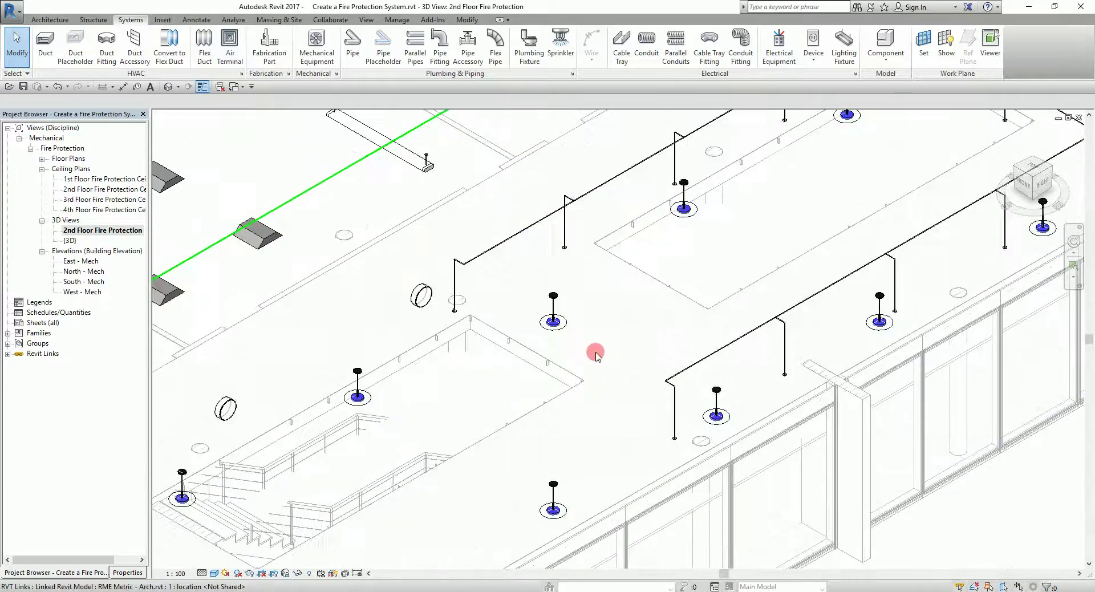
pyautogui.scroll(-6, 595, 355)
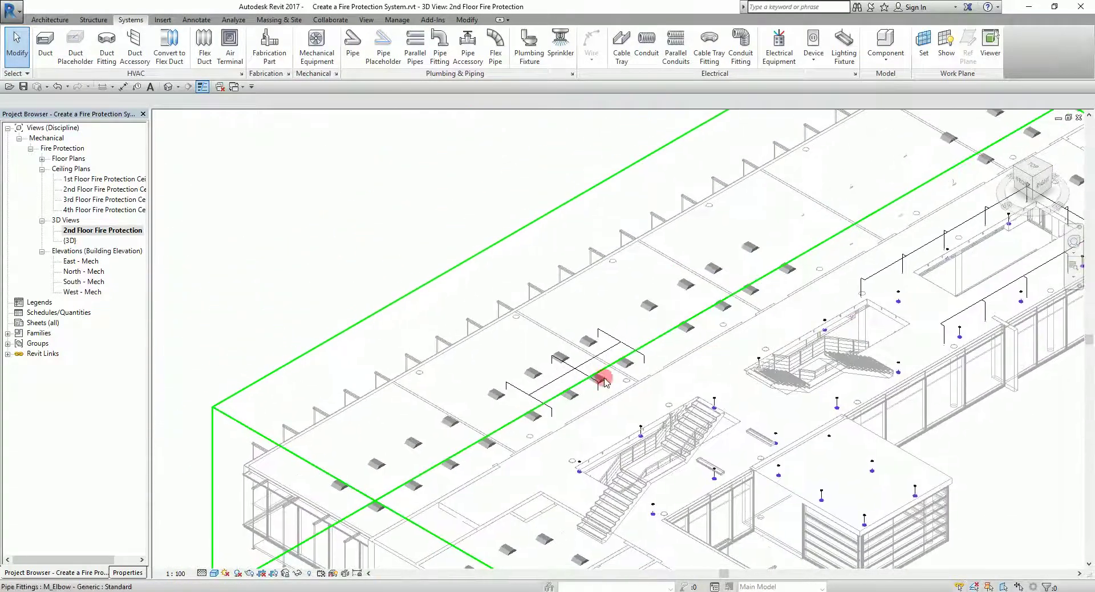
pyautogui.scroll(5, 604, 381)
pyautogui.scroll(4, 650, 474)
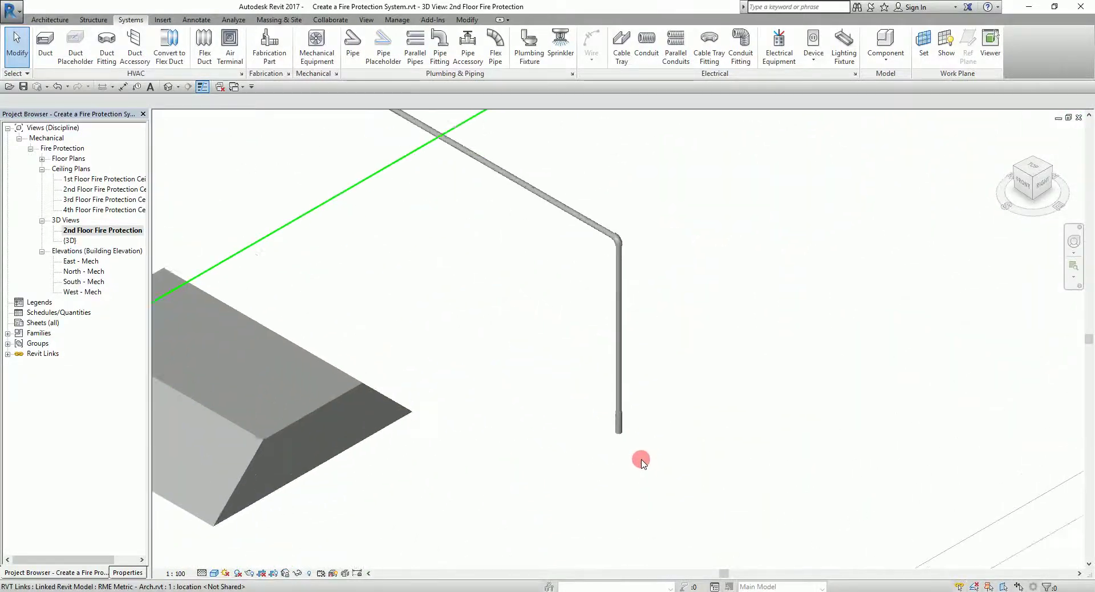
pyautogui.scroll(-6, 617, 317)
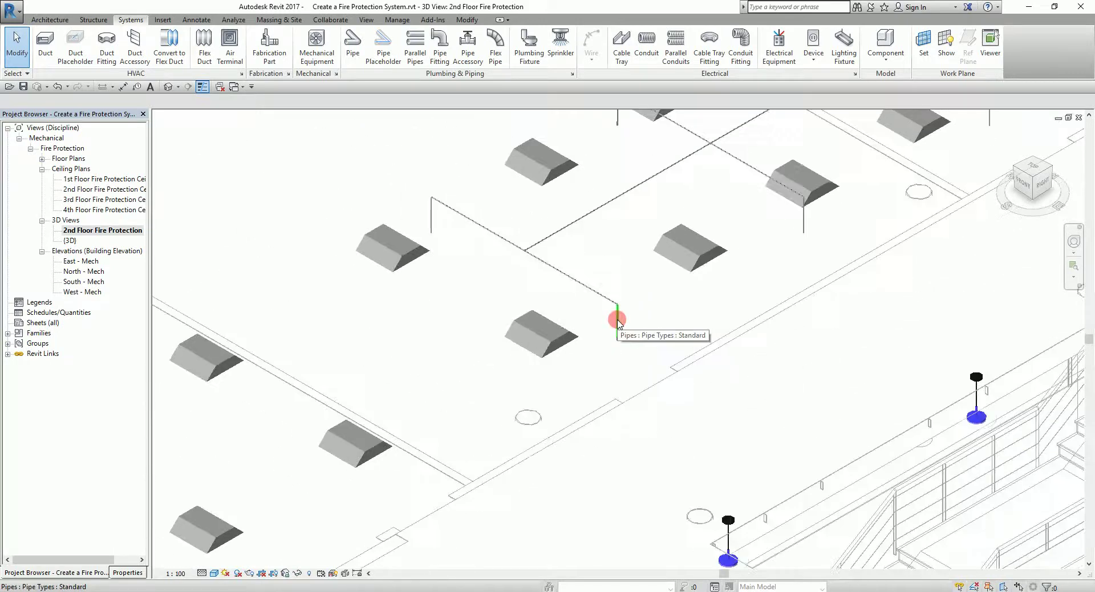
pyautogui.scroll(-8, 778, 330)
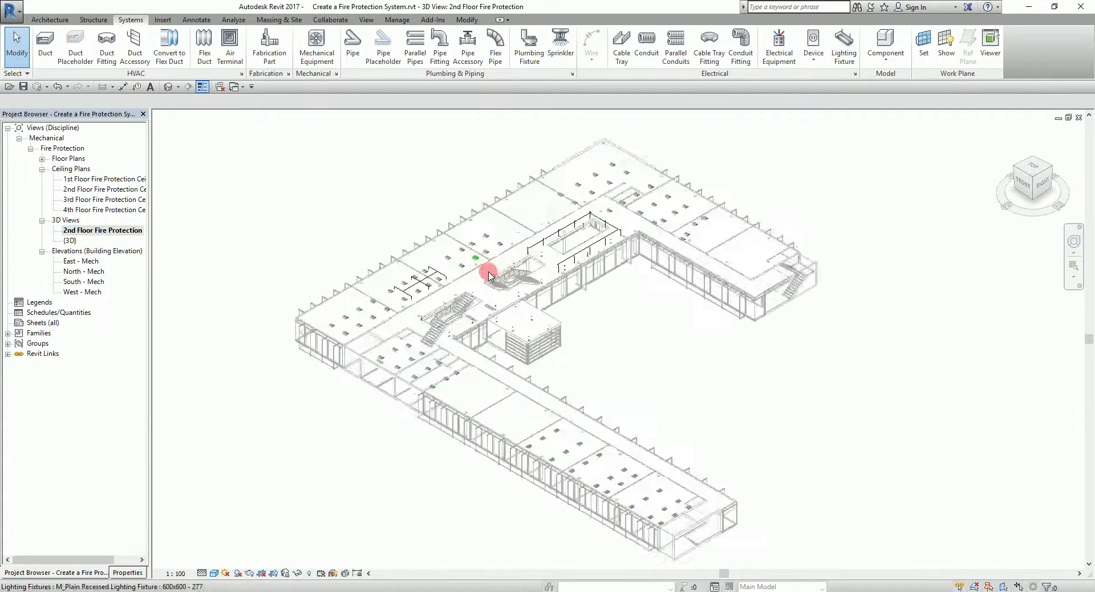
pyautogui.scroll(5, 489, 277)
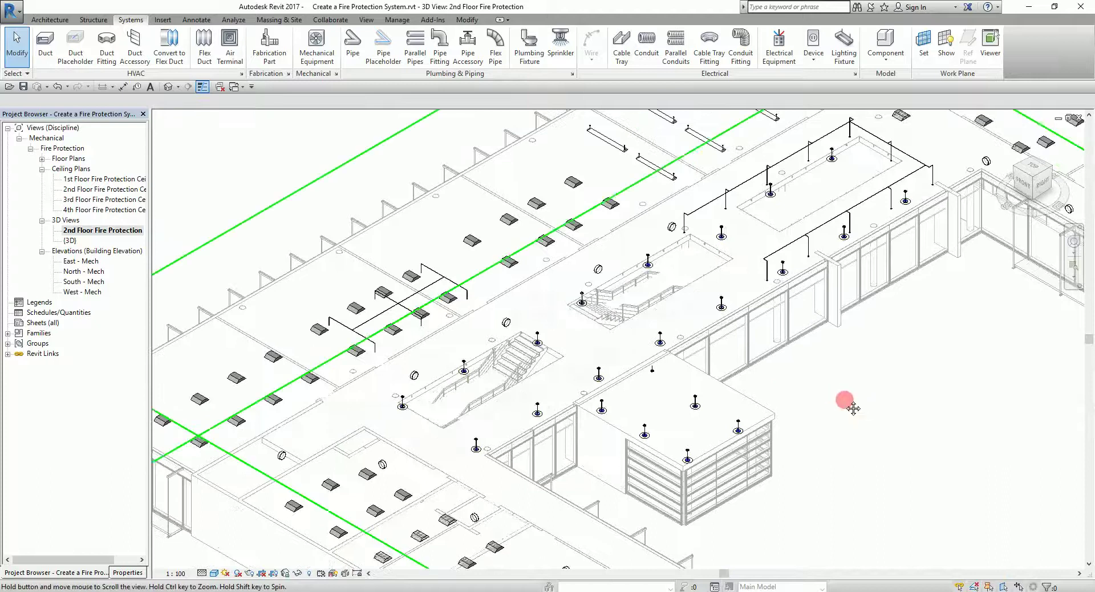
pyautogui.moveTo(844, 399); pyautogui.dragTo(855, 421, button='middle')
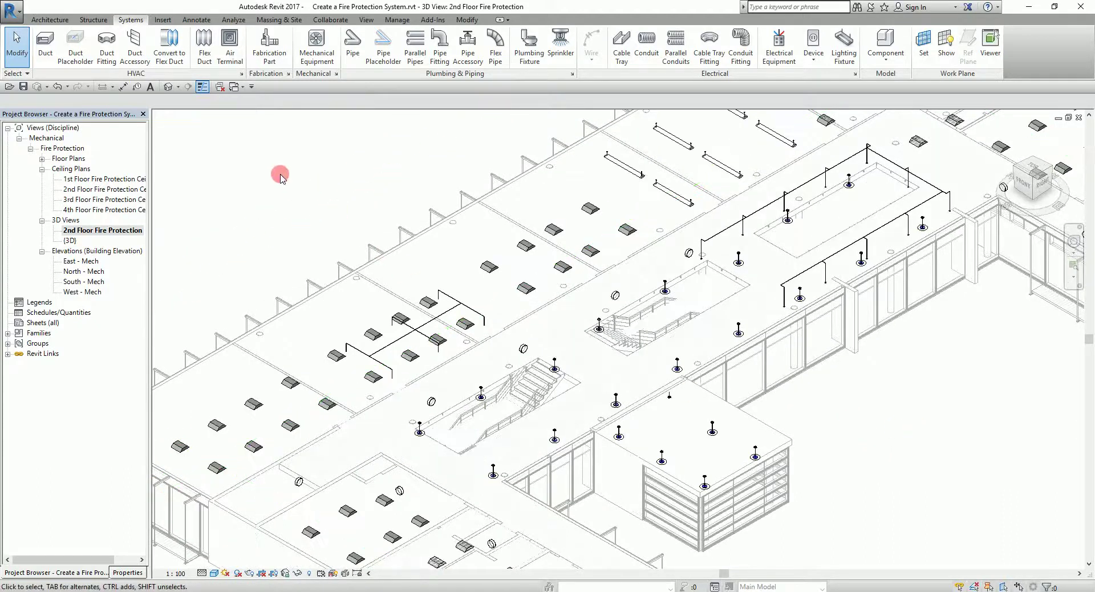